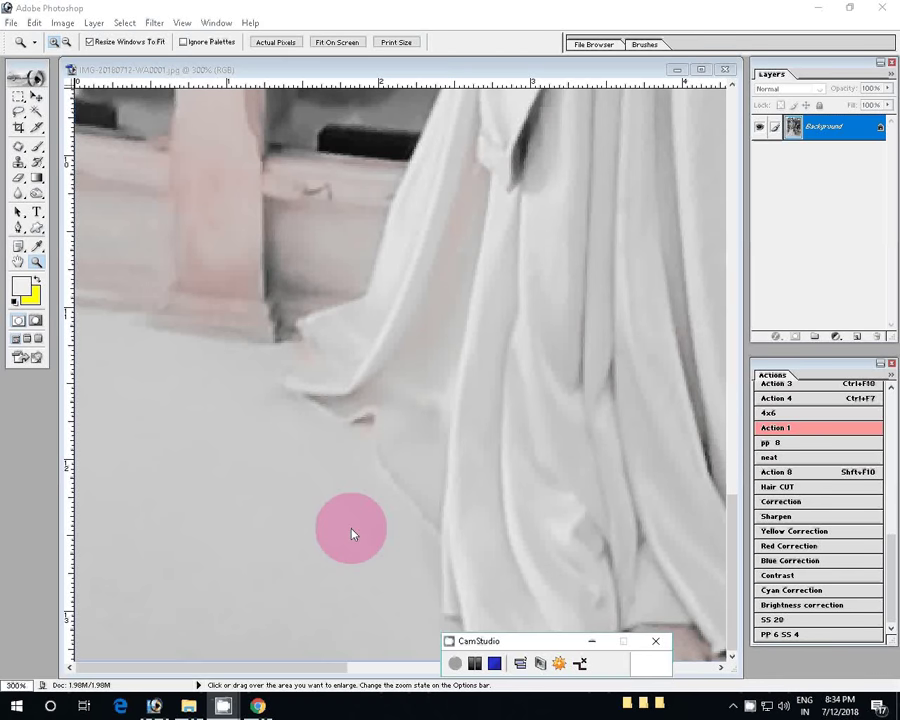
With the Pen tool, start the girl's outline at the dress hem and trace up the drape edge
{"action": "left_click", "coordinate": [351, 534]}
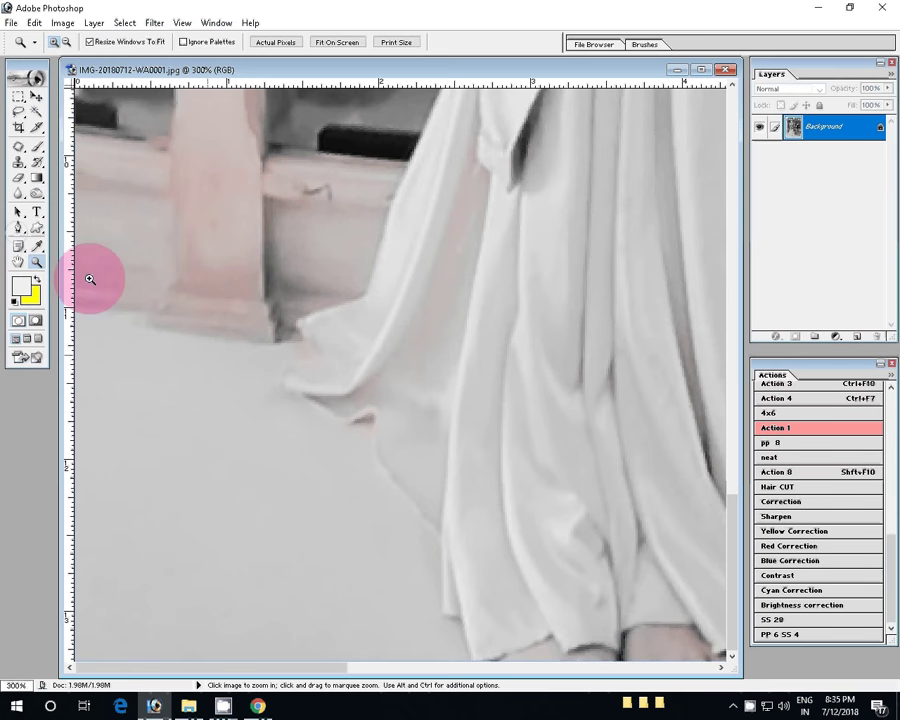
{"action": "left_click", "coordinate": [18, 227]}
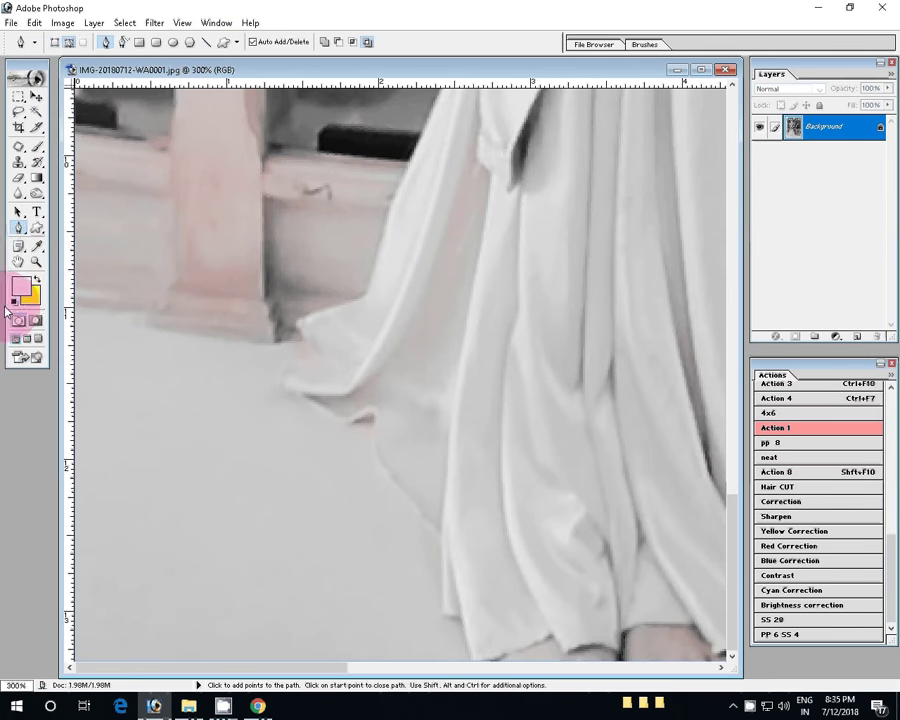
{"action": "left_click", "coordinate": [440, 529]}
{"action": "left_click", "coordinate": [391, 457]}
{"action": "mouse_move", "coordinate": [372, 416]}
{"action": "left_mouse_down"}
{"action": "mouse_move", "coordinate": [276, 381]}
{"action": "mouse_move", "coordinate": [301, 320]}
{"action": "left_mouse_up"}
{"action": "left_click_drag", "start_coordinate": [367, 296], "coordinate": [372, 289]}
{"action": "left_click", "coordinate": [401, 197]}
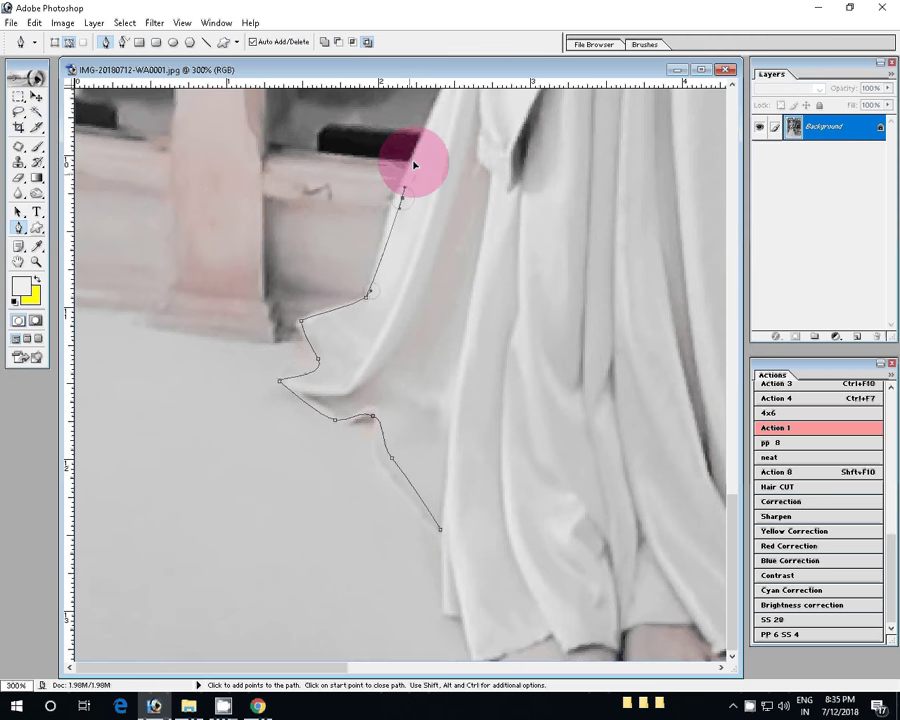
{"action": "left_click_drag", "start_coordinate": [413, 165], "coordinate": [288, 447]}
{"action": "left_click", "coordinate": [292, 425]}
{"action": "left_click", "coordinate": [307, 383]}
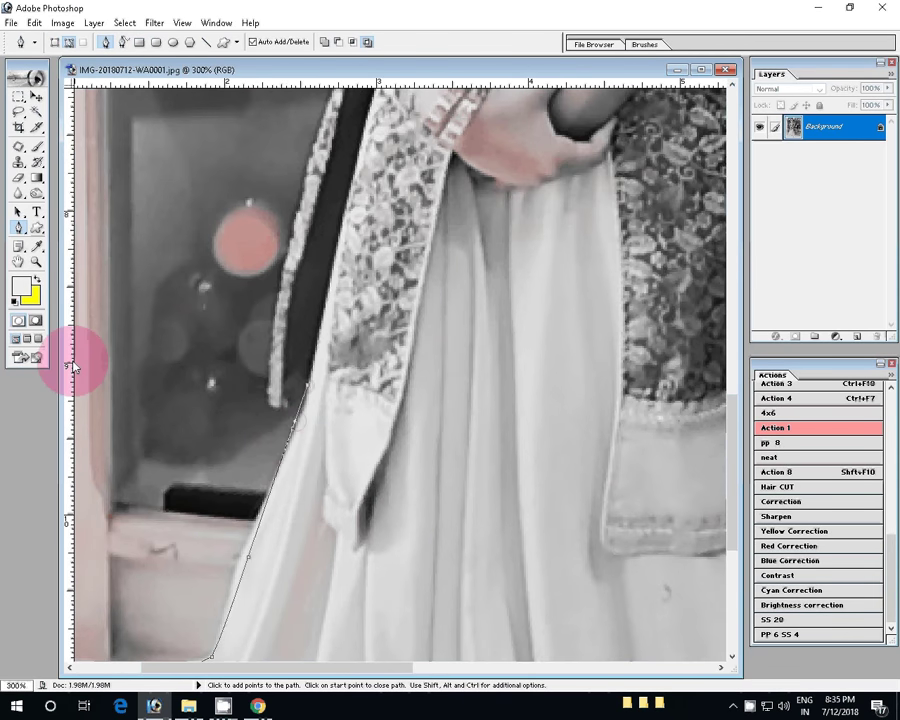
Continue the pen outline up the dark drape edge and along the arm
{"action": "left_click_drag", "start_coordinate": [391, 89], "coordinate": [428, 170]}
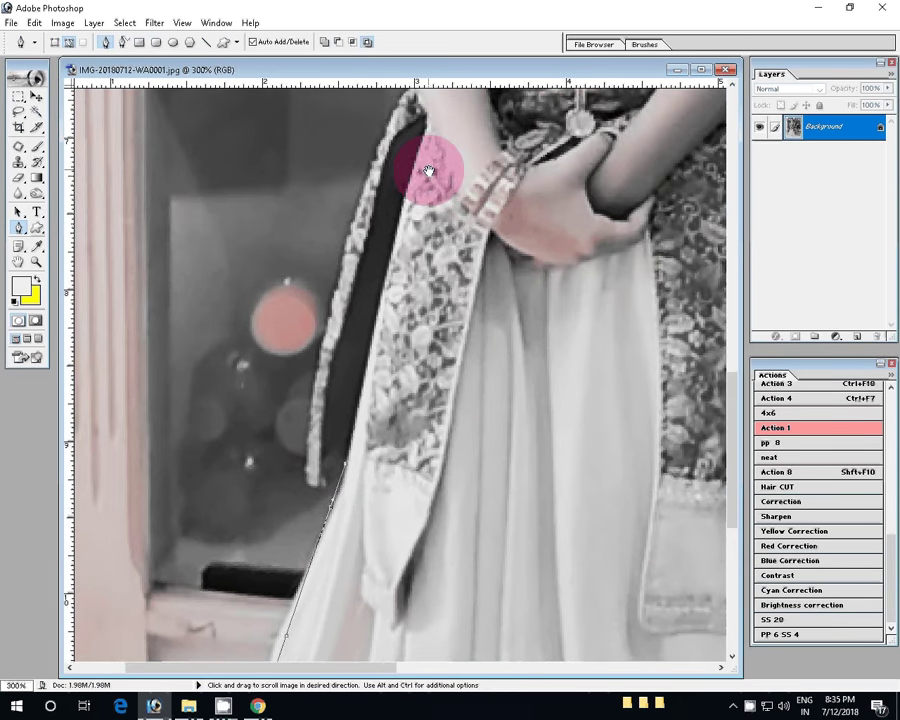
{"action": "left_click", "coordinate": [311, 491]}
{"action": "left_click", "coordinate": [306, 395]}
{"action": "left_click", "coordinate": [330, 323]}
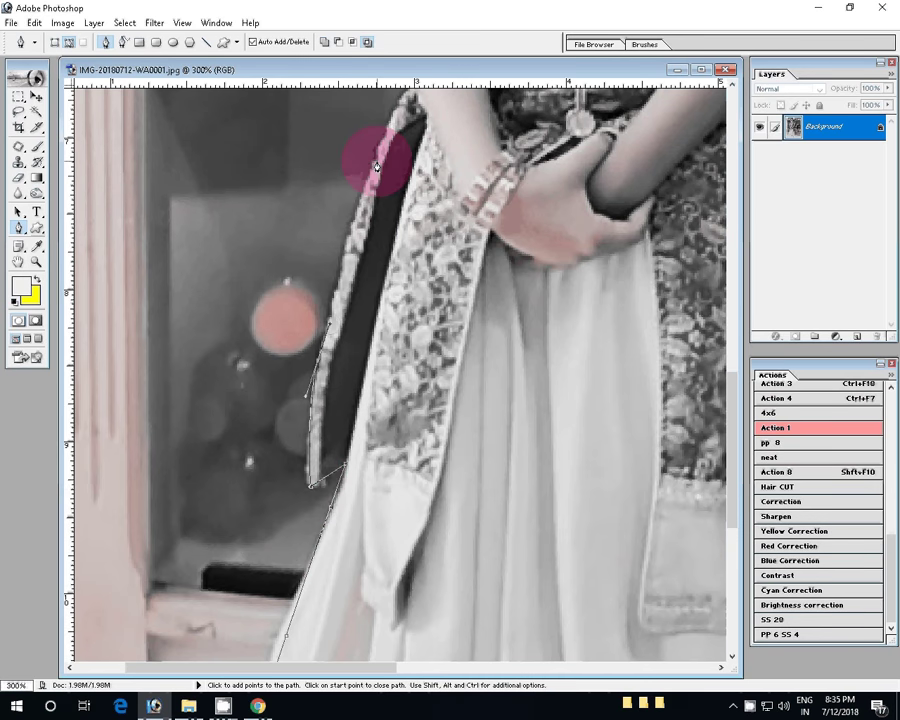
{"action": "left_click_drag", "start_coordinate": [376, 166], "coordinate": [267, 425]}
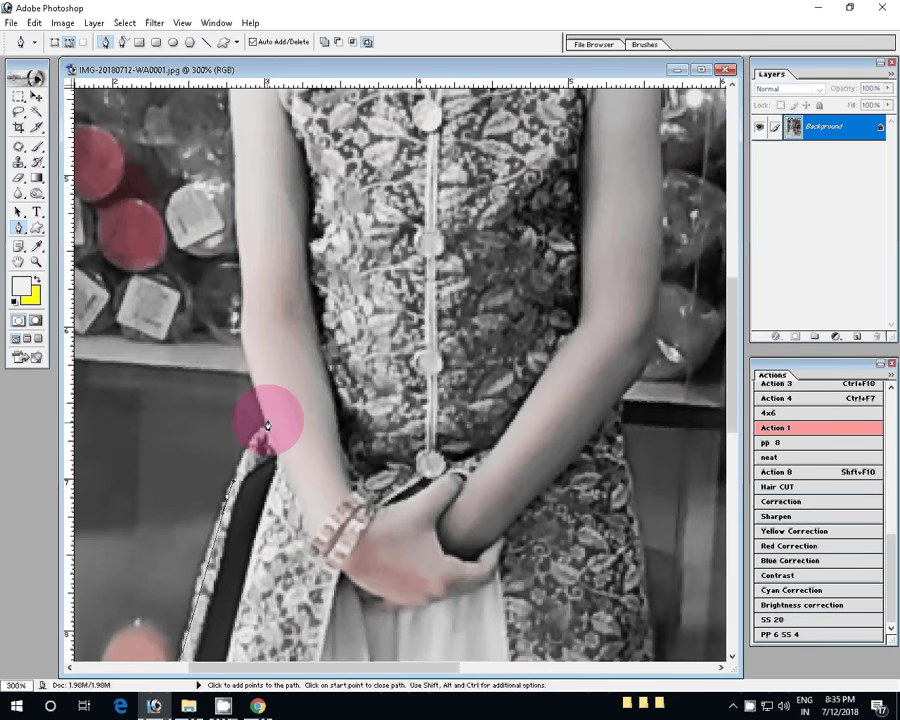
{"action": "left_click", "coordinate": [267, 425]}
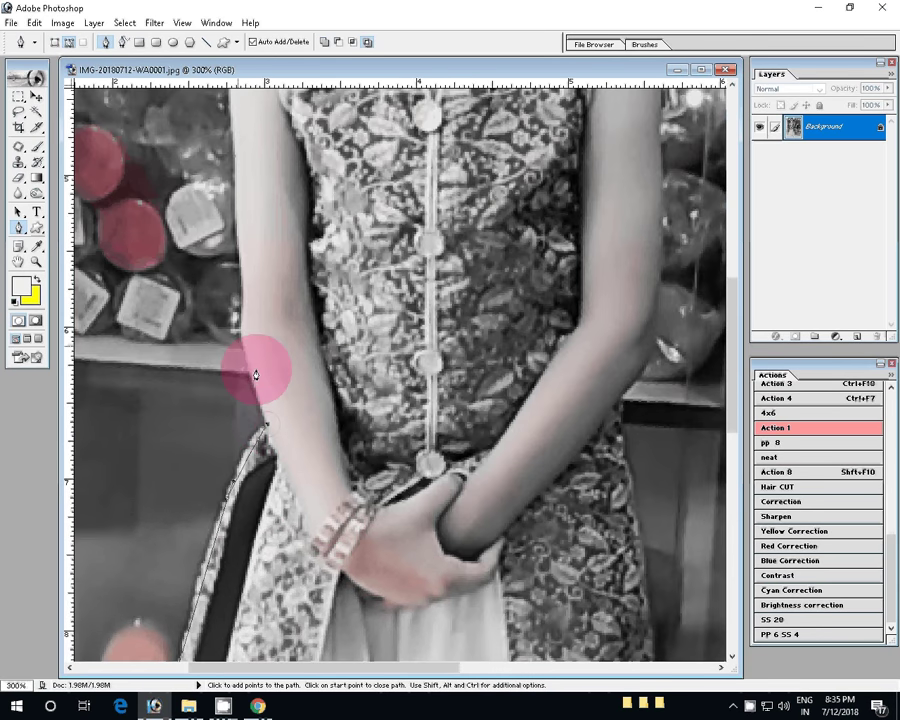
{"action": "scroll", "coordinate": [250, 300], "scroll_direction": "up", "scroll_amount": 2}
{"action": "left_click", "coordinate": [238, 208]}
{"action": "scroll", "coordinate": [238, 300], "scroll_direction": "up", "scroll_amount": 4}
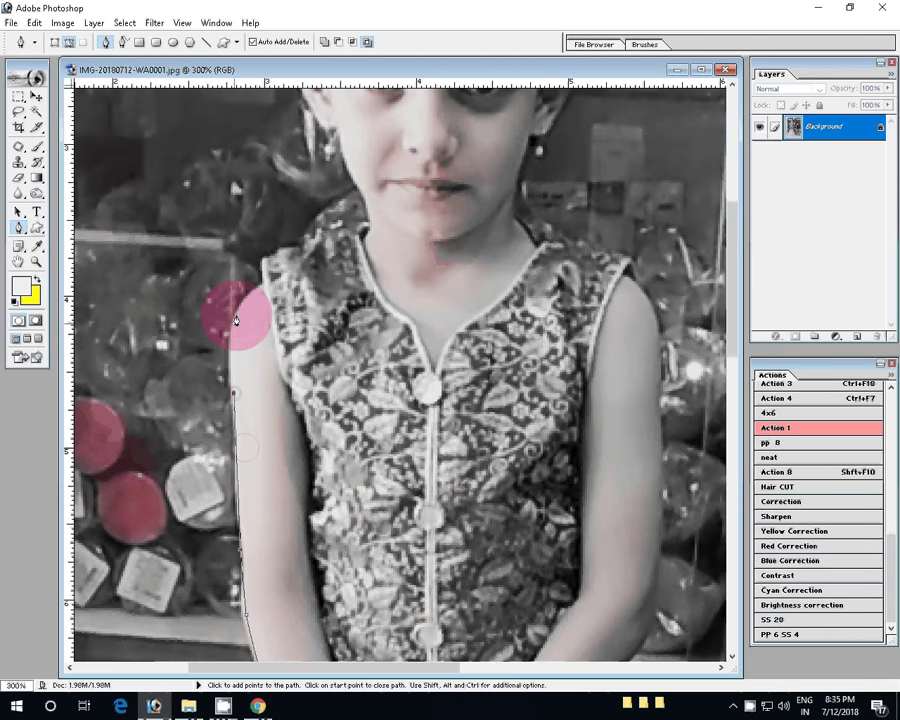
{"action": "left_click", "coordinate": [262, 263]}
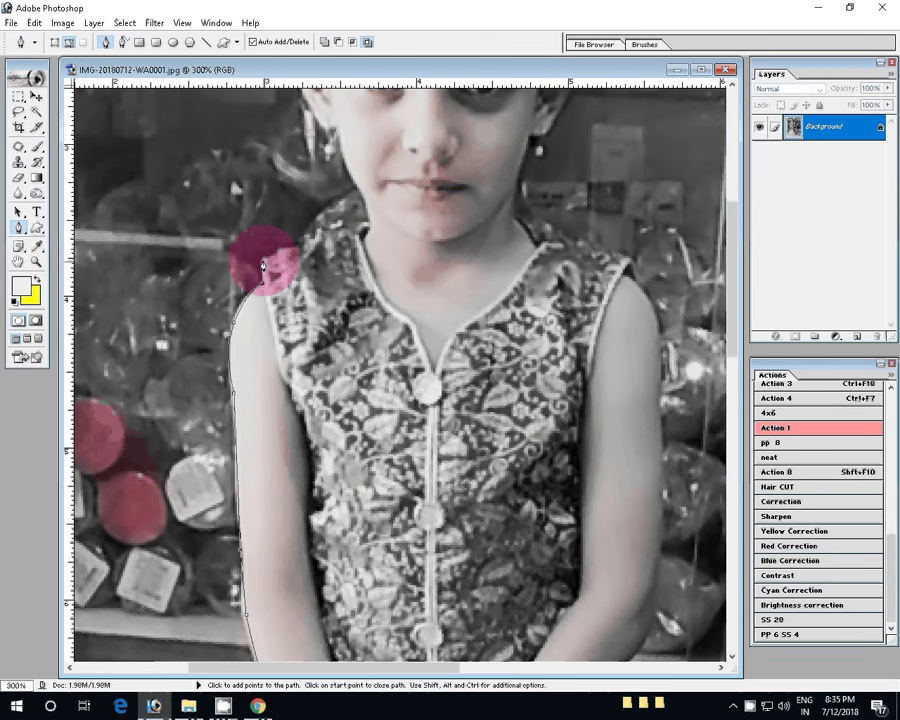
{"action": "left_click", "coordinate": [232, 707]}
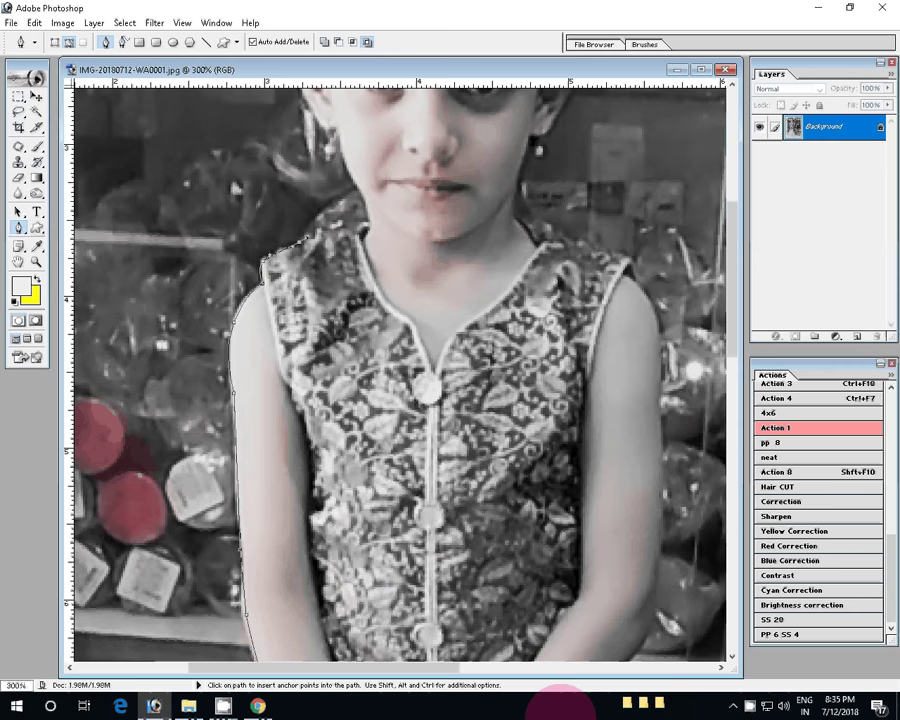
Extend the outline from the shoulder up the cheek and face edge to the top of the head
{"action": "left_click", "coordinate": [339, 204]}
{"action": "scroll", "coordinate": [340, 203], "scroll_direction": "up", "scroll_amount": 3}
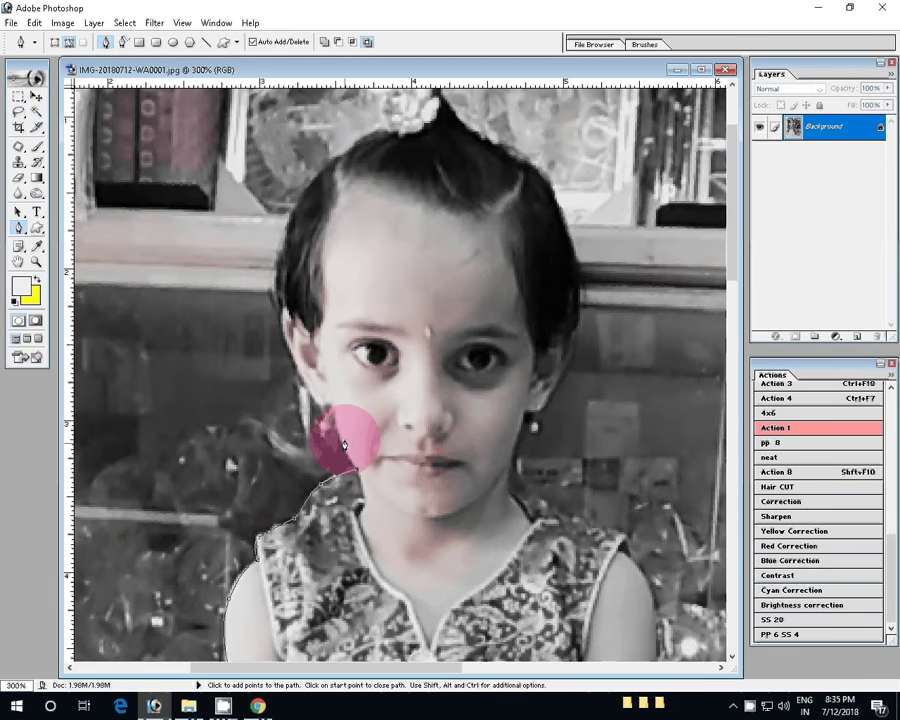
{"action": "left_click", "coordinate": [331, 417]}
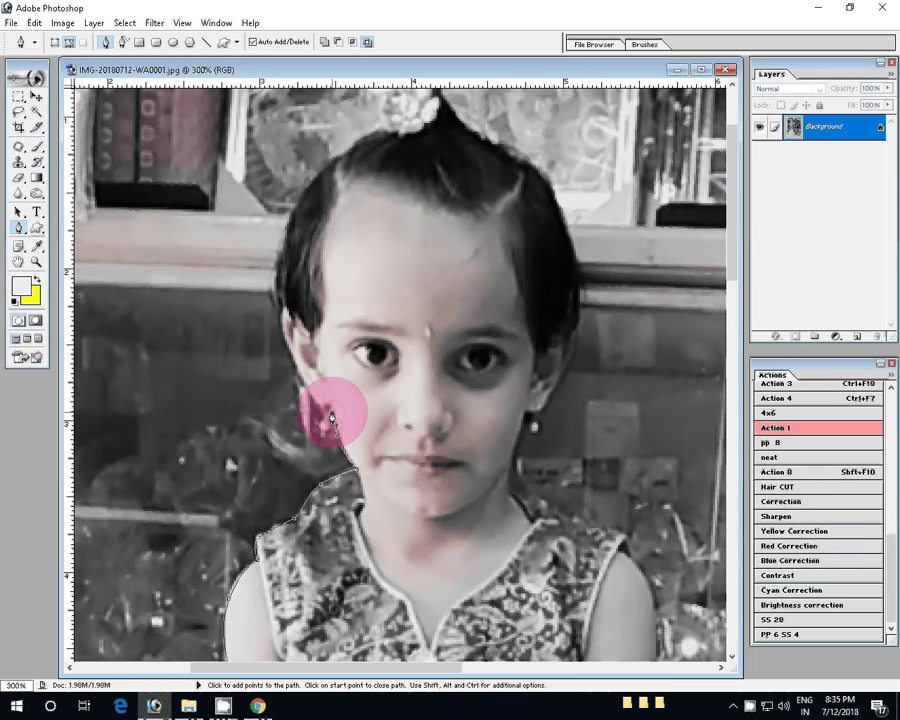
{"action": "mouse_move", "coordinate": [331, 417]}
{"action": "left_mouse_down"}
{"action": "mouse_move", "coordinate": [323, 440]}
{"action": "mouse_move", "coordinate": [310, 397]}
{"action": "left_mouse_up"}
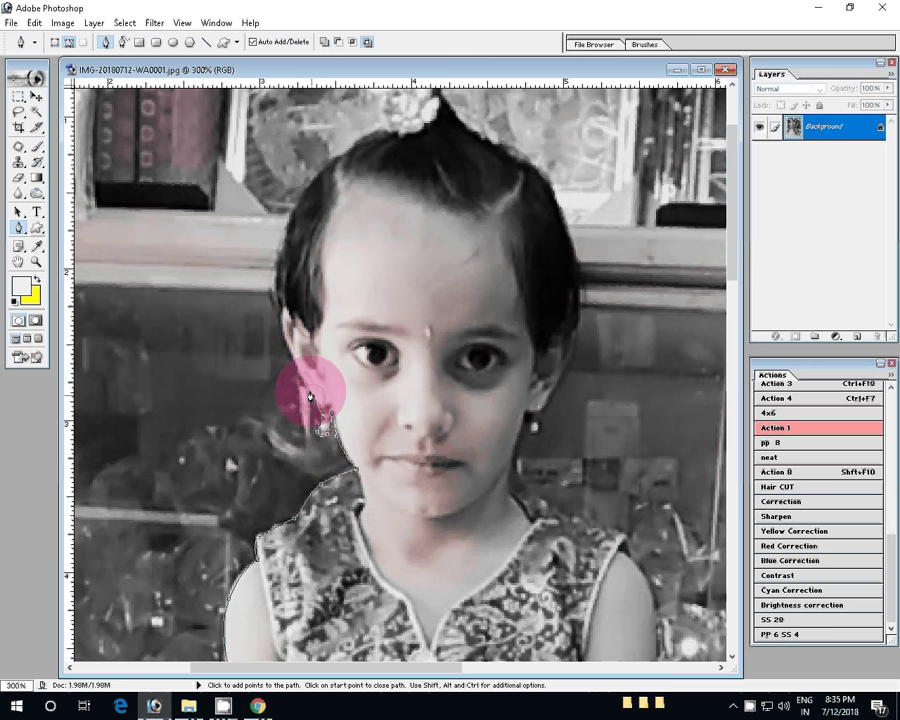
{"action": "left_click", "coordinate": [289, 224]}
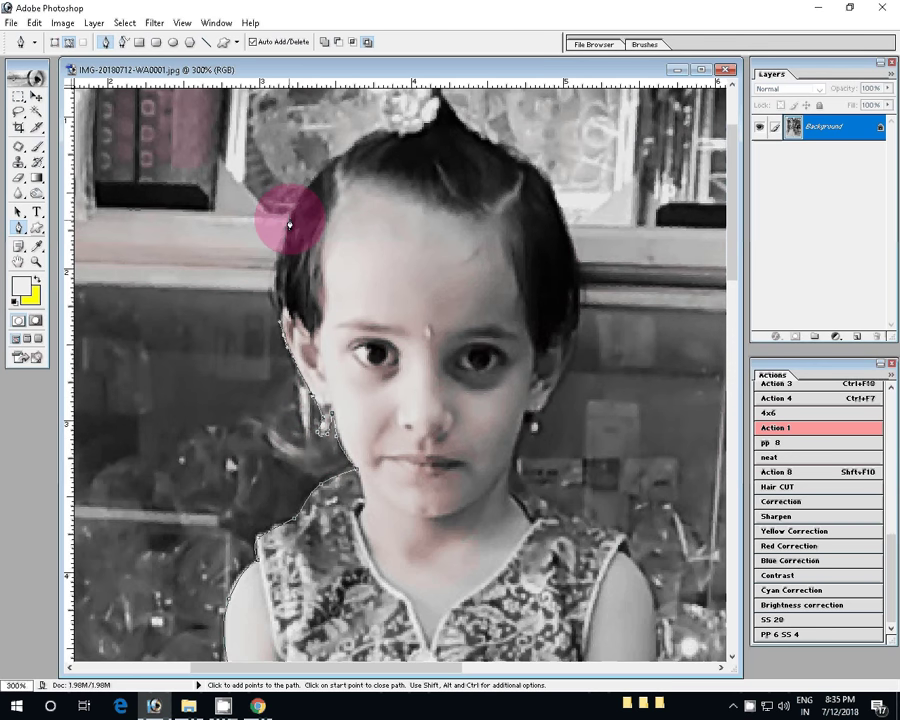
{"action": "left_click", "coordinate": [398, 133]}
{"action": "left_click_drag", "start_coordinate": [398, 133], "coordinate": [298, 262]}
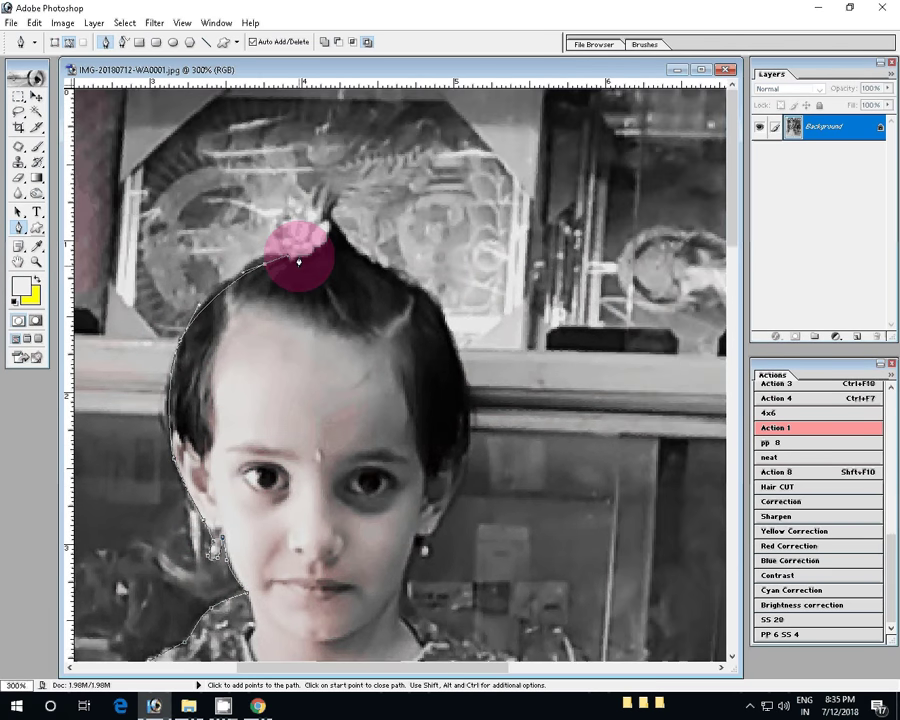
Trace the outline over the hair tuft and down the hair's right side past the ear
{"action": "left_click", "coordinate": [323, 190]}
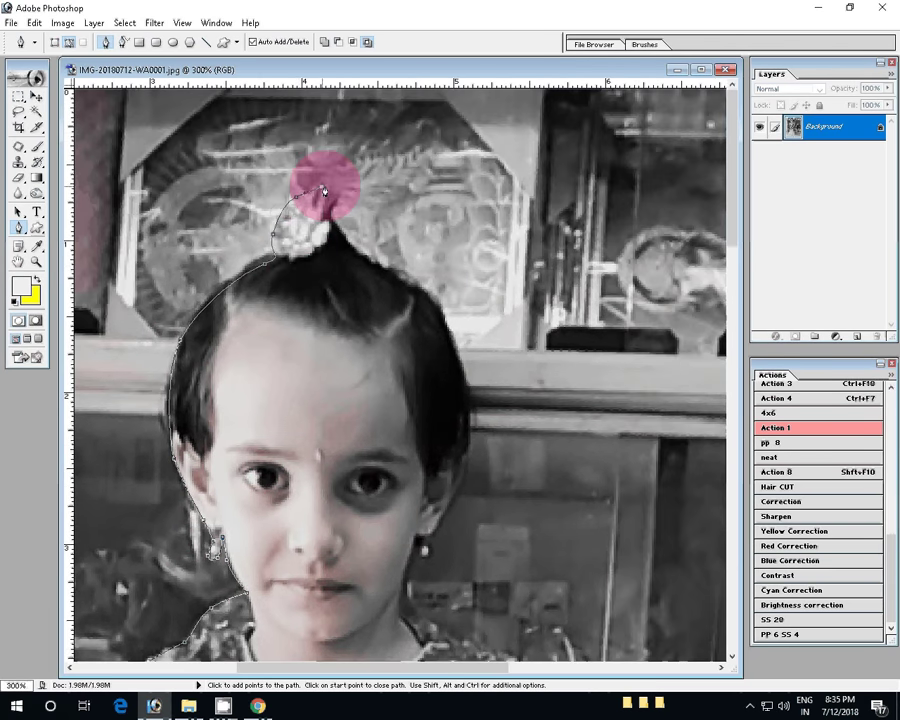
{"action": "left_click", "coordinate": [369, 264]}
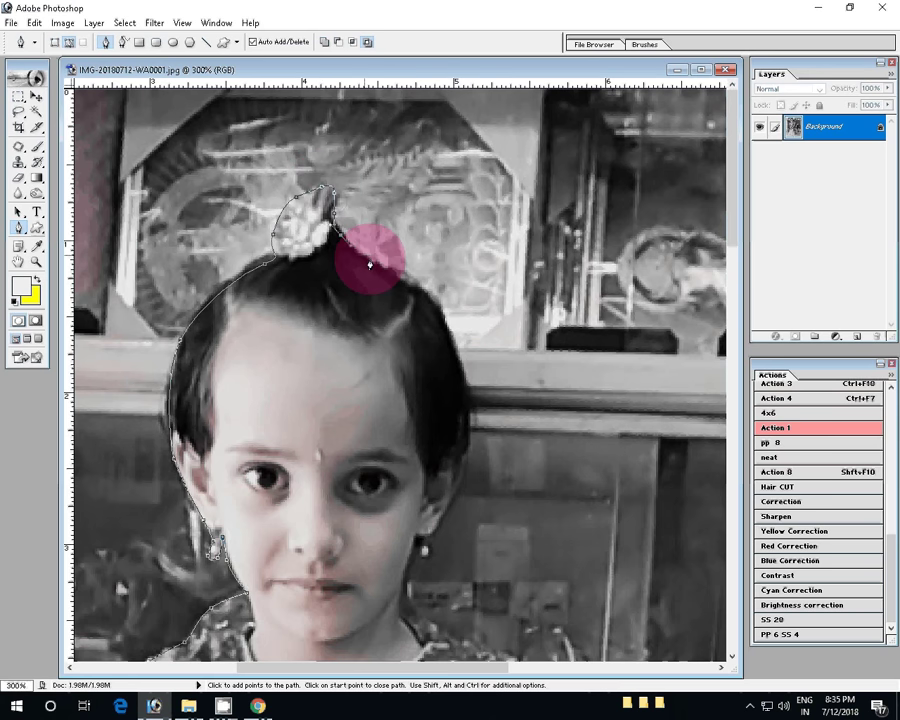
{"action": "left_click", "coordinate": [445, 330]}
{"action": "left_click", "coordinate": [468, 433]}
{"action": "scroll", "coordinate": [468, 433], "scroll_direction": "down", "scroll_amount": 5}
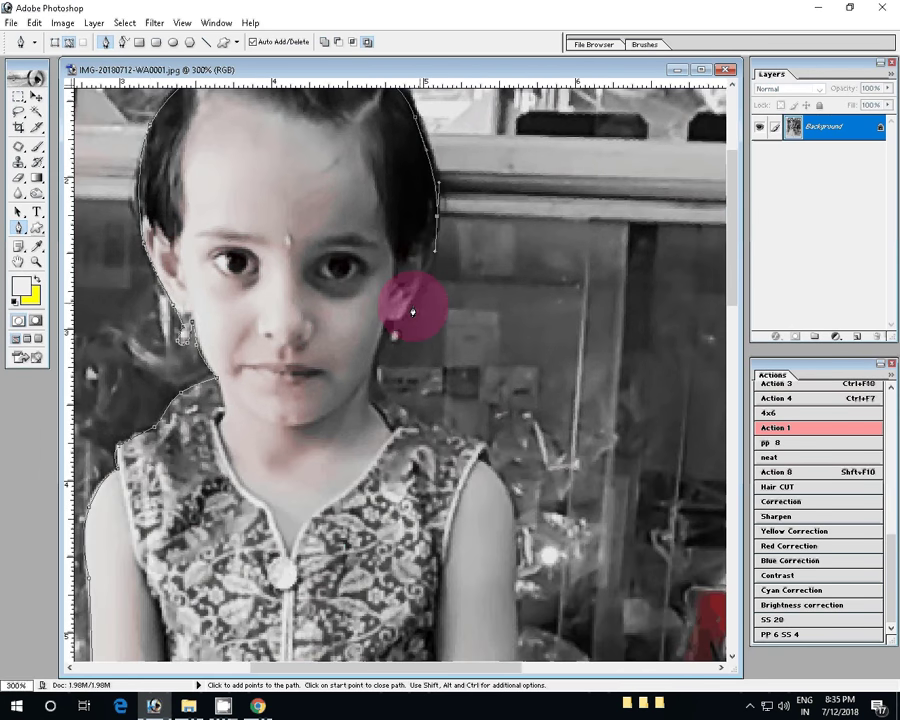
{"action": "left_click", "coordinate": [400, 340]}
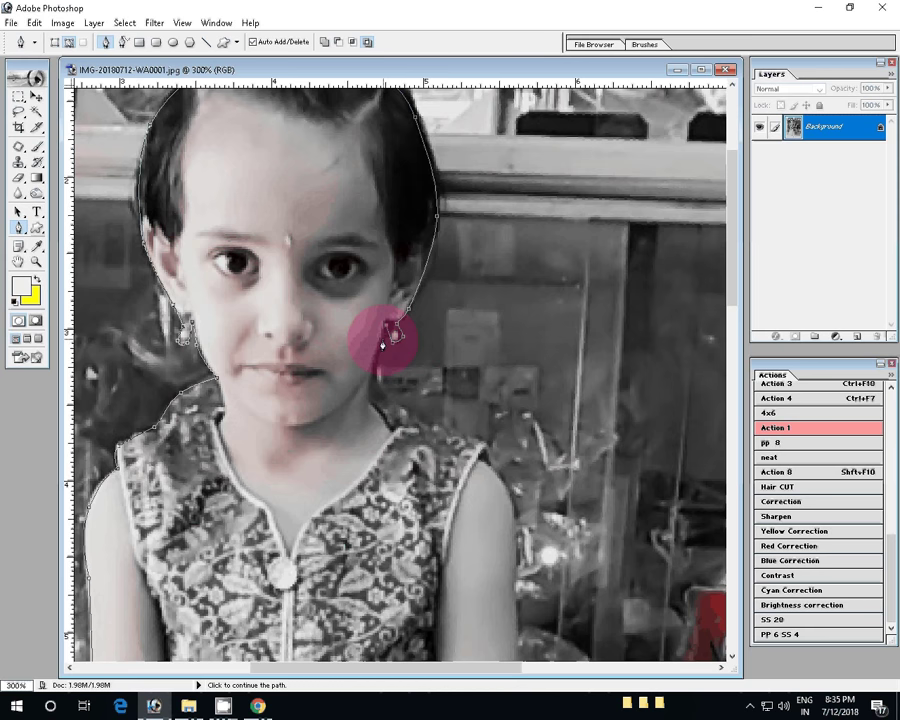
{"action": "left_click_drag", "start_coordinate": [368, 400], "coordinate": [416, 430]}
Extend the pen outline along the neckline to the shoulder and down the right arm
{"action": "left_click", "coordinate": [480, 440]}
{"action": "key", "text": "space"}
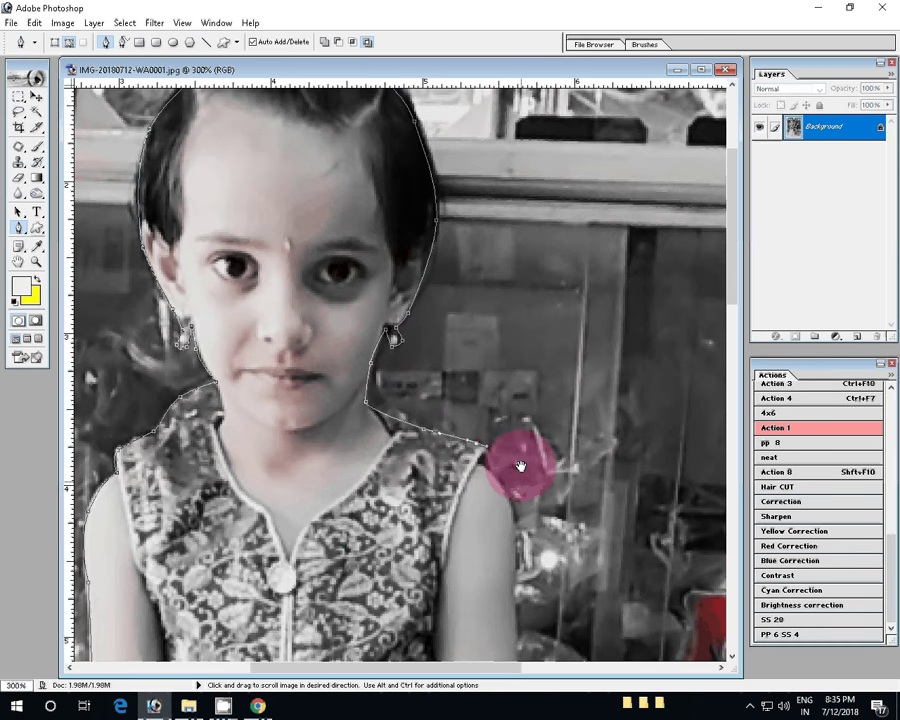
{"action": "left_click_drag", "start_coordinate": [520, 465], "coordinate": [418, 120]}
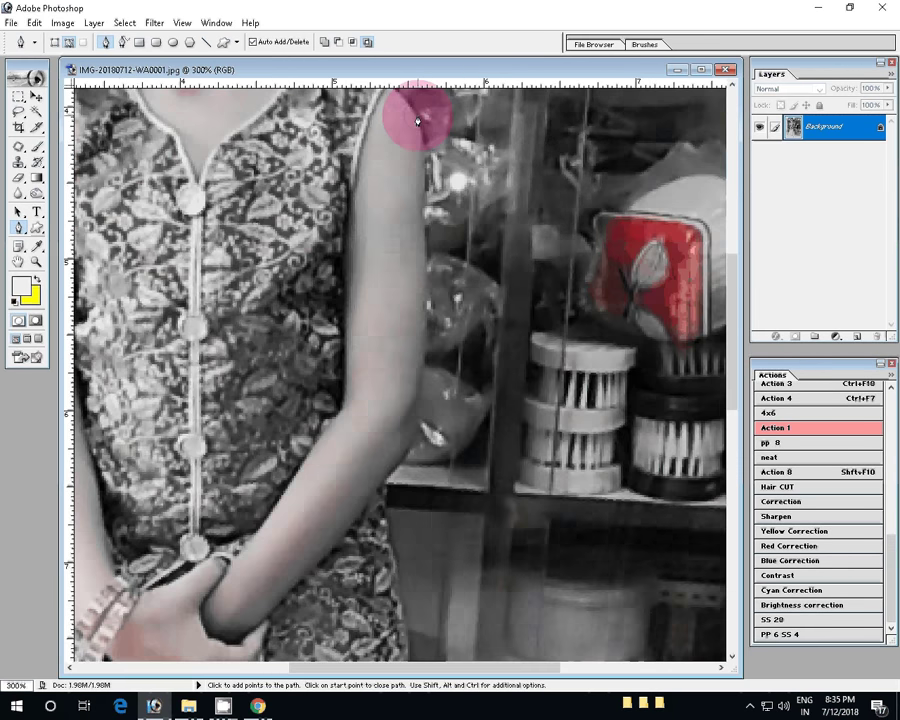
{"action": "left_click", "coordinate": [424, 211]}
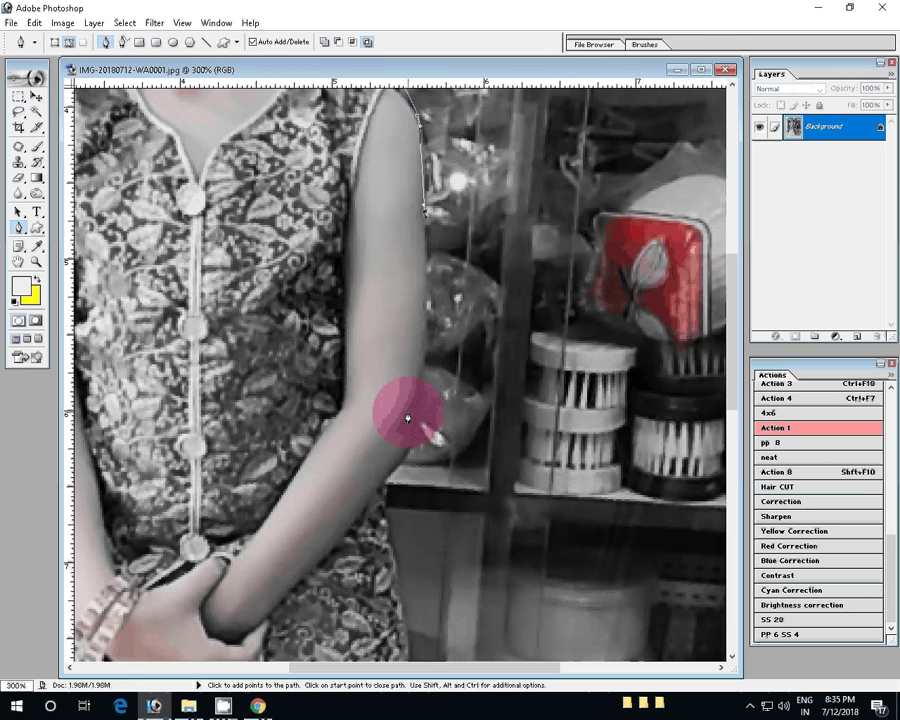
{"action": "left_click", "coordinate": [417, 398]}
{"action": "left_click", "coordinate": [390, 478]}
{"action": "left_click_drag", "start_coordinate": [390, 478], "coordinate": [407, 183]}
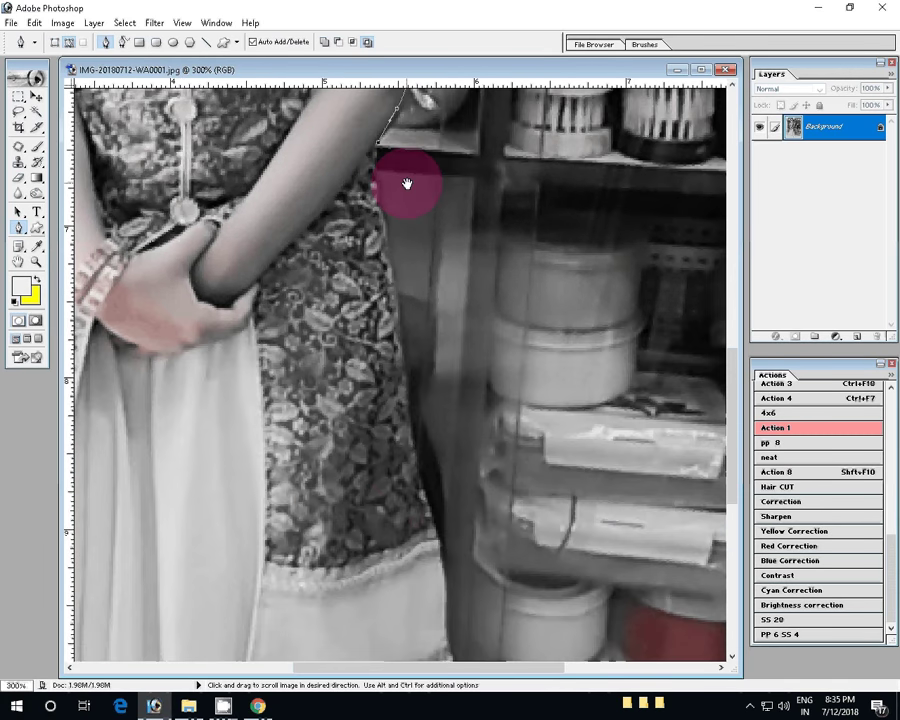
{"action": "left_click", "coordinate": [384, 232]}
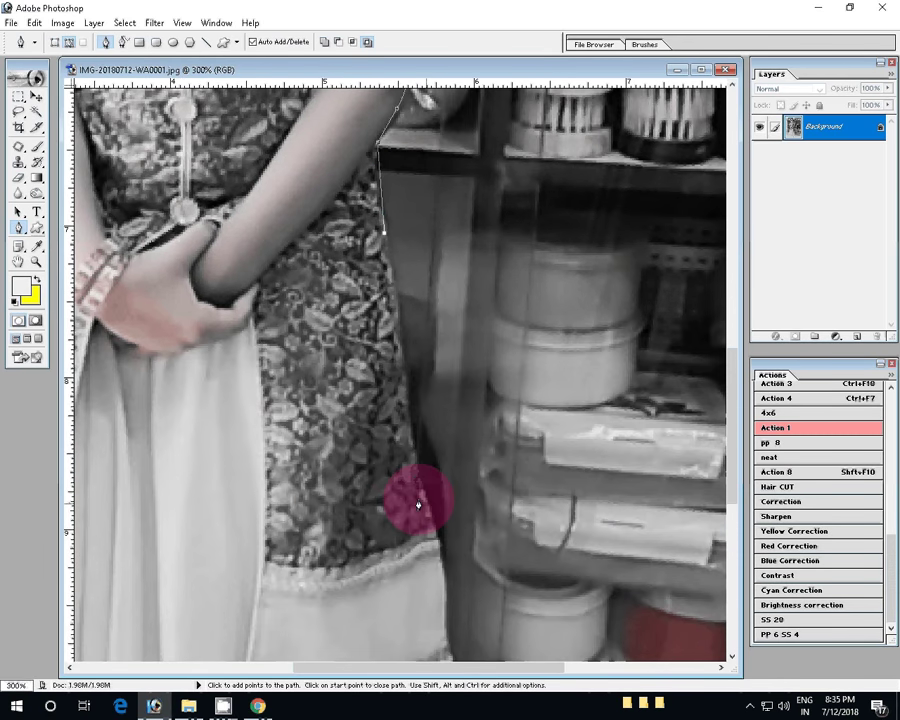
{"action": "left_click", "coordinate": [418, 505]}
Trace around the dress cuff and down the dress edge toward the hem
{"action": "left_click_drag", "start_coordinate": [418, 505], "coordinate": [380, 246]}
{"action": "left_click", "coordinate": [380, 297]}
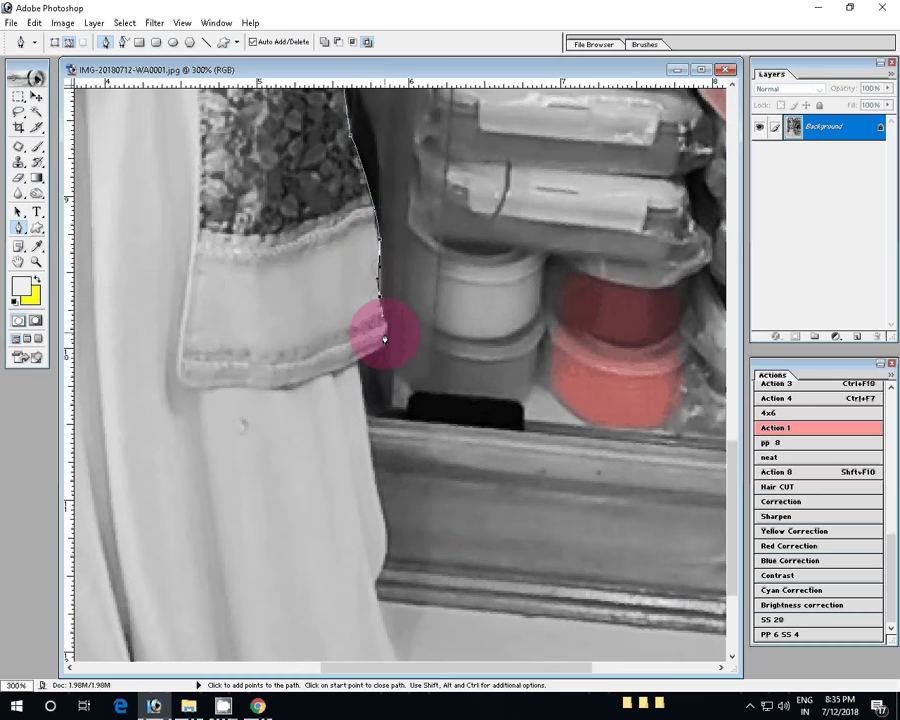
{"action": "left_click", "coordinate": [357, 360]}
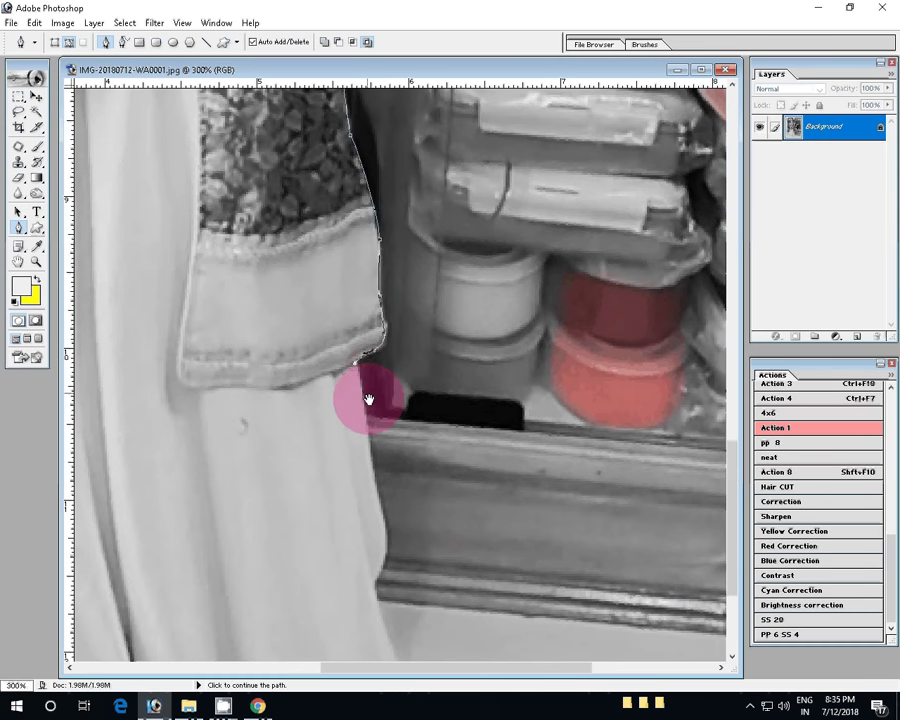
{"action": "left_click_drag", "start_coordinate": [368, 399], "coordinate": [383, 204]}
{"action": "left_click", "coordinate": [395, 385]}
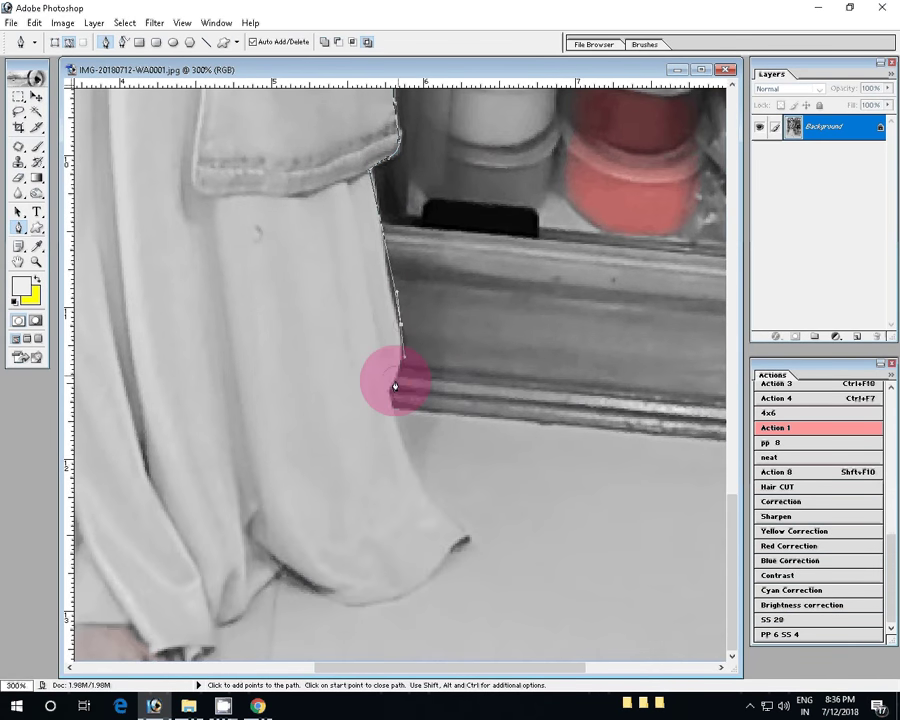
{"action": "left_click", "coordinate": [390, 403]}
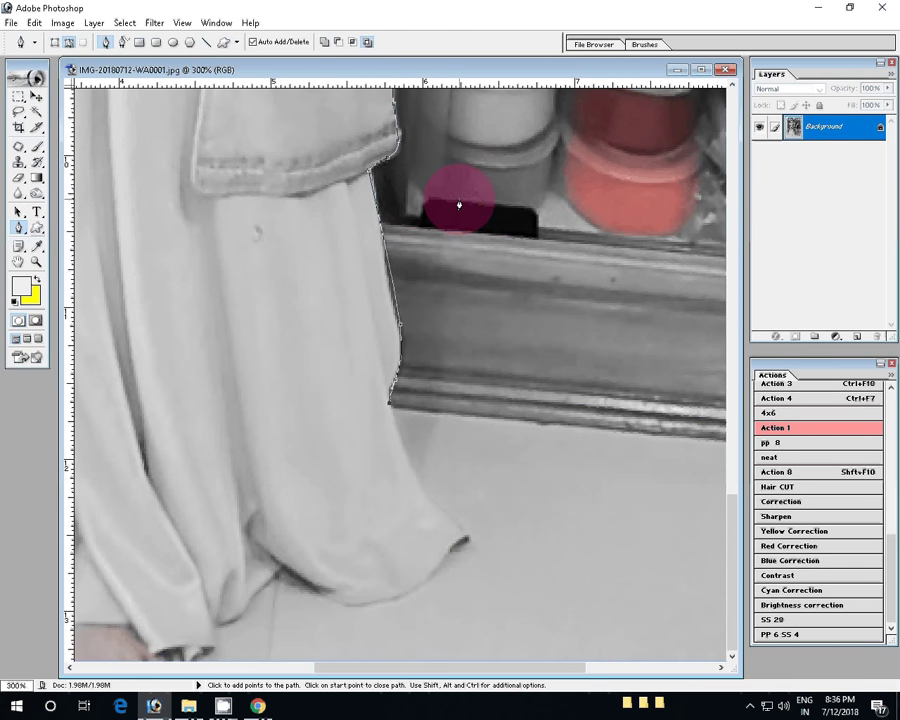
{"action": "left_click", "coordinate": [460, 205]}
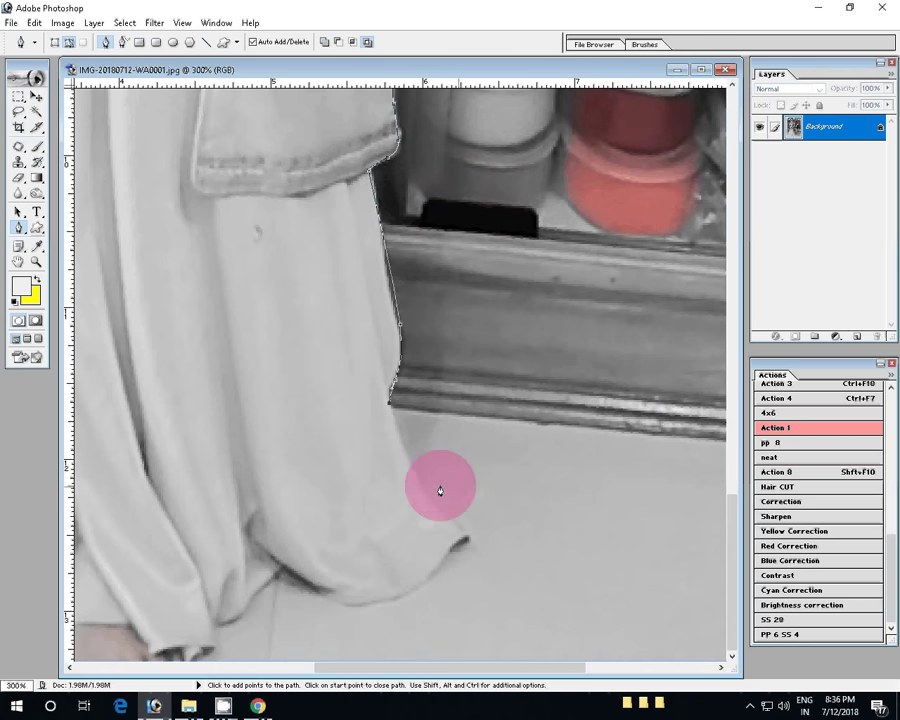
{"action": "left_click_drag", "start_coordinate": [410, 466], "coordinate": [424, 498]}
Outline the skirt hem leftward and up the skirt's left side toward the start point
{"action": "left_click", "coordinate": [462, 530]}
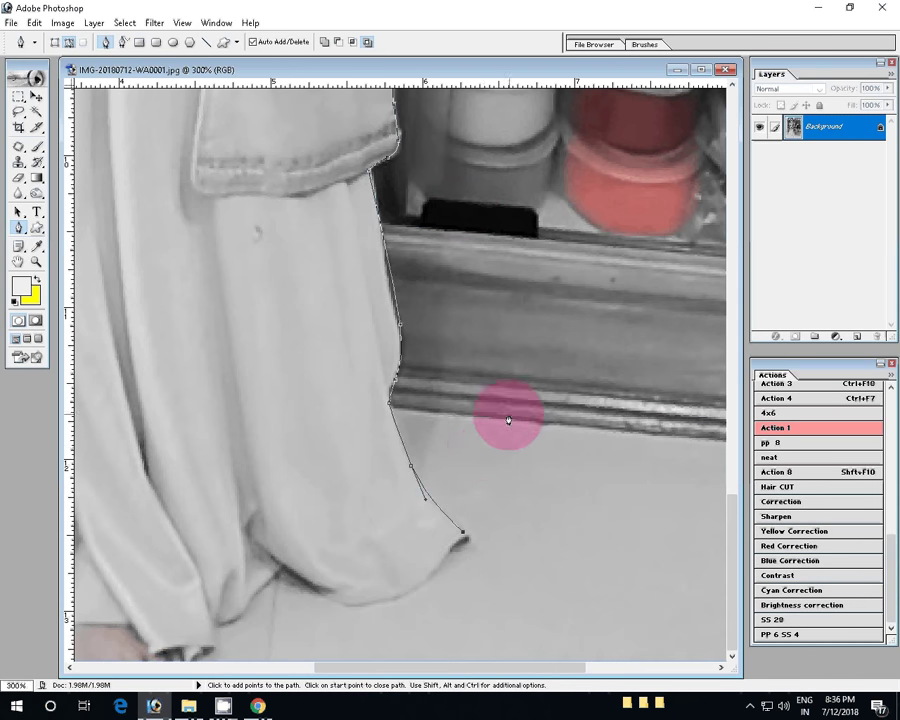
{"action": "left_click", "coordinate": [423, 580]}
{"action": "left_click_drag", "start_coordinate": [356, 600], "coordinate": [275, 568]}
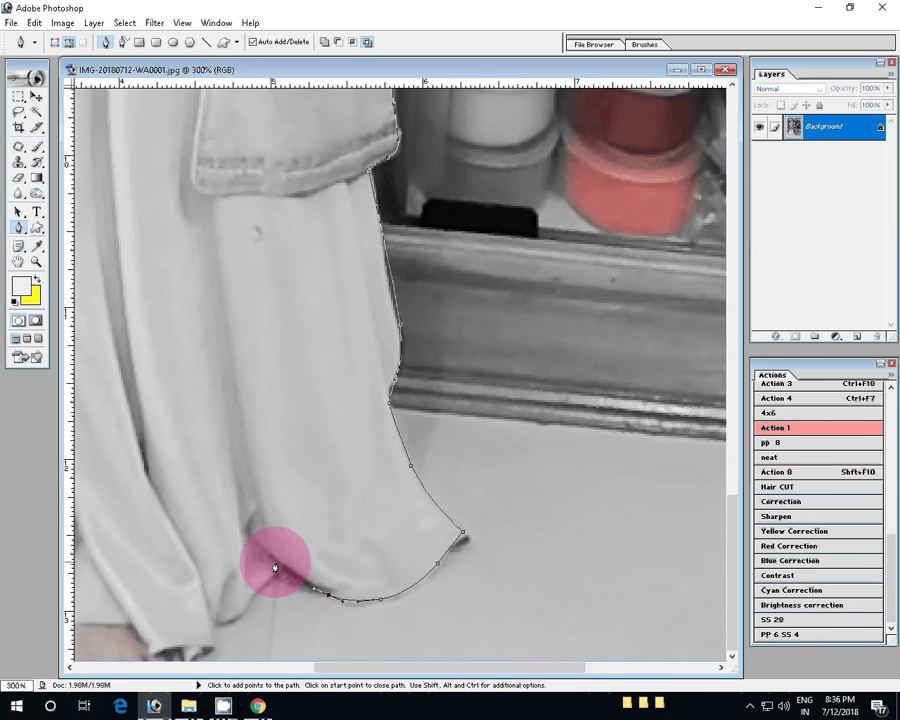
{"action": "scroll", "coordinate": [275, 568], "scroll_direction": "left", "scroll_amount": 3}
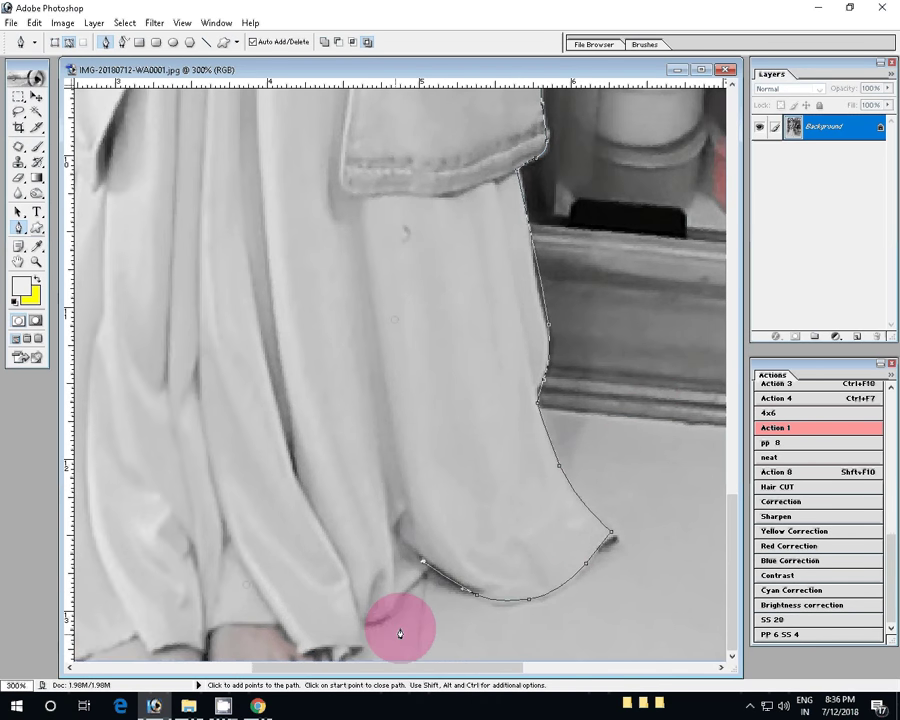
{"action": "left_click_drag", "start_coordinate": [374, 622], "coordinate": [300, 657]}
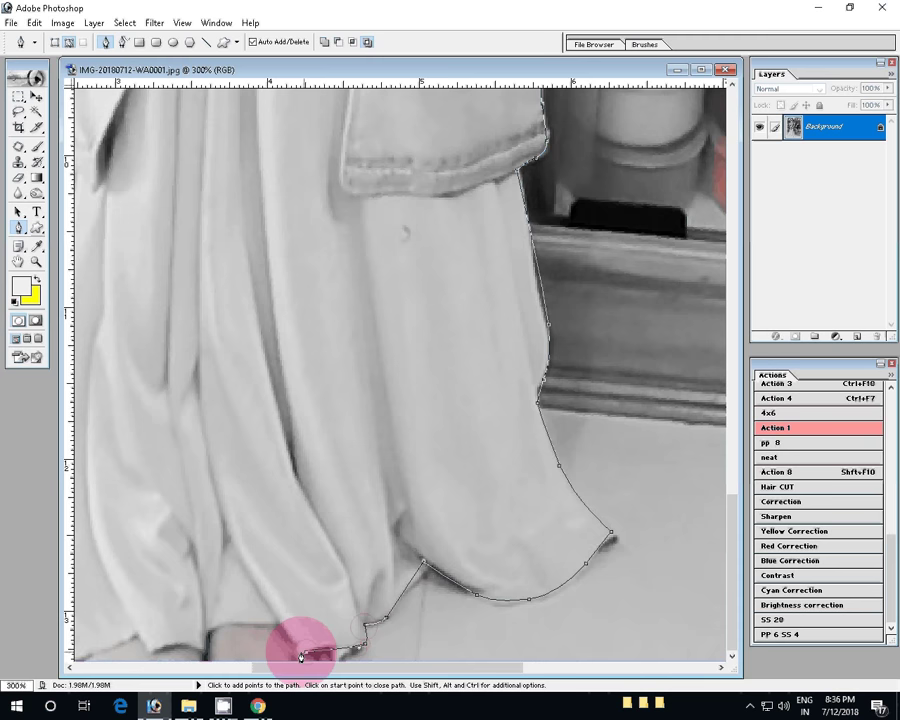
{"action": "left_click", "coordinate": [203, 632]}
{"action": "left_click", "coordinate": [169, 648]}
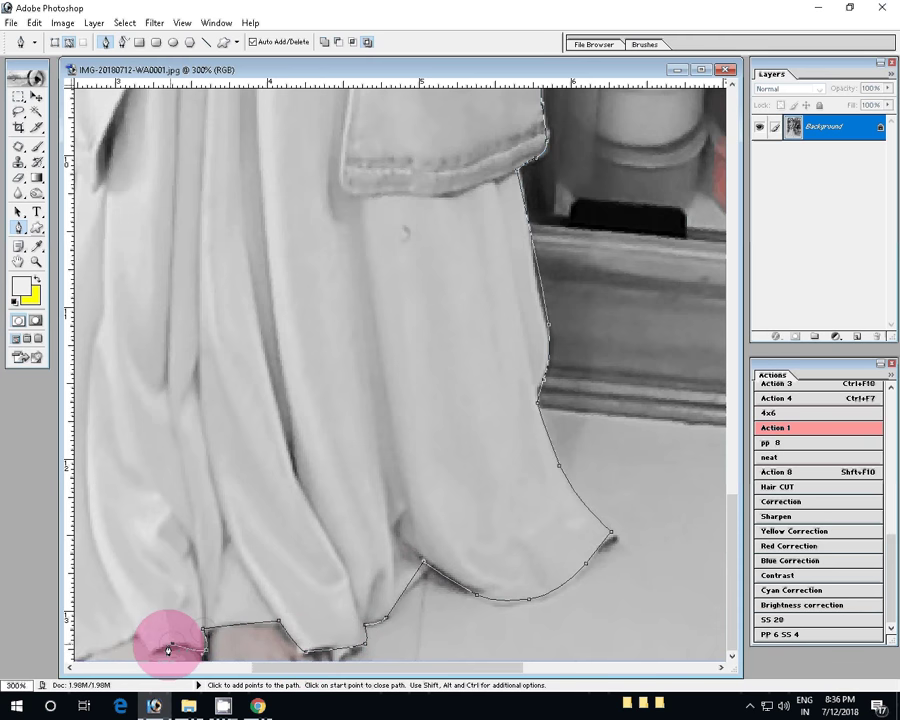
{"action": "mouse_move", "coordinate": [169, 650]}
{"action": "left_mouse_down"}
{"action": "mouse_move", "coordinate": [251, 612]}
{"action": "mouse_move", "coordinate": [318, 637]}
{"action": "left_mouse_up"}
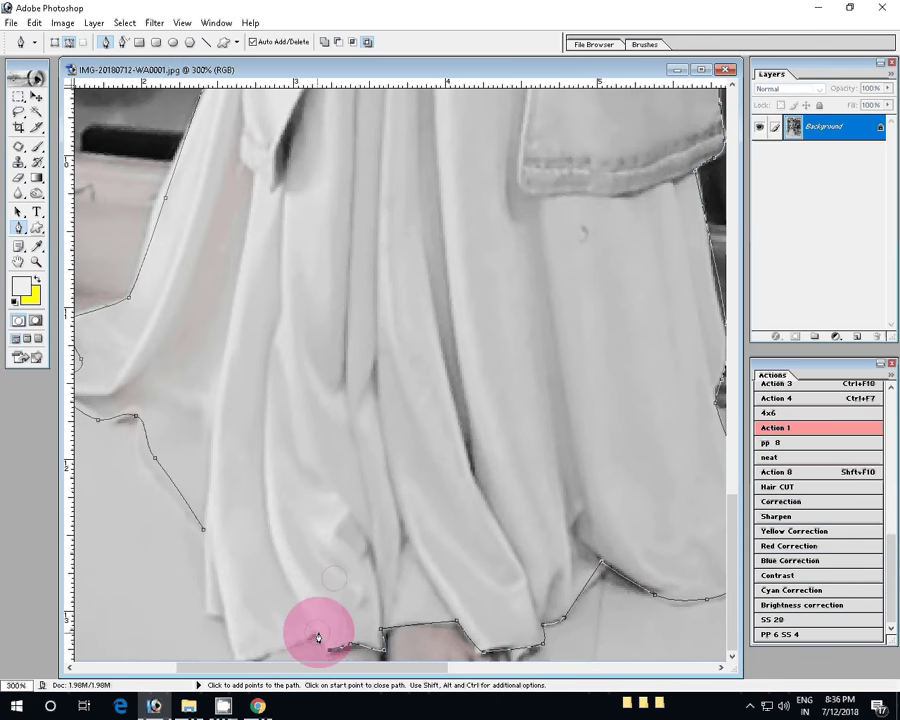
{"action": "left_click_drag", "start_coordinate": [249, 656], "coordinate": [203, 588]}
{"action": "left_click", "coordinate": [226, 621]}
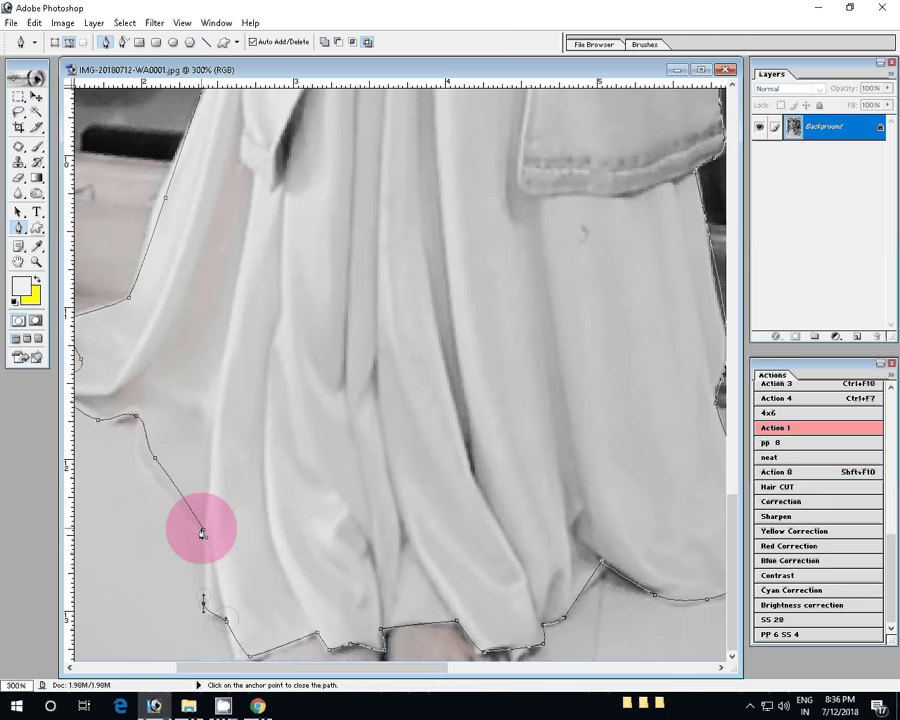
Close the path at its start point and turn it into a selection with Make Selection
{"action": "left_click", "coordinate": [202, 533]}
{"action": "right_click", "coordinate": [313, 449]}
{"action": "left_click", "coordinate": [363, 507]}
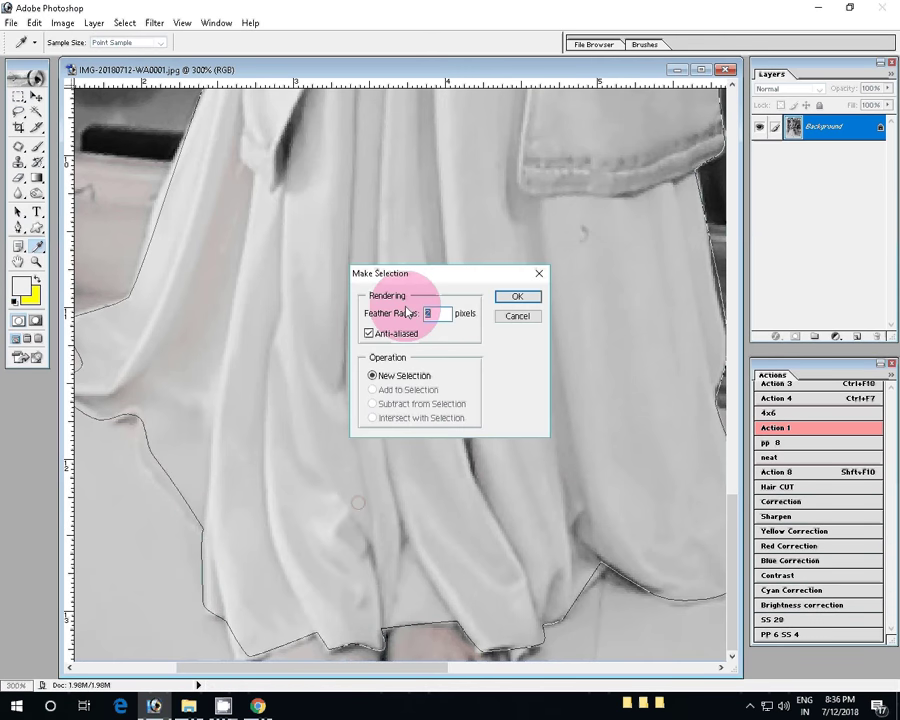
{"action": "left_click", "coordinate": [512, 297]}
Fit the photo on screen, copy the girl to Layer 1, and hide the Background layer
{"action": "key", "text": "z"}
{"action": "right_click", "coordinate": [457, 351]}
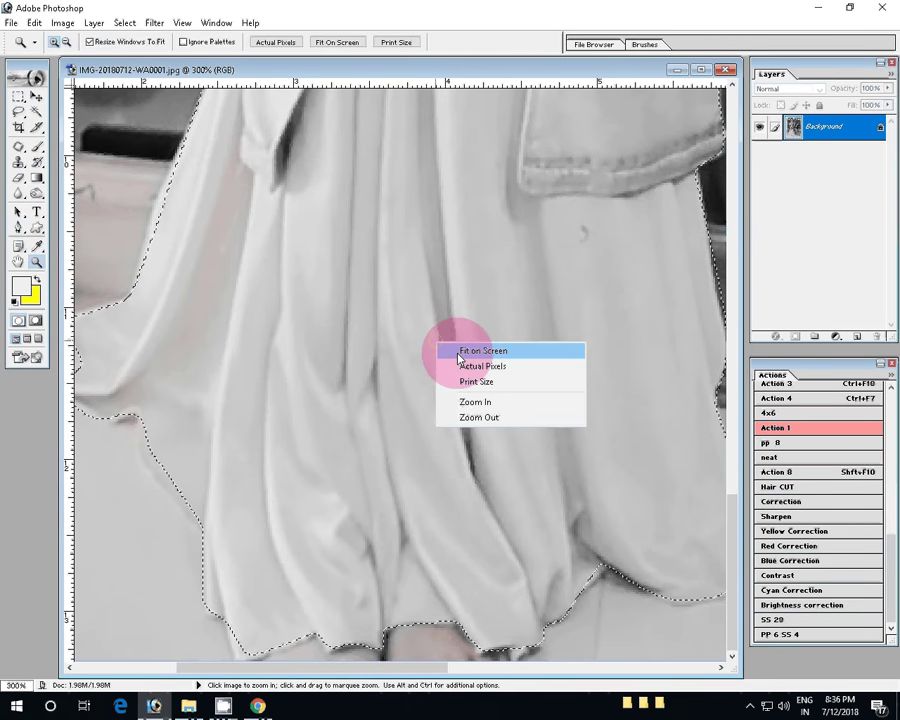
{"action": "left_click", "coordinate": [470, 351]}
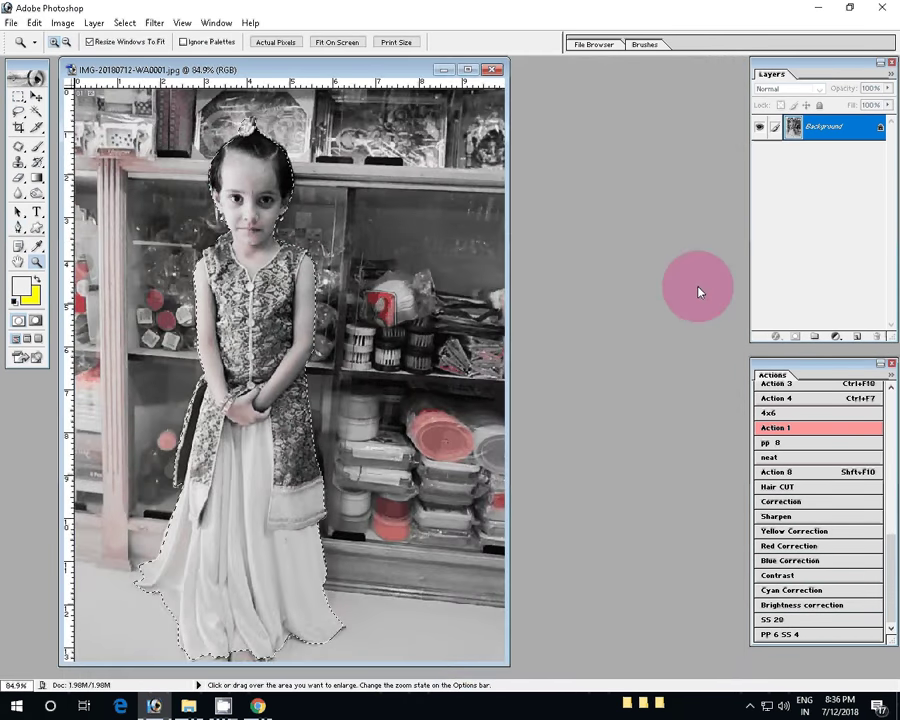
{"action": "key", "text": "ctrl+j"}
{"action": "left_click", "coordinate": [759, 152]}
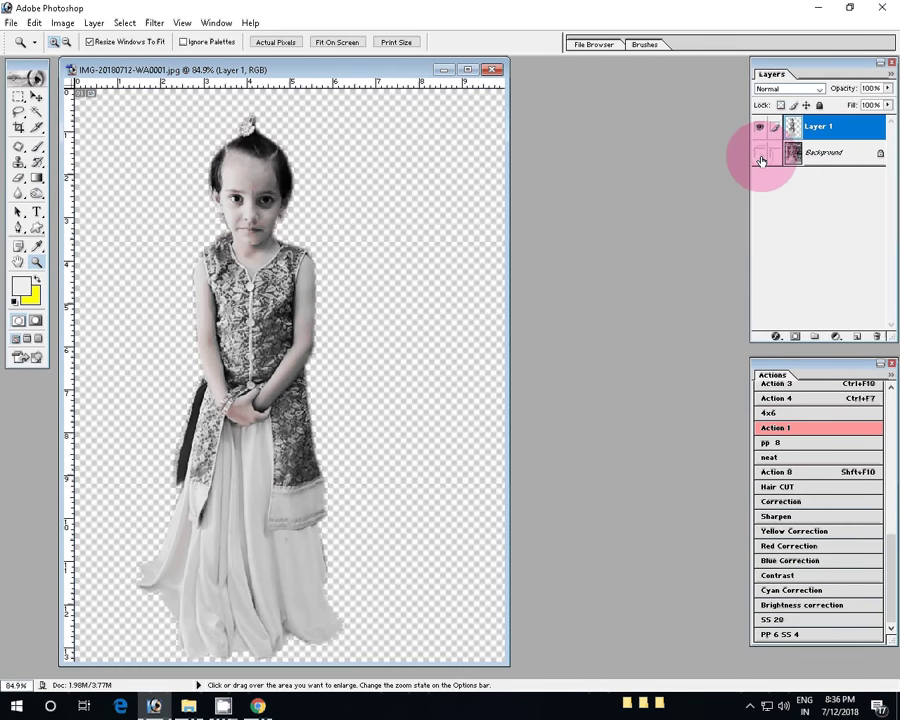
Minimize the document and drag IMG-20180712-WA0002.jpg from File Explorer into Photoshop
{"action": "left_click", "coordinate": [441, 71]}
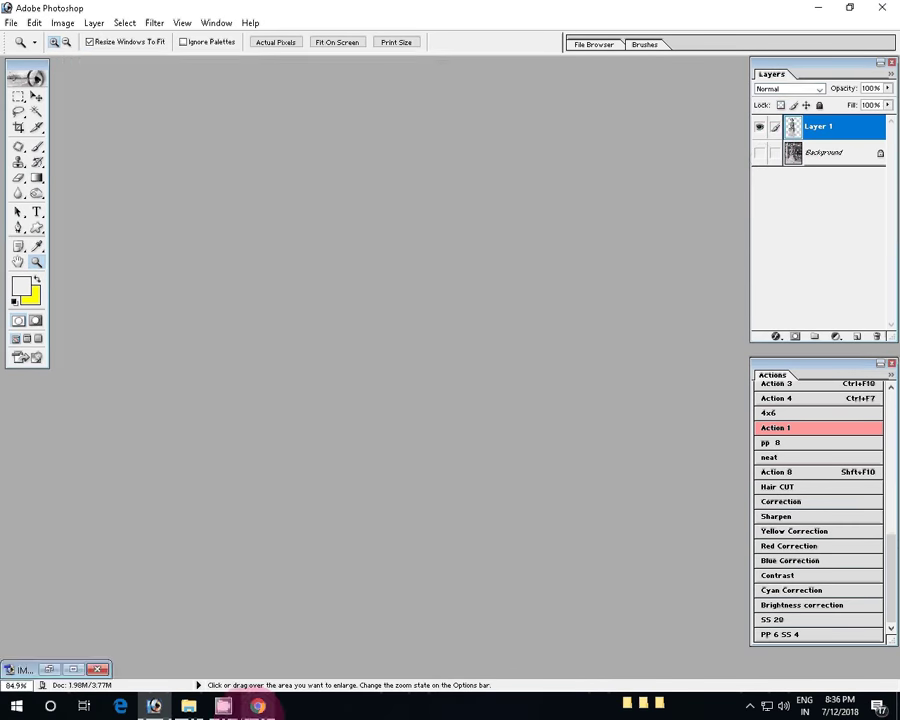
{"action": "left_click", "coordinate": [190, 706]}
{"action": "mouse_move", "coordinate": [745, 400]}
{"action": "left_mouse_down"}
{"action": "mouse_move", "coordinate": [207, 617]}
{"action": "mouse_move", "coordinate": [152, 703]}
{"action": "mouse_move", "coordinate": [274, 466]}
{"action": "left_mouse_up"}
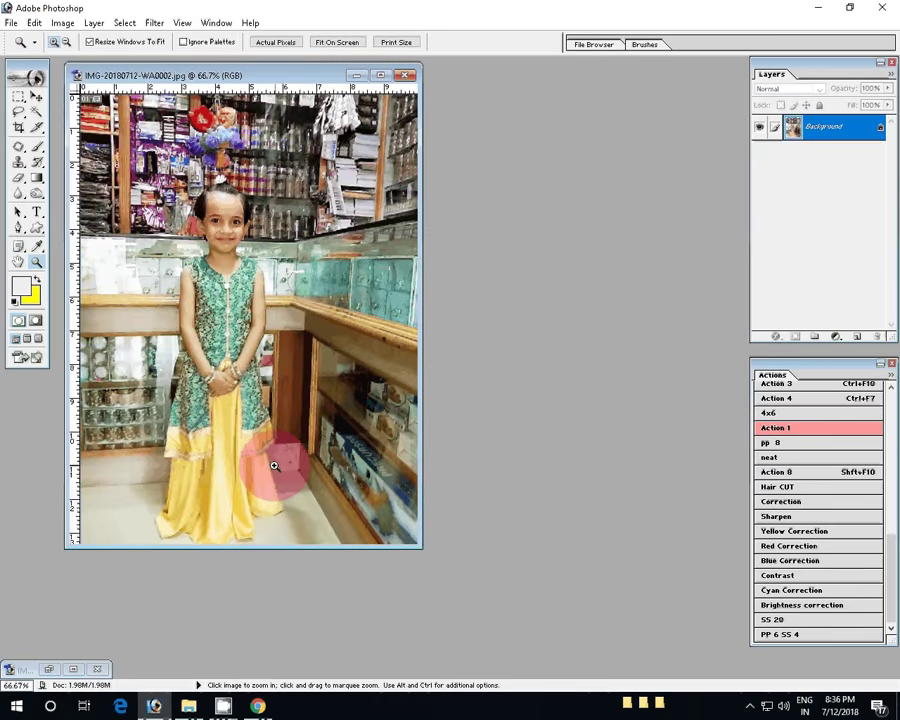
Zoom in with the Zoom tool on the girl's yellow skirt
{"action": "left_click", "coordinate": [274, 466]}
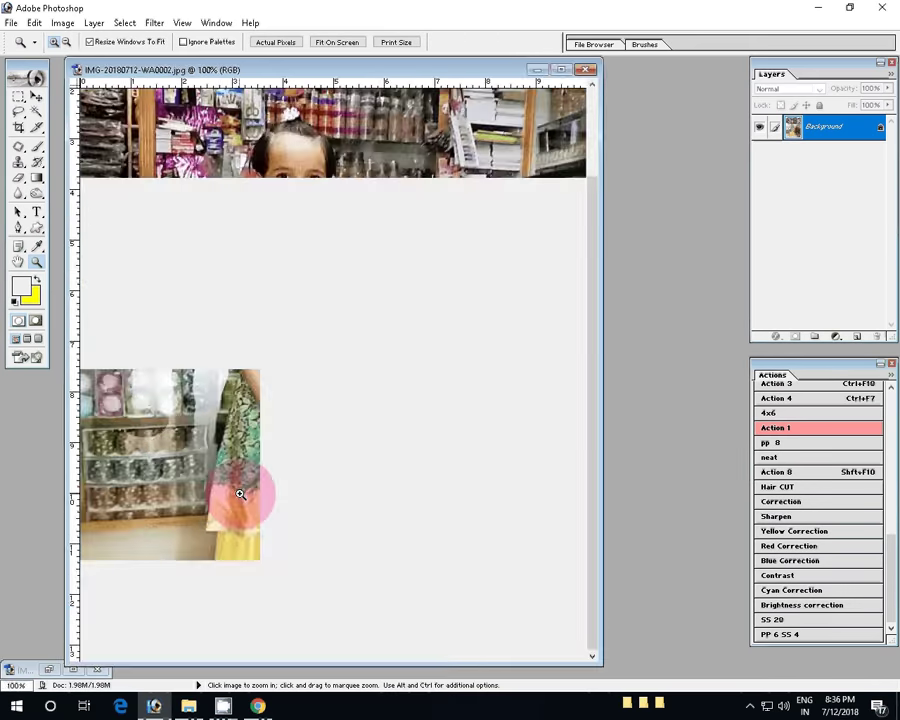
{"action": "left_click", "coordinate": [240, 494]}
{"action": "left_click", "coordinate": [334, 521]}
With the Pen tool, start the path at the skirt's left edge and trace up the dress and arm to the shoulder
{"action": "key", "text": "p"}
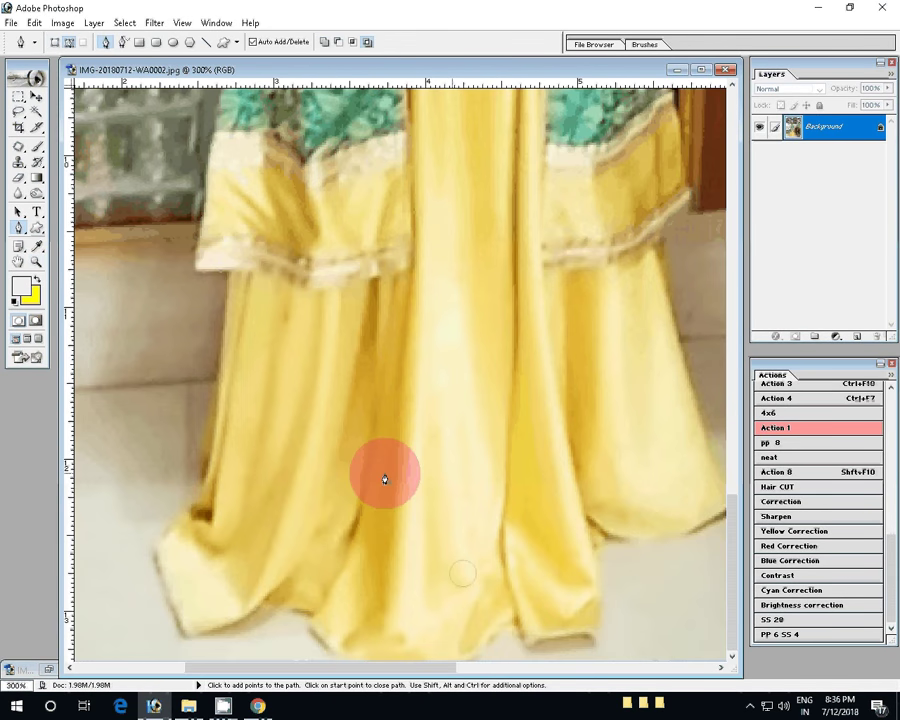
{"action": "left_click_drag", "start_coordinate": [201, 487], "coordinate": [208, 467]}
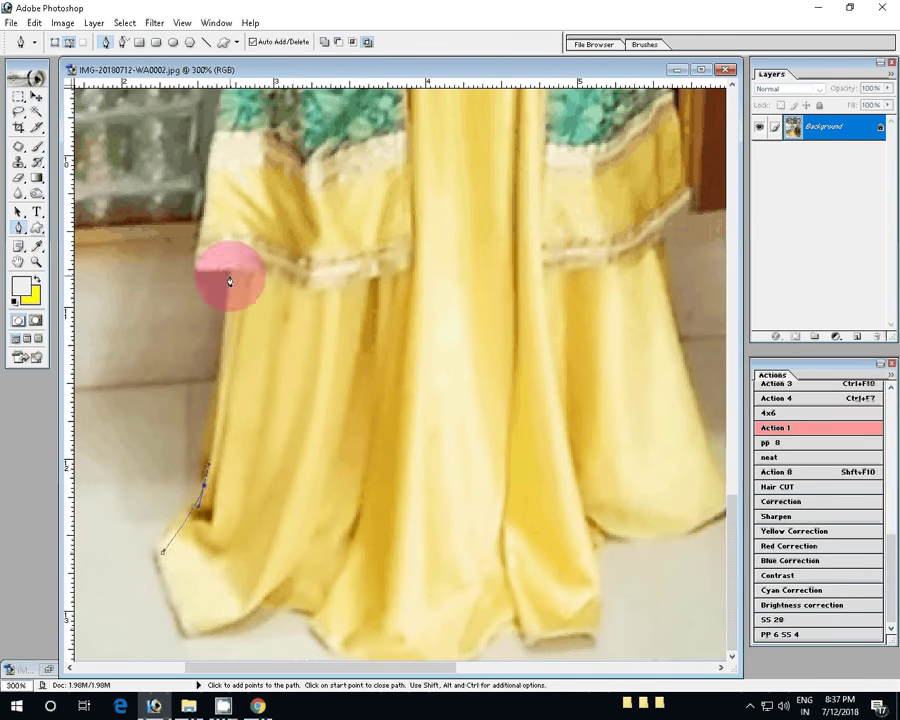
{"action": "left_click", "coordinate": [228, 281]}
{"action": "left_click_drag", "start_coordinate": [229, 282], "coordinate": [254, 557]}
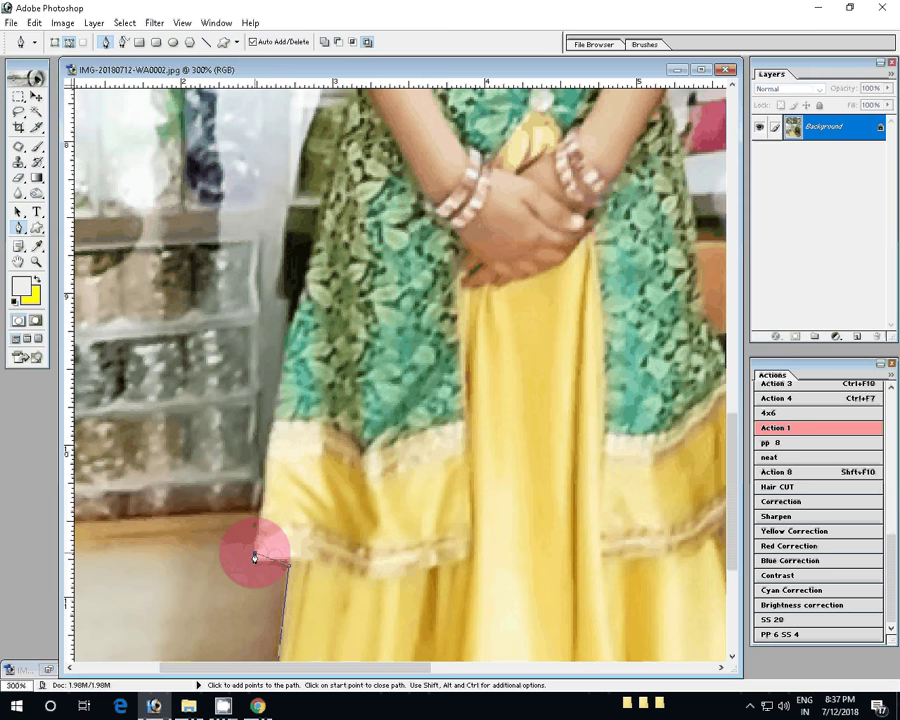
{"action": "left_click", "coordinate": [321, 244]}
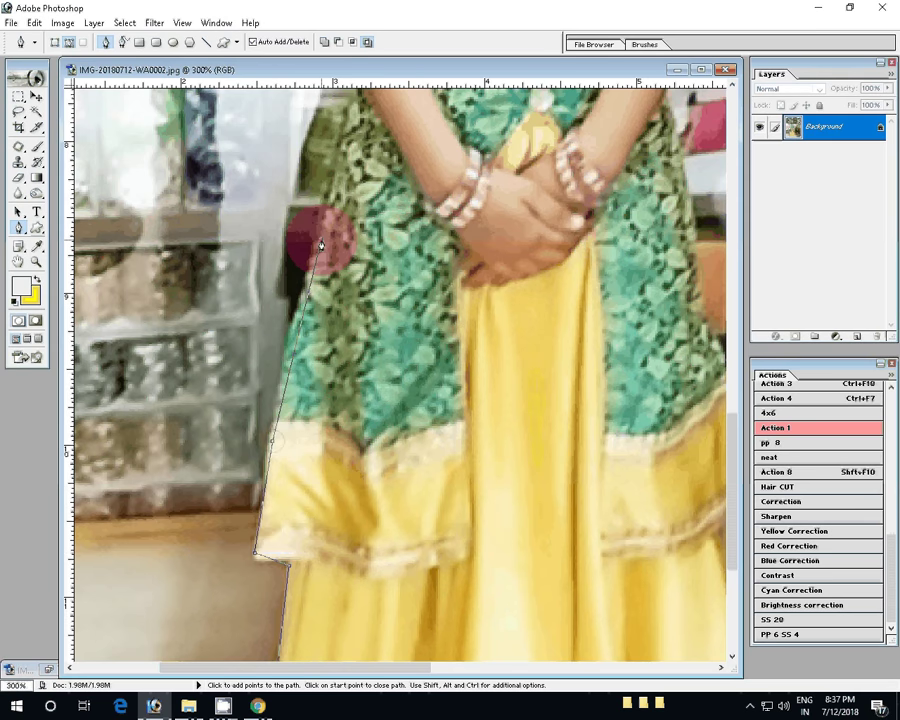
{"action": "left_click_drag", "start_coordinate": [350, 84], "coordinate": [230, 424]}
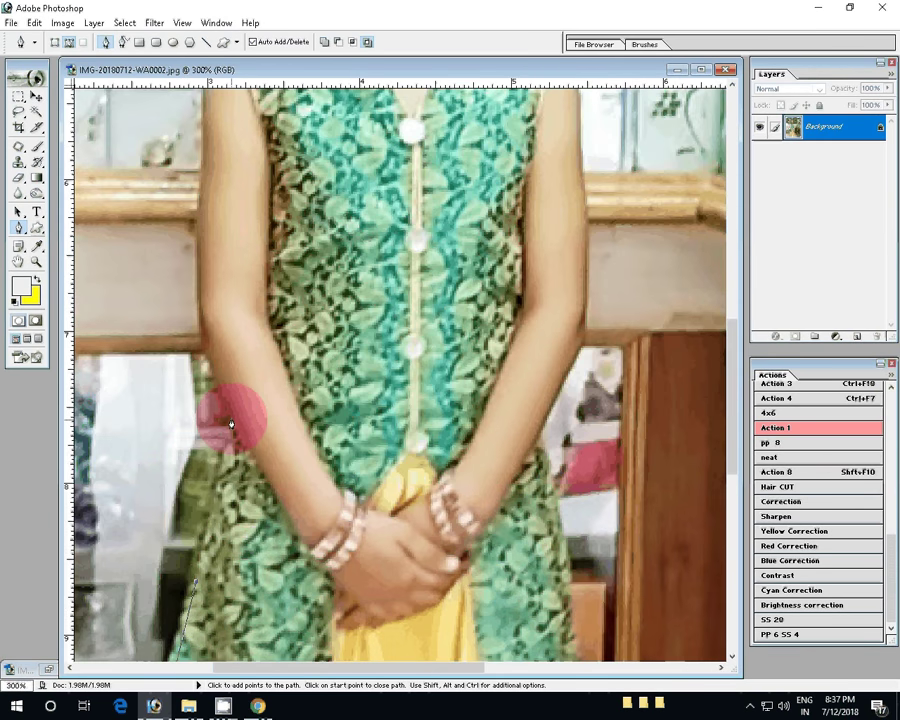
{"action": "left_click_drag", "start_coordinate": [209, 175], "coordinate": [203, 423]}
{"action": "left_click", "coordinate": [215, 297]}
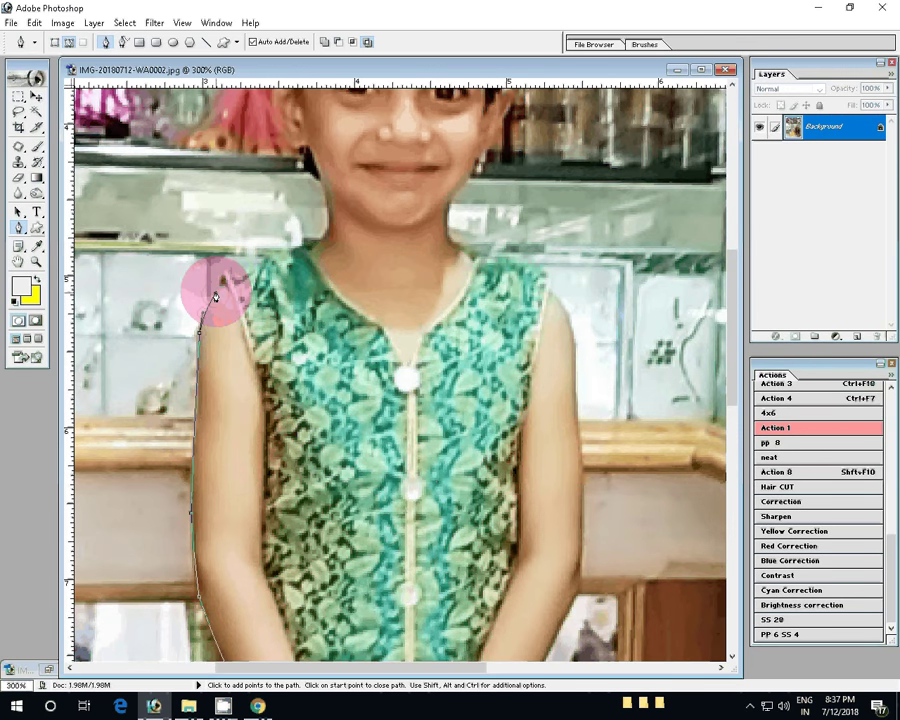
{"action": "mouse_move", "coordinate": [323, 234]}
{"action": "left_mouse_down"}
{"action": "mouse_move", "coordinate": [325, 204]}
{"action": "mouse_move", "coordinate": [314, 388]}
{"action": "left_mouse_up"}
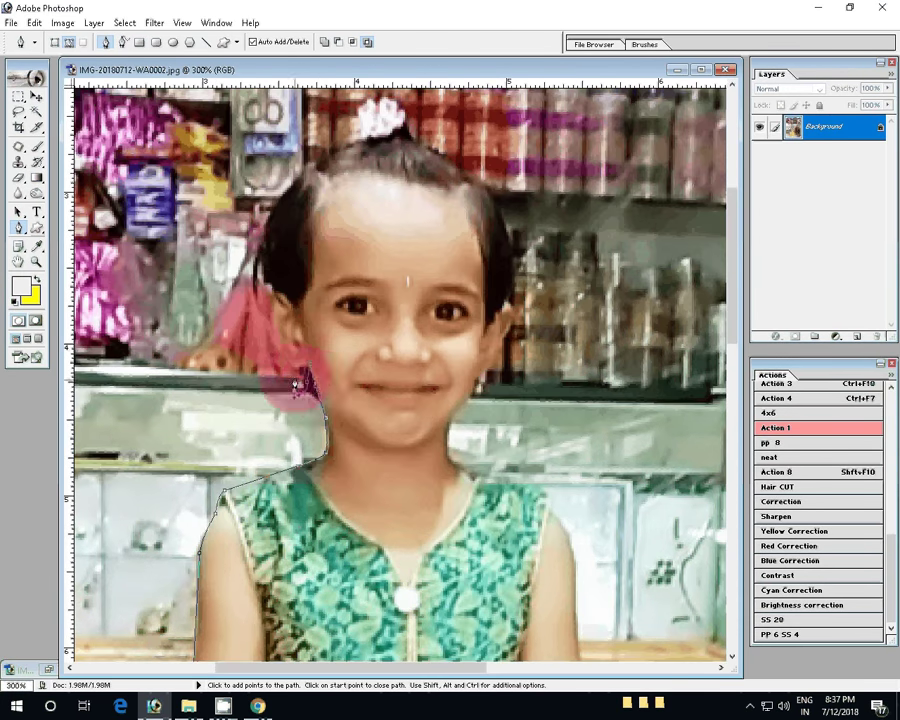
Trace the path up the face, over the hair bun, down the neck and along the right shoulder
{"action": "left_click", "coordinate": [271, 302]}
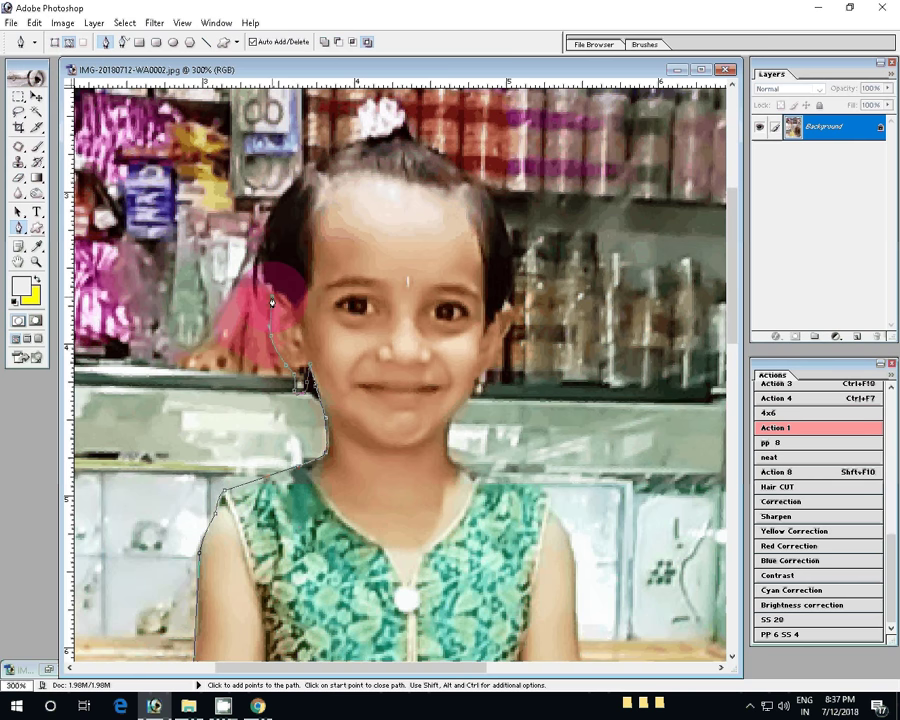
{"action": "left_click", "coordinate": [277, 207]}
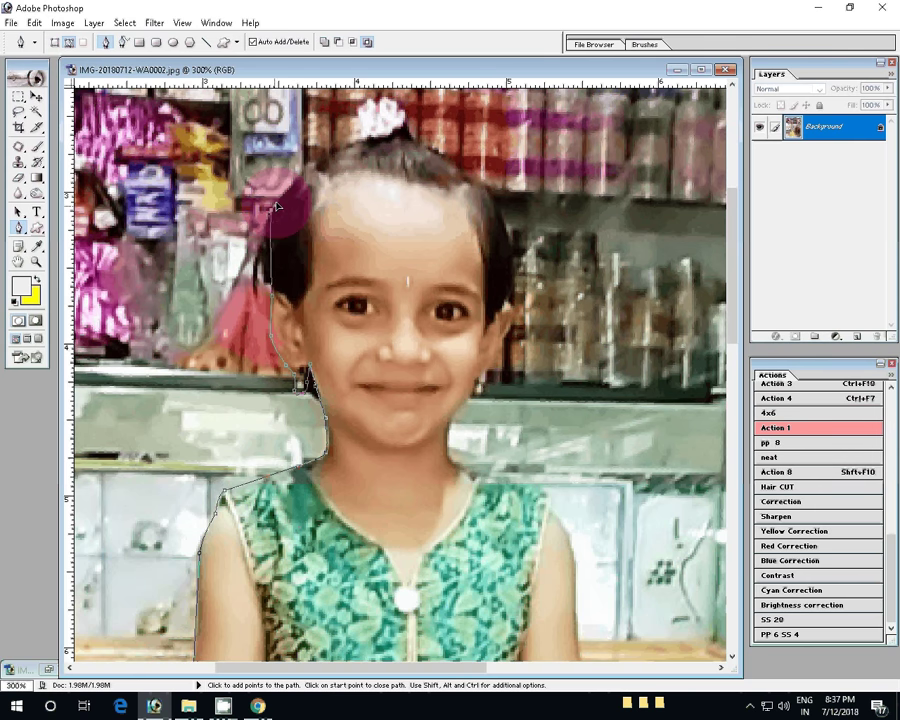
{"action": "scroll", "coordinate": [277, 207], "scroll_direction": "up", "scroll_amount": 2}
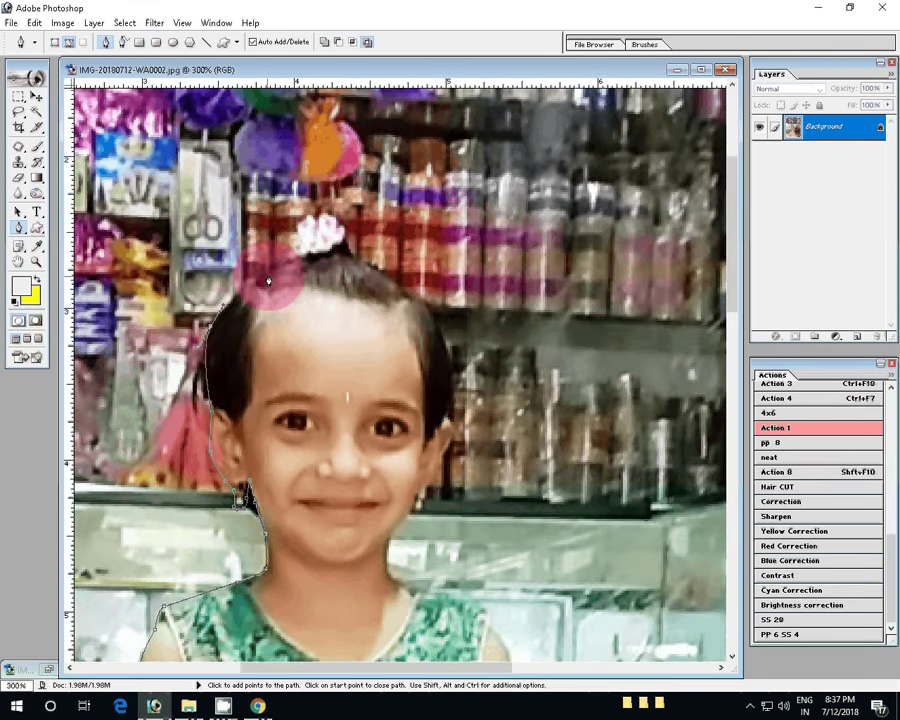
{"action": "left_click_drag", "start_coordinate": [292, 224], "coordinate": [332, 210]}
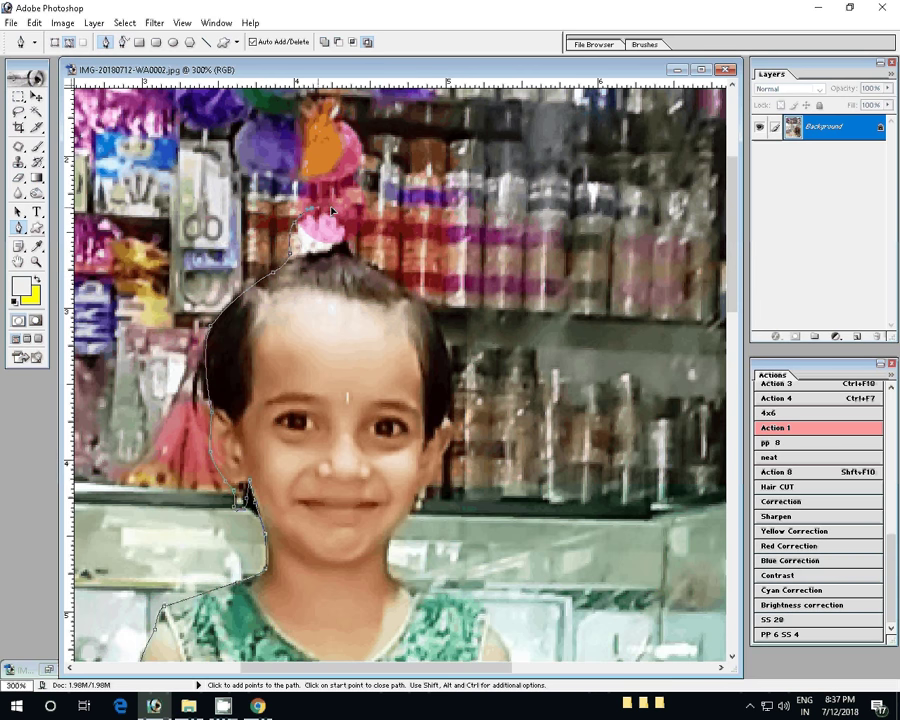
{"action": "left_click_drag", "start_coordinate": [430, 312], "coordinate": [452, 350]}
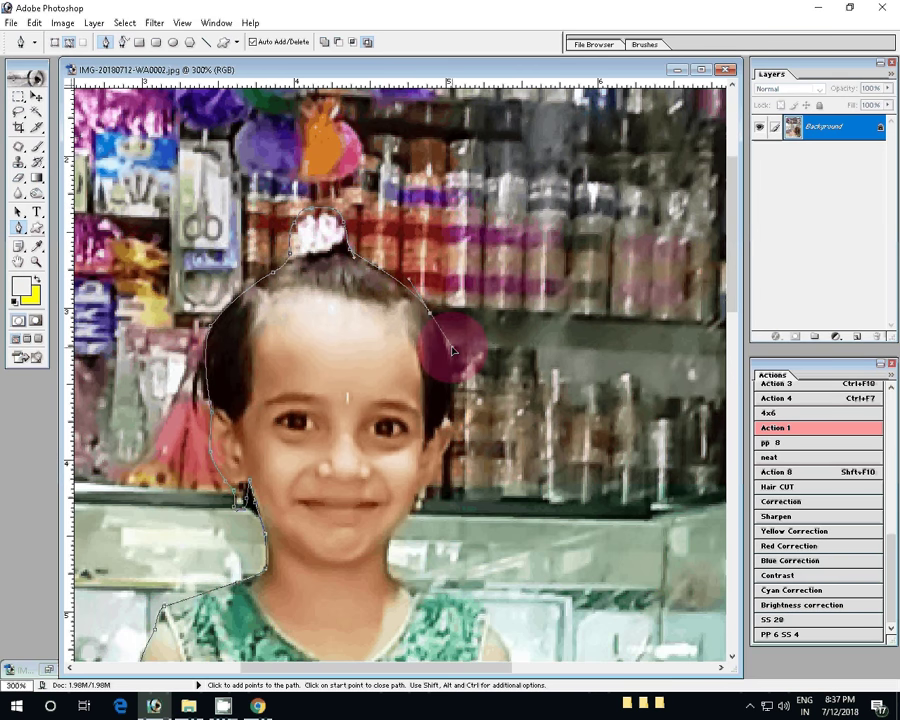
{"action": "mouse_move", "coordinate": [455, 416]}
{"action": "left_mouse_down"}
{"action": "mouse_move", "coordinate": [427, 491]}
{"action": "mouse_move", "coordinate": [484, 231]}
{"action": "left_mouse_up"}
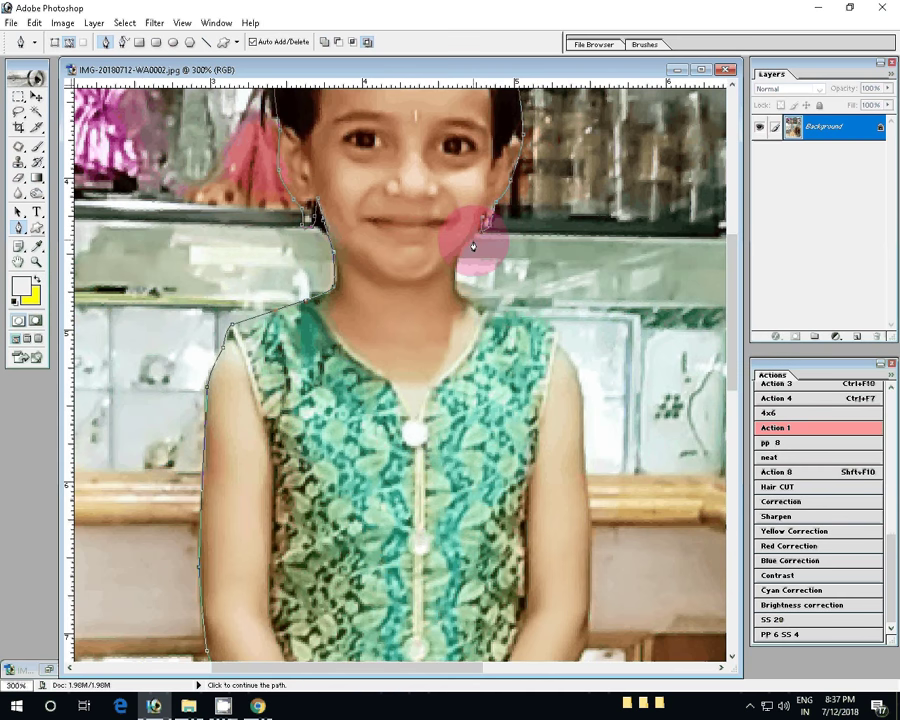
{"action": "left_click_drag", "start_coordinate": [462, 297], "coordinate": [479, 303]}
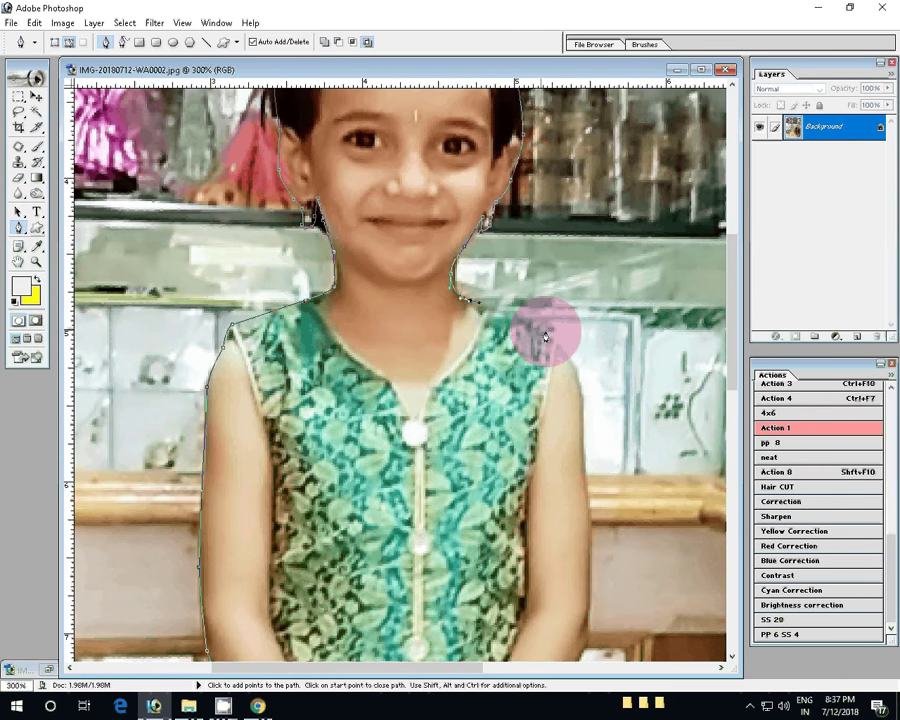
{"action": "mouse_move", "coordinate": [578, 395]}
{"action": "left_mouse_down"}
{"action": "mouse_move", "coordinate": [605, 481]}
{"action": "mouse_move", "coordinate": [421, 264]}
{"action": "left_mouse_up"}
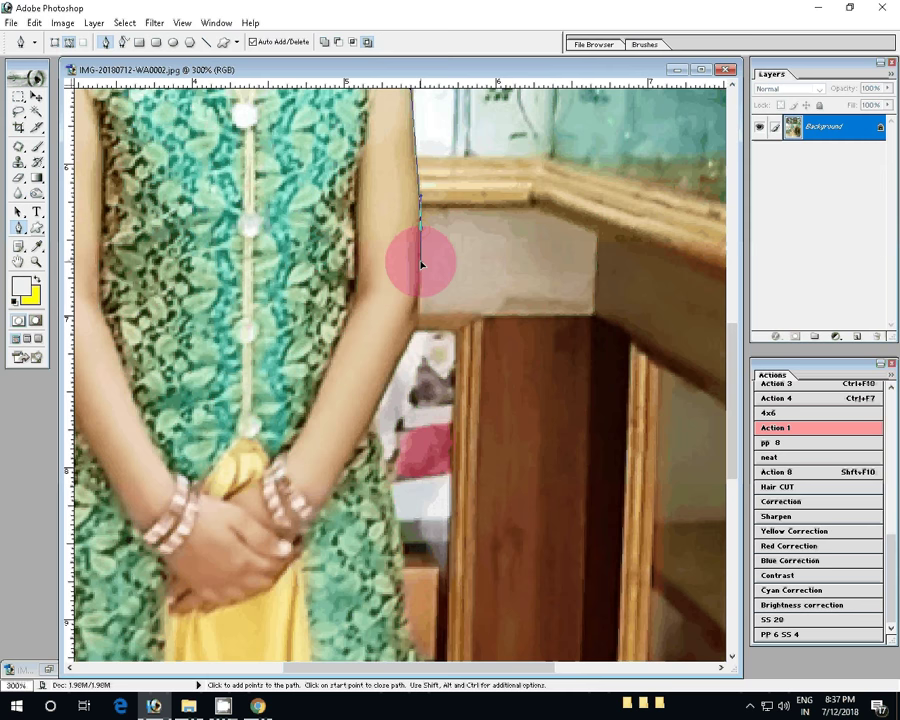
Continue the path down the right arm and skirt's right edge to the hem
{"action": "left_click", "coordinate": [411, 345]}
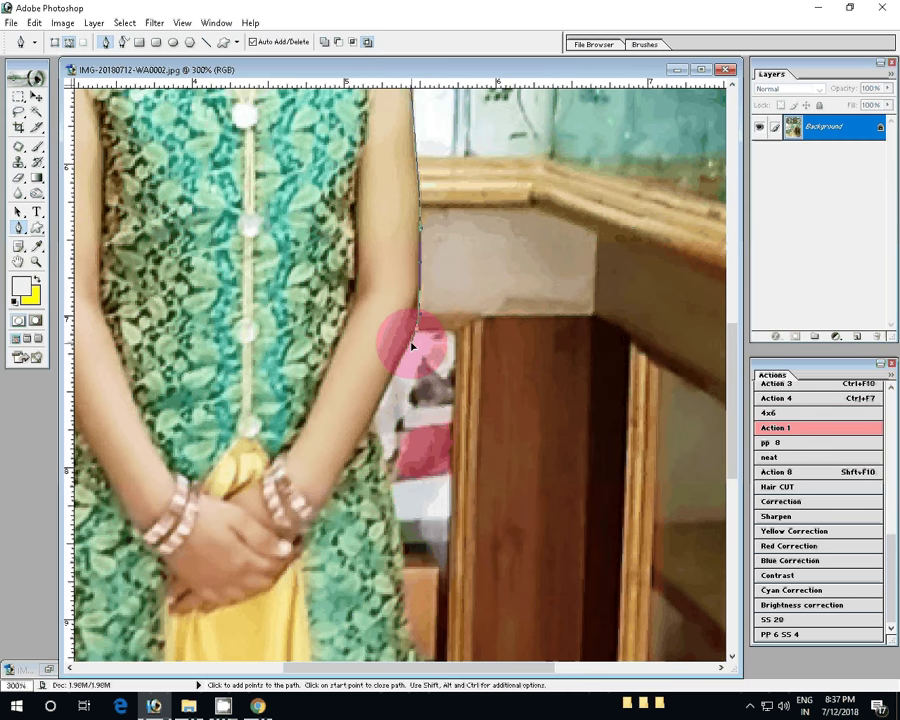
{"action": "scroll", "coordinate": [411, 345], "scroll_direction": "down", "scroll_amount": 5}
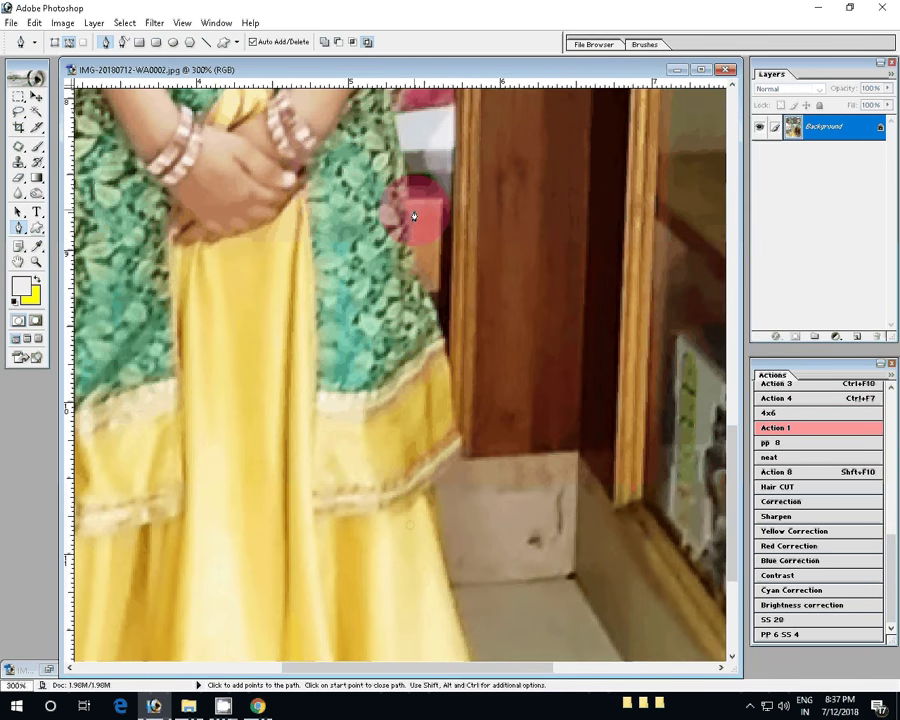
{"action": "left_click", "coordinate": [456, 432]}
{"action": "left_click", "coordinate": [422, 491]}
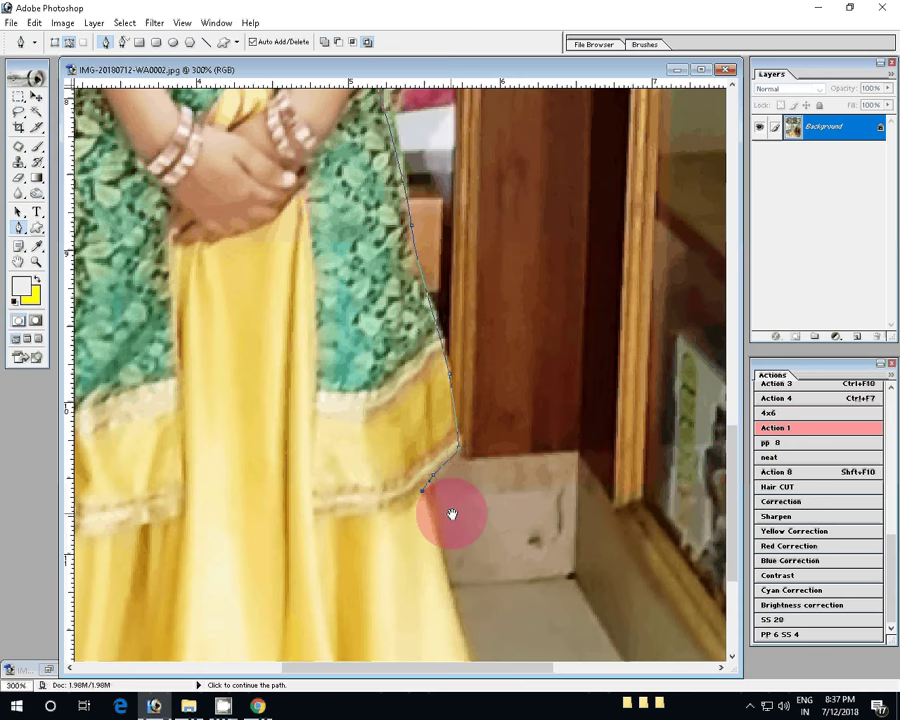
{"action": "scroll", "coordinate": [452, 514], "scroll_direction": "down", "scroll_amount": 4}
{"action": "left_click", "coordinate": [459, 419]}
{"action": "left_click", "coordinate": [481, 466]}
{"action": "left_click", "coordinate": [486, 489]}
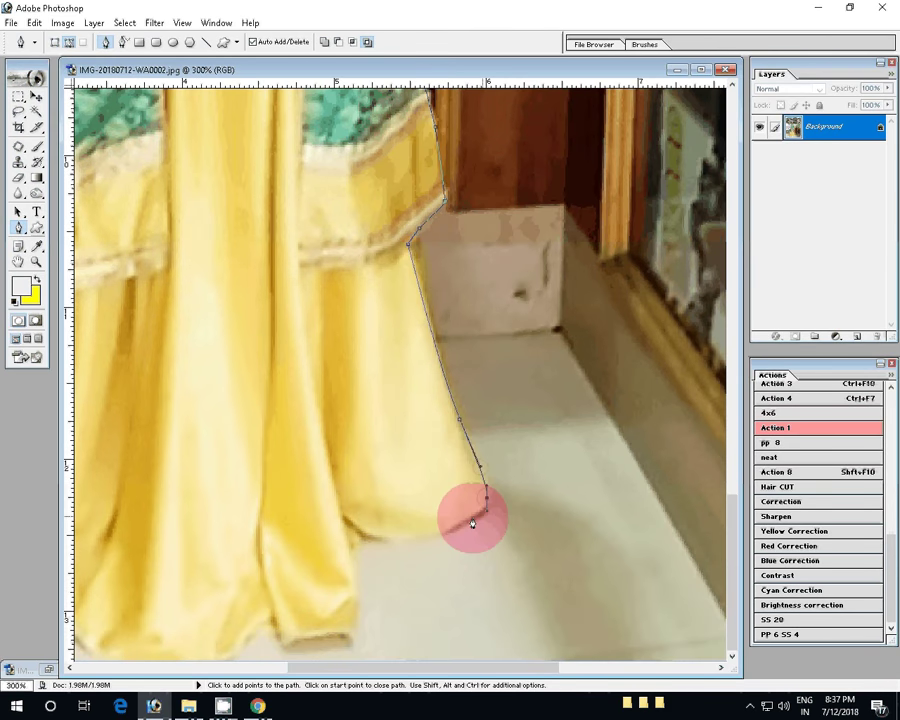
{"action": "left_click", "coordinate": [449, 519]}
{"action": "left_click", "coordinate": [393, 533]}
{"action": "left_click_drag", "start_coordinate": [345, 525], "coordinate": [355, 570]}
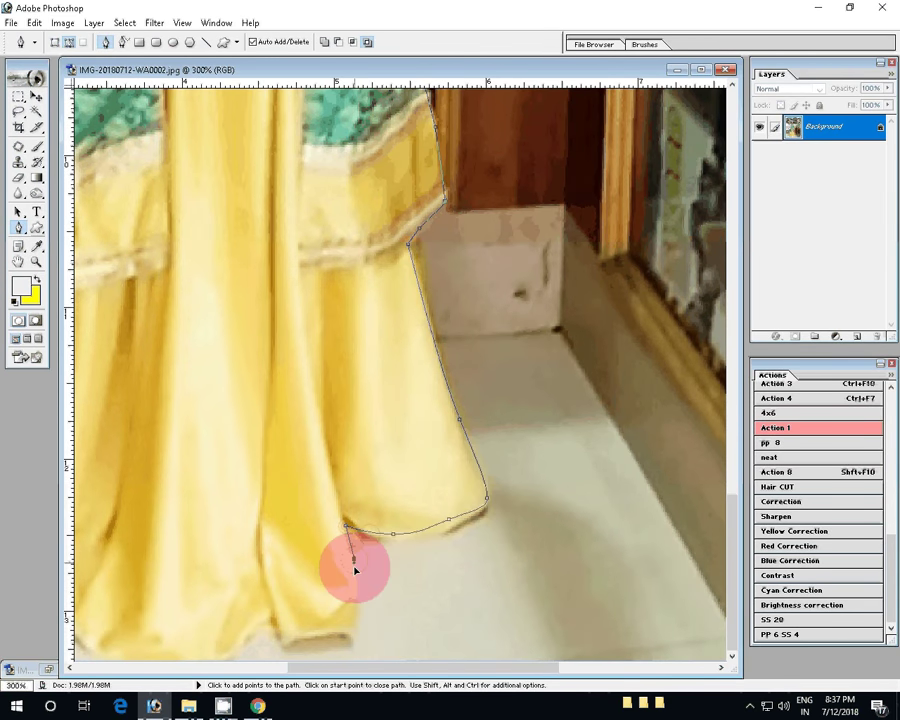
Trace along the skirt hem and up the left edge, closing the path at its start
{"action": "scroll", "coordinate": [355, 570], "scroll_direction": "left", "scroll_amount": 3}
{"action": "mouse_move", "coordinate": [510, 636]}
{"action": "left_mouse_down"}
{"action": "mouse_move", "coordinate": [272, 649]}
{"action": "mouse_move", "coordinate": [226, 625]}
{"action": "left_mouse_up"}
{"action": "left_click", "coordinate": [227, 612]}
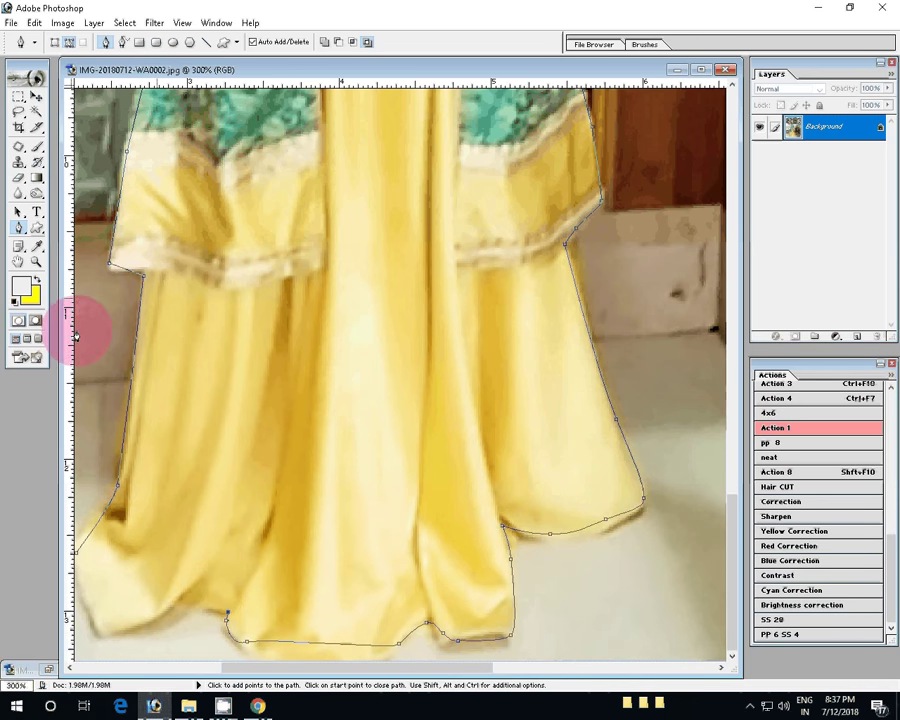
{"action": "left_click_drag", "start_coordinate": [160, 621], "coordinate": [111, 640]}
{"action": "left_click", "coordinate": [111, 636]}
{"action": "left_click", "coordinate": [83, 598]}
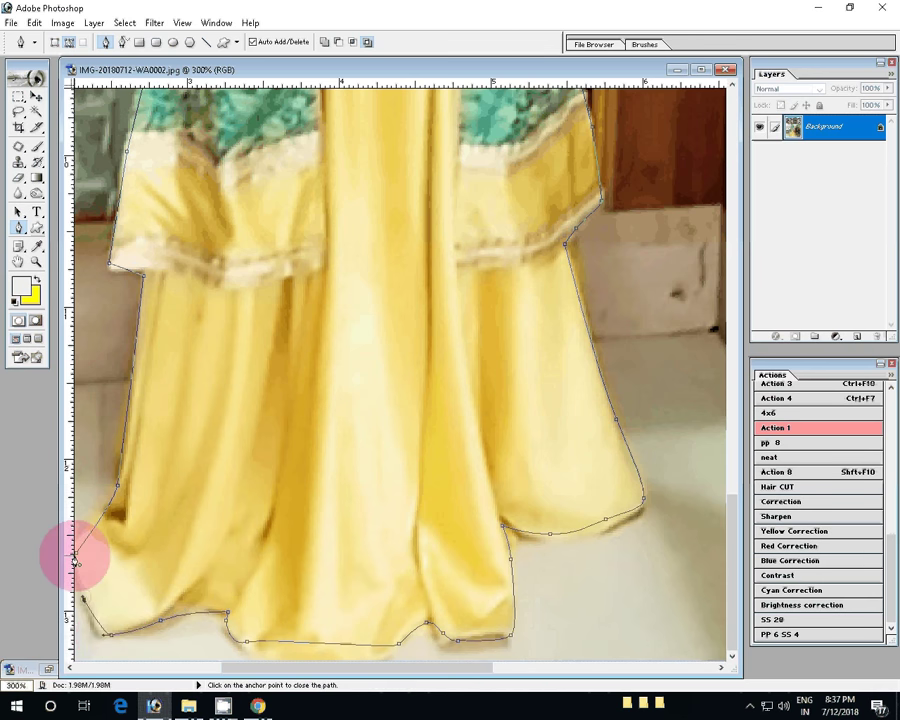
{"action": "left_click", "coordinate": [74, 559]}
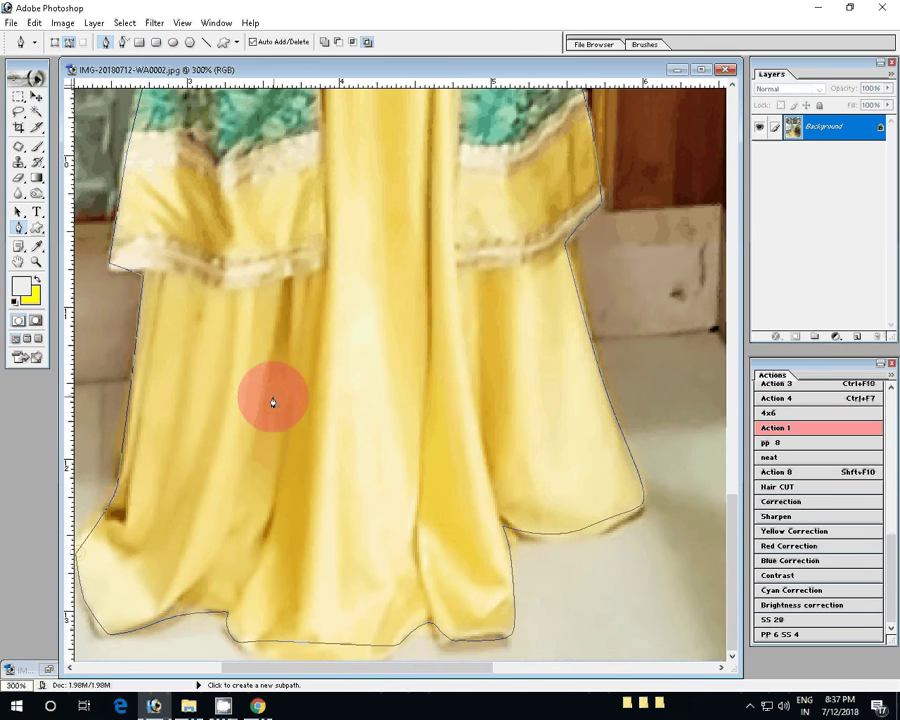
Convert the closed path to a selection and fit the photo on screen with Ctrl+0
{"action": "right_click", "coordinate": [272, 402]}
{"action": "left_click", "coordinate": [312, 467]}
{"action": "left_click", "coordinate": [517, 296]}
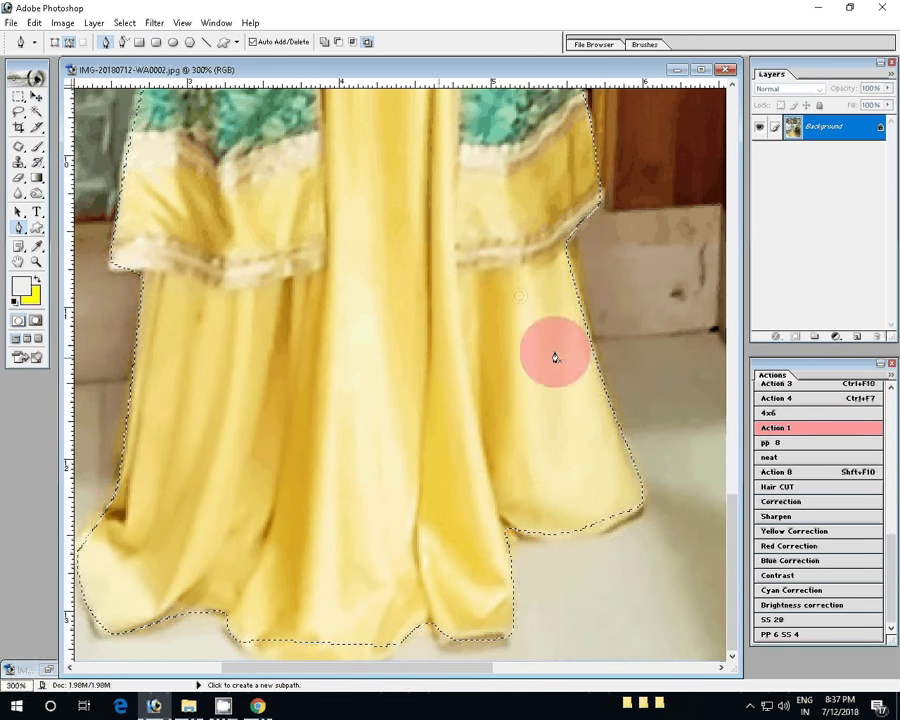
{"action": "key", "text": "z"}
{"action": "key", "text": "ctrl+0"}
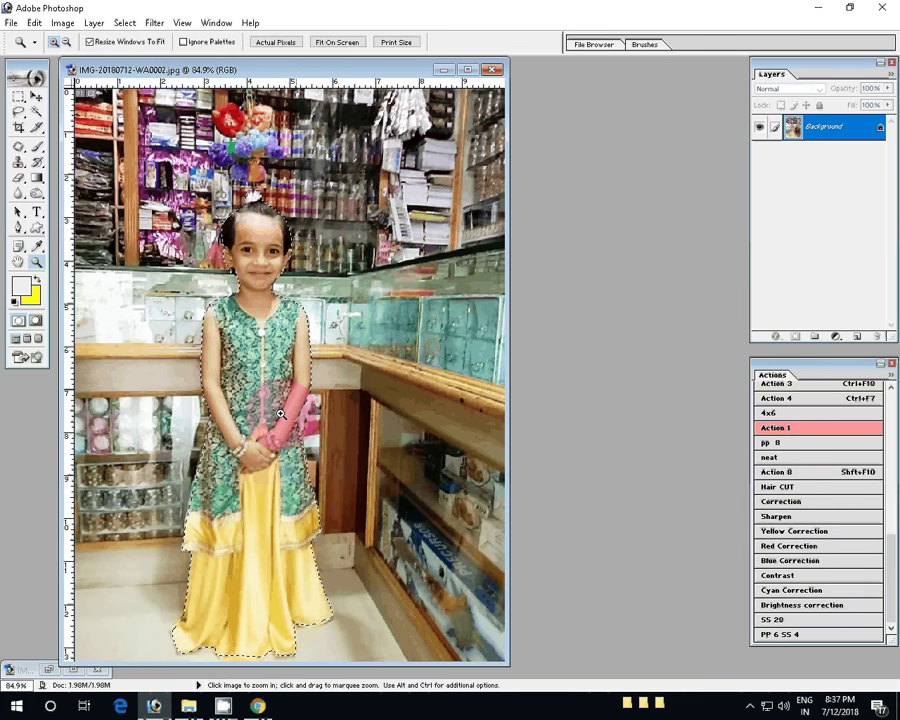
Copy the girl to Layer 1, hide the background, and bring the photo folder forward
{"action": "key", "text": "ctrl+j"}
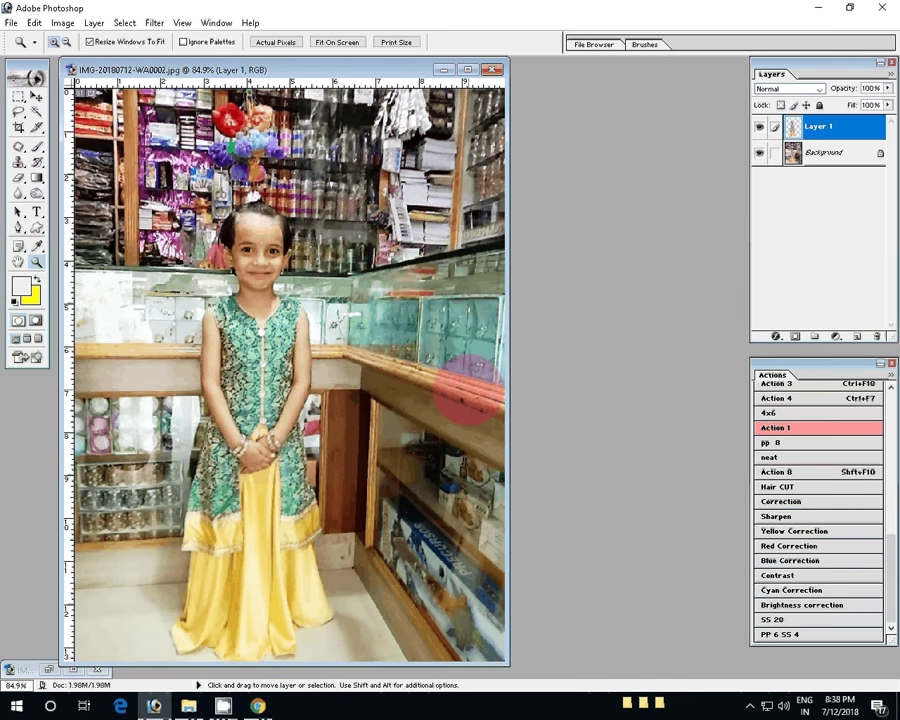
{"action": "left_click", "coordinate": [759, 152]}
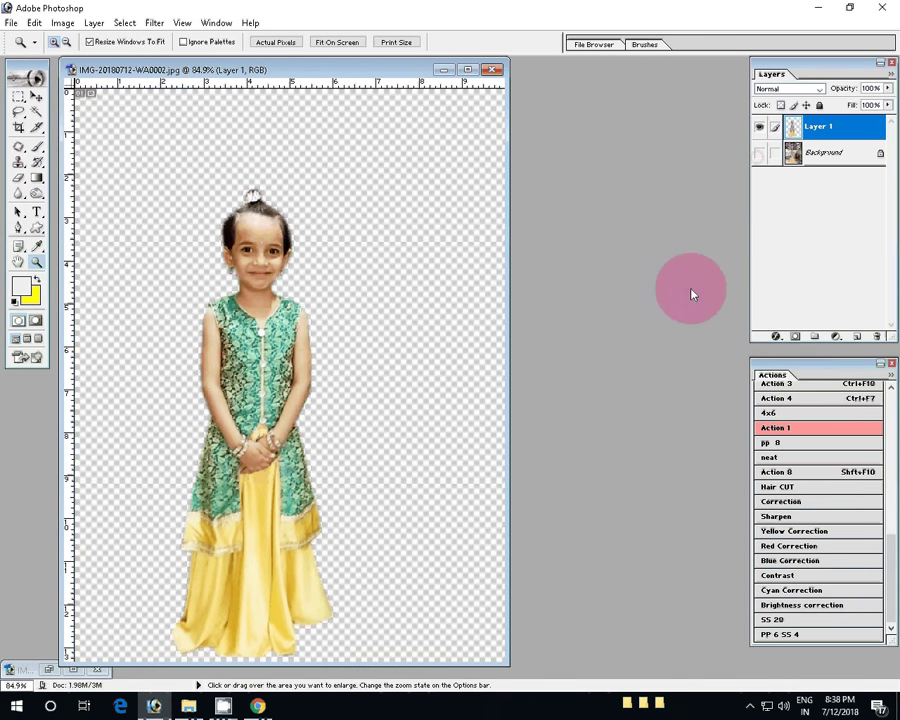
{"action": "left_click", "coordinate": [443, 70]}
{"action": "left_click", "coordinate": [188, 706]}
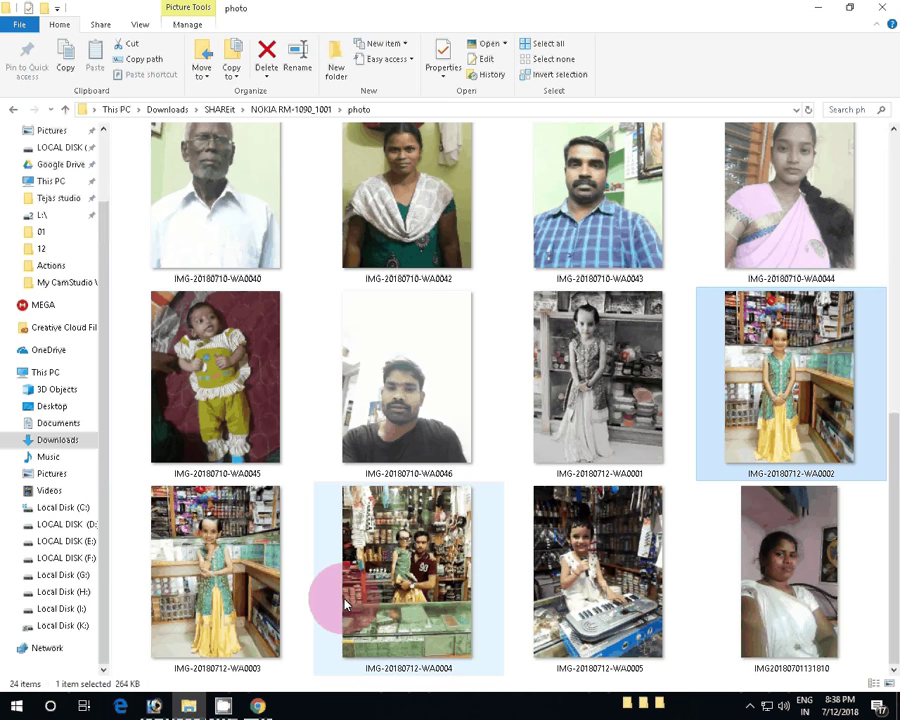
Drag IMG-20180712-WA0004 from File Explorer to open it in Photoshop
{"action": "left_click", "coordinate": [345, 604]}
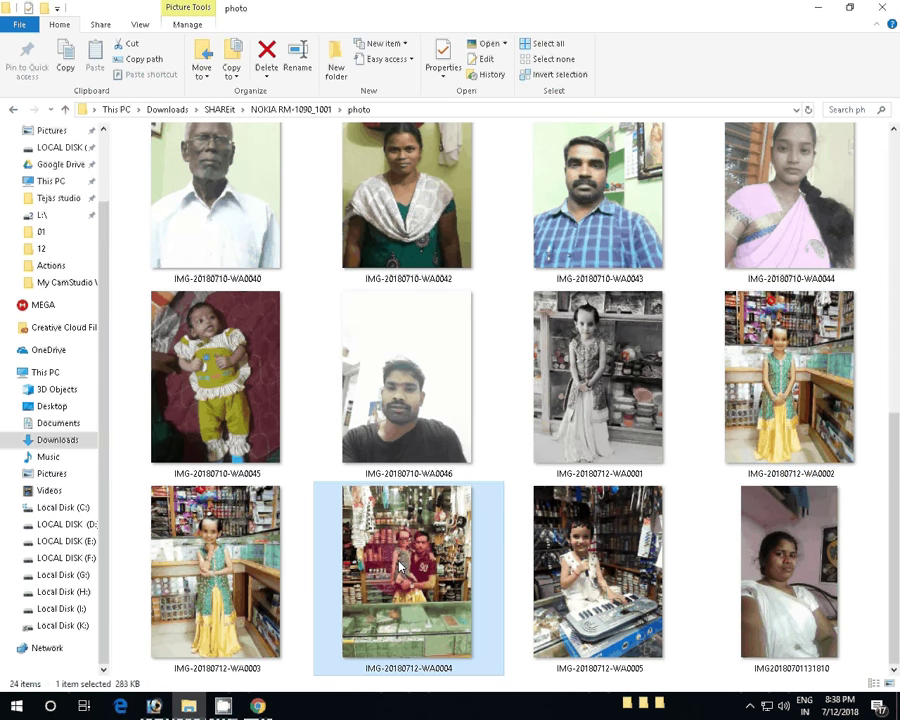
{"action": "mouse_move", "coordinate": [400, 567]}
{"action": "left_mouse_down"}
{"action": "mouse_move", "coordinate": [157, 706]}
{"action": "mouse_move", "coordinate": [411, 619]}
{"action": "left_mouse_up"}
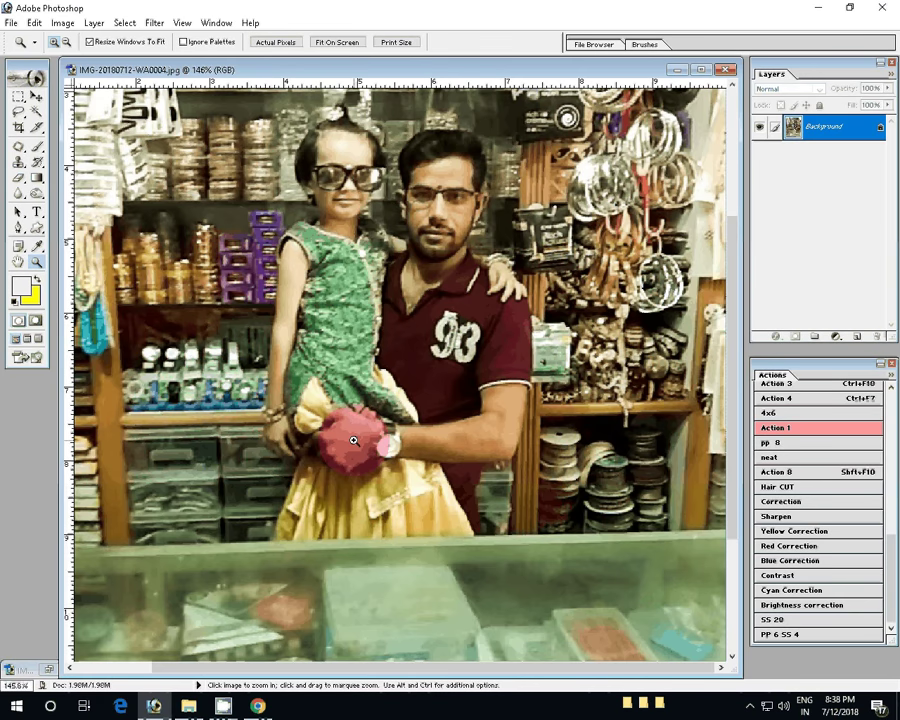
With the Pen tool, trace from the man's waist along the counter, up the girl's skirt and arm
{"action": "left_click", "coordinate": [470, 463]}
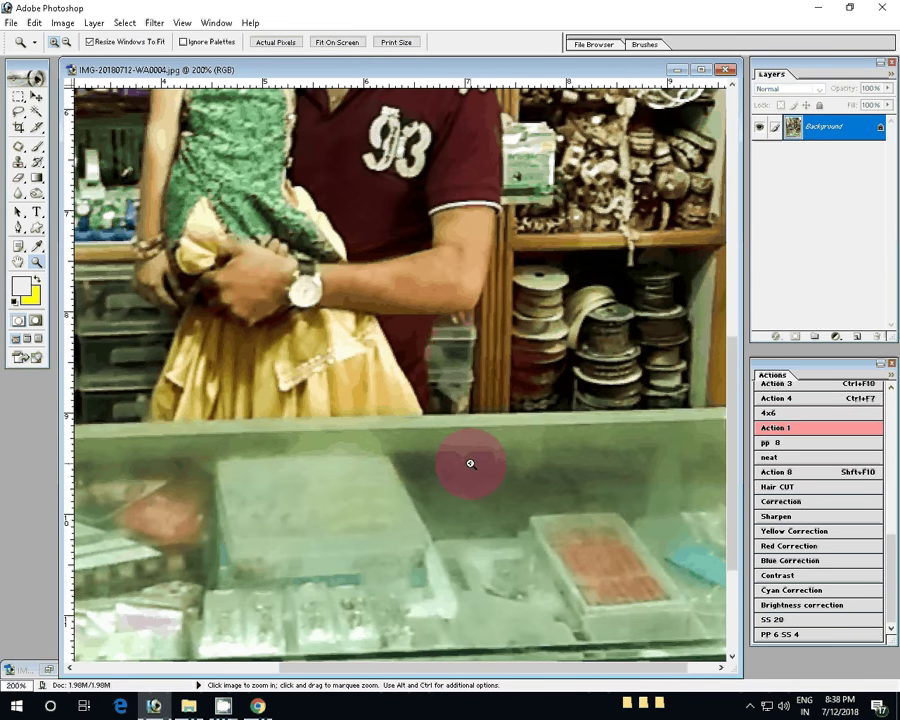
{"action": "key", "text": "p"}
{"action": "left_click_drag", "start_coordinate": [431, 343], "coordinate": [425, 365]}
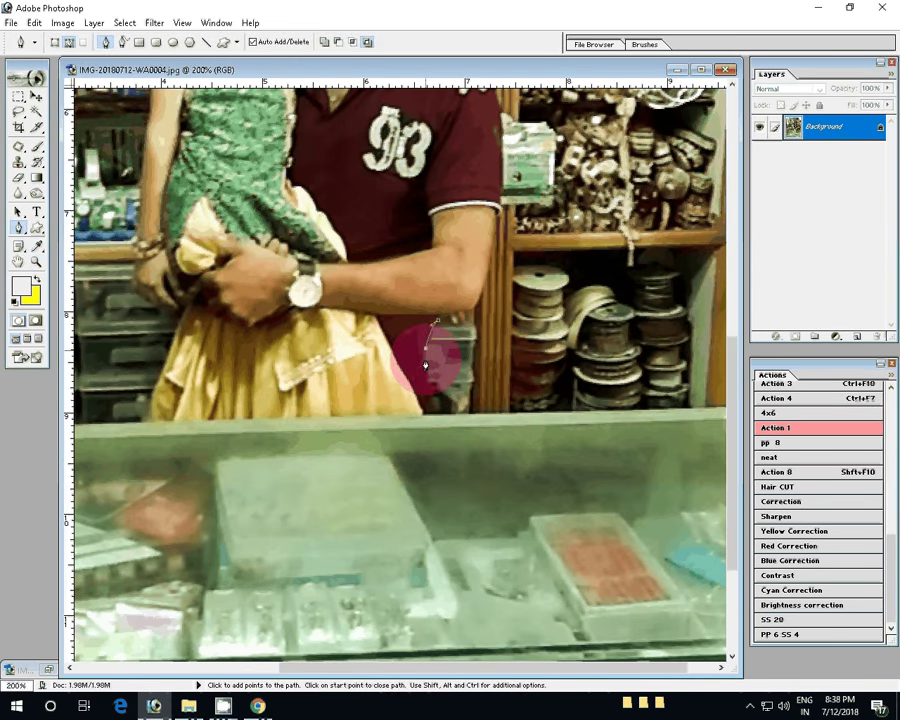
{"action": "left_click", "coordinate": [426, 410]}
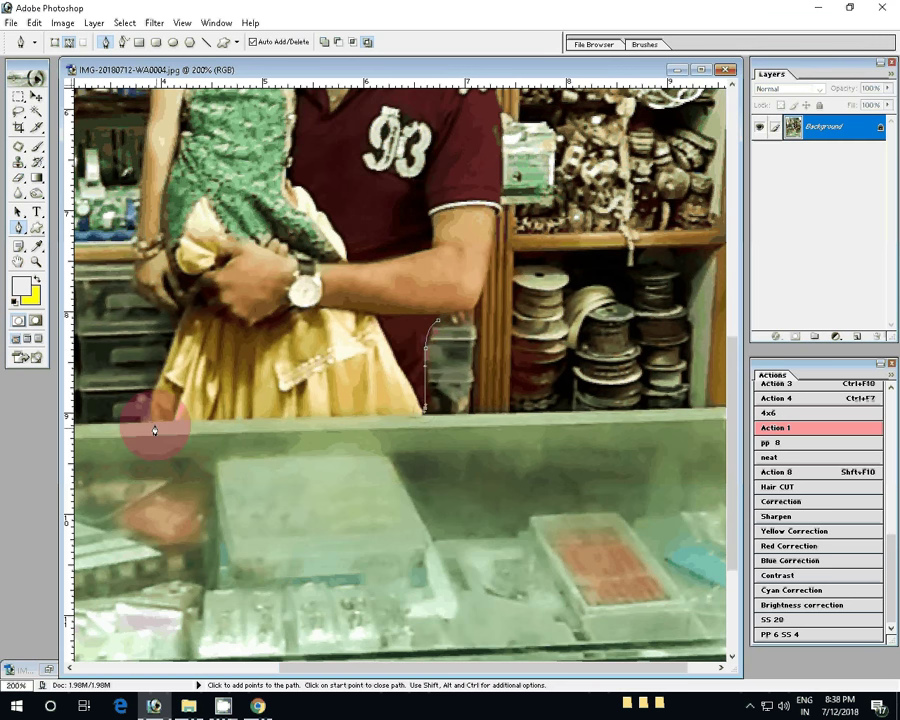
{"action": "left_click", "coordinate": [153, 423]}
{"action": "left_click", "coordinate": [185, 313]}
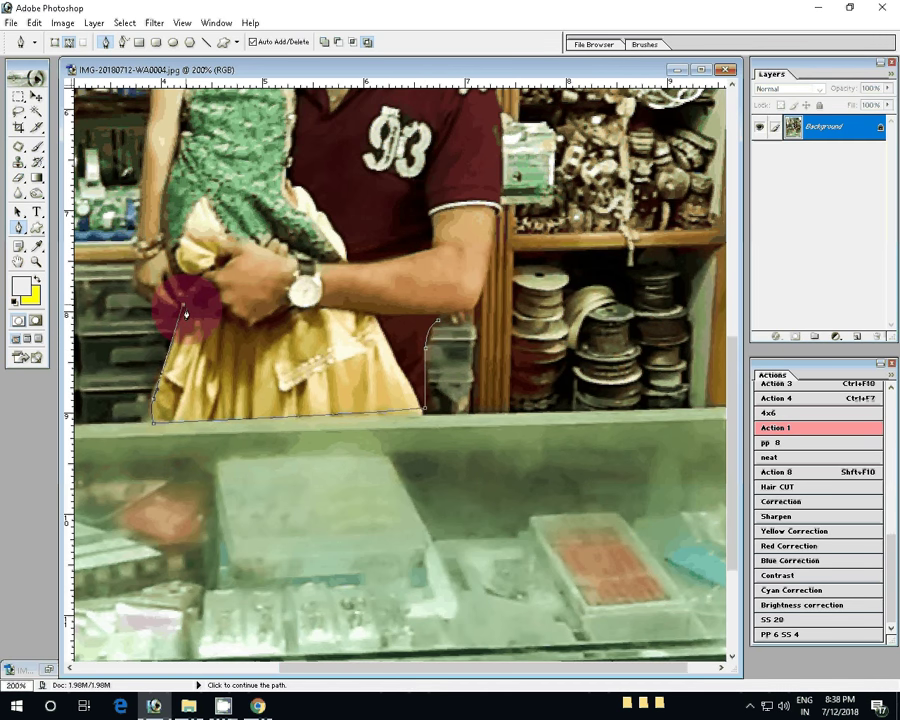
{"action": "left_click_drag", "start_coordinate": [185, 313], "coordinate": [419, 459]}
{"action": "left_click", "coordinate": [376, 397]}
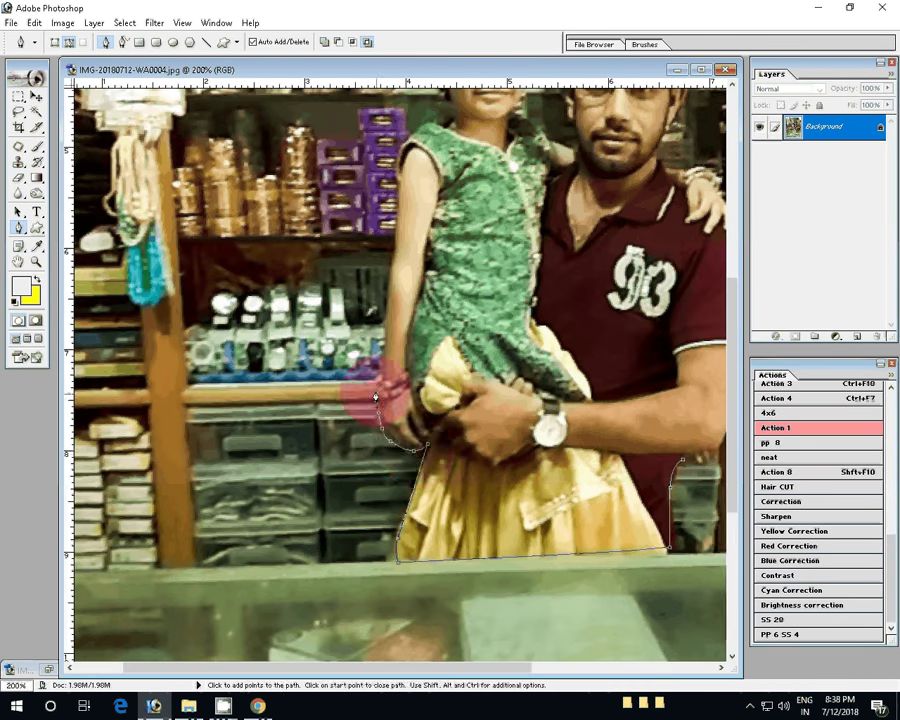
{"action": "left_click", "coordinate": [398, 237]}
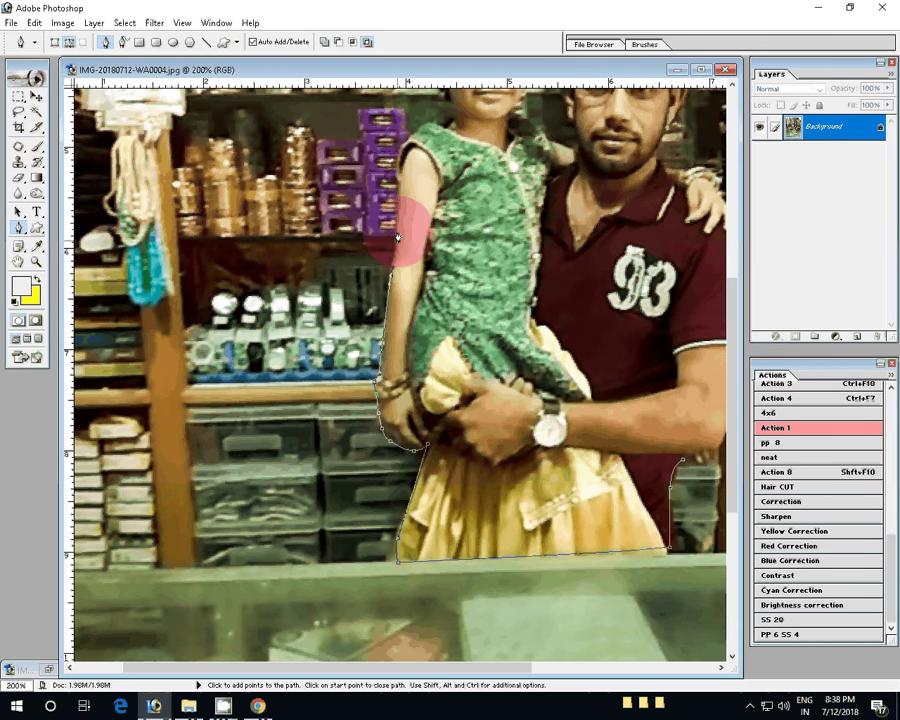
Continue the path around the girl's shoulder, face, head and glasses to below her chin
{"action": "left_click_drag", "start_coordinate": [398, 237], "coordinate": [292, 381]}
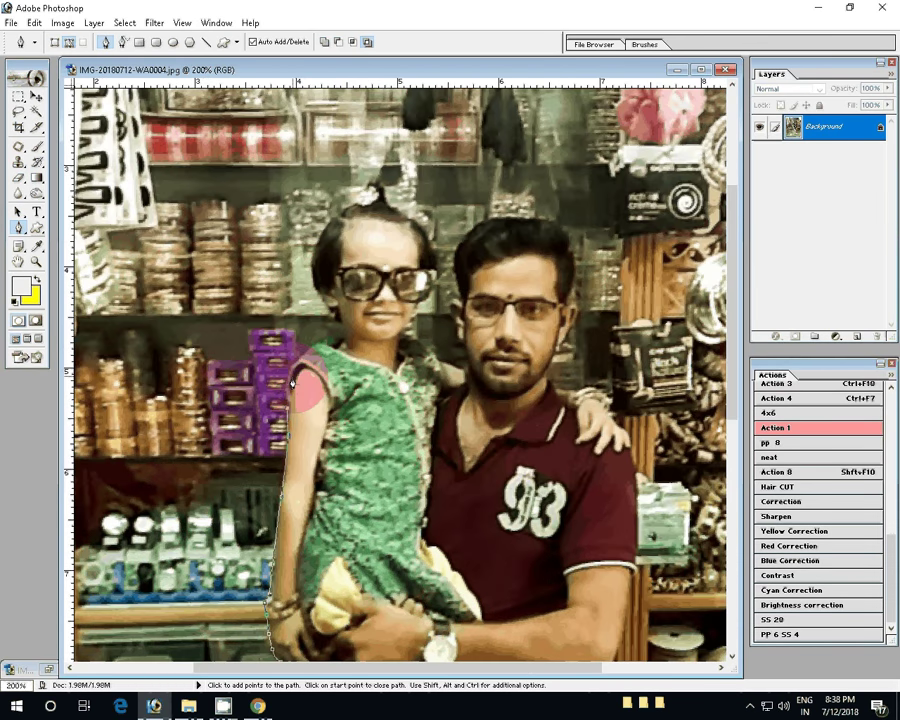
{"action": "left_click", "coordinate": [342, 334]}
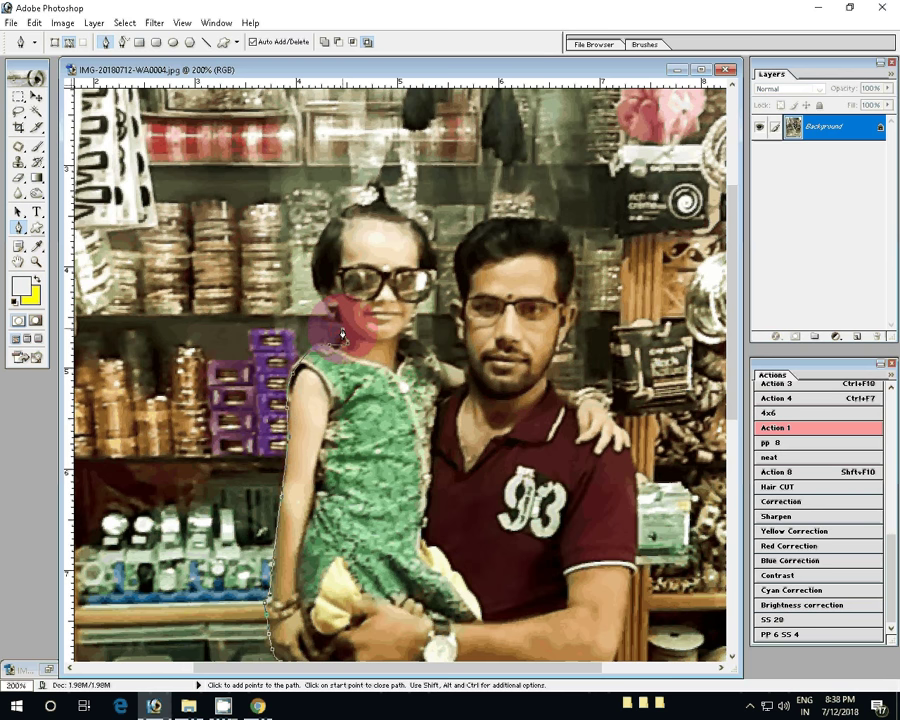
{"action": "left_click", "coordinate": [308, 243]}
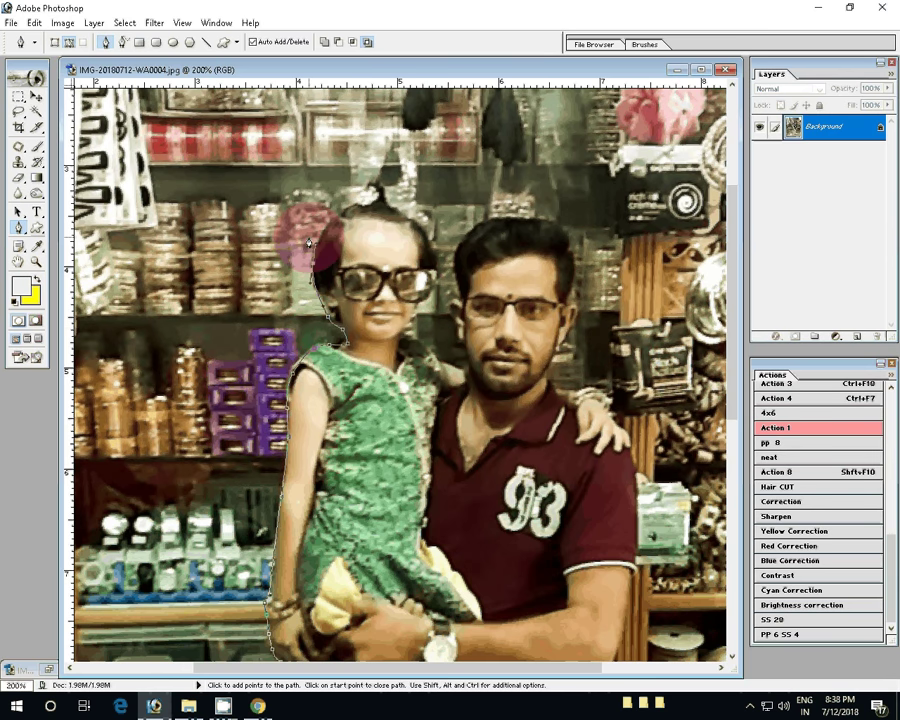
{"action": "left_click", "coordinate": [385, 181]}
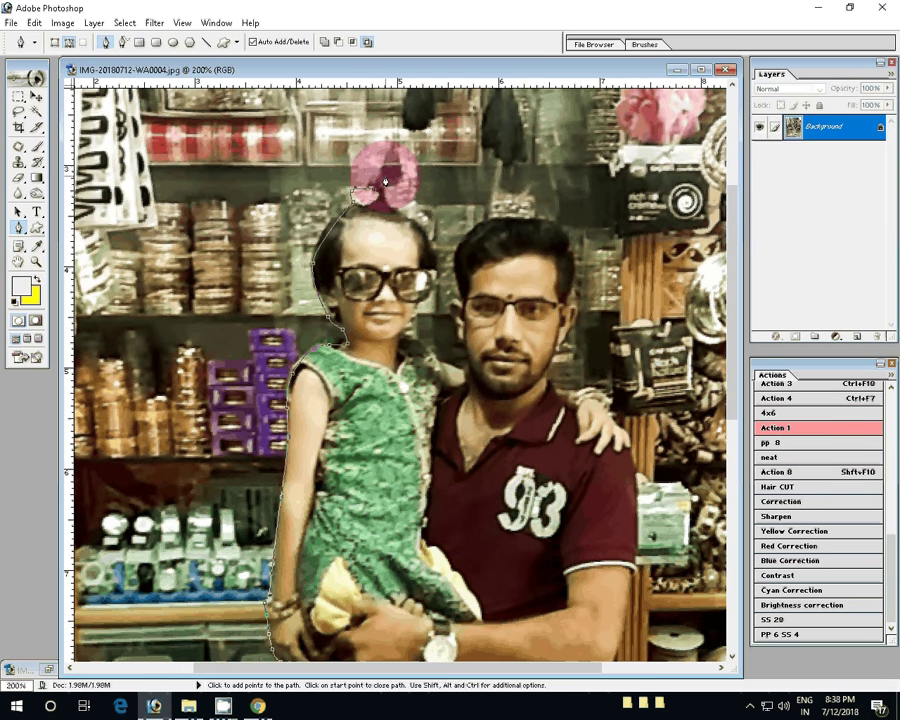
{"action": "left_click", "coordinate": [418, 279]}
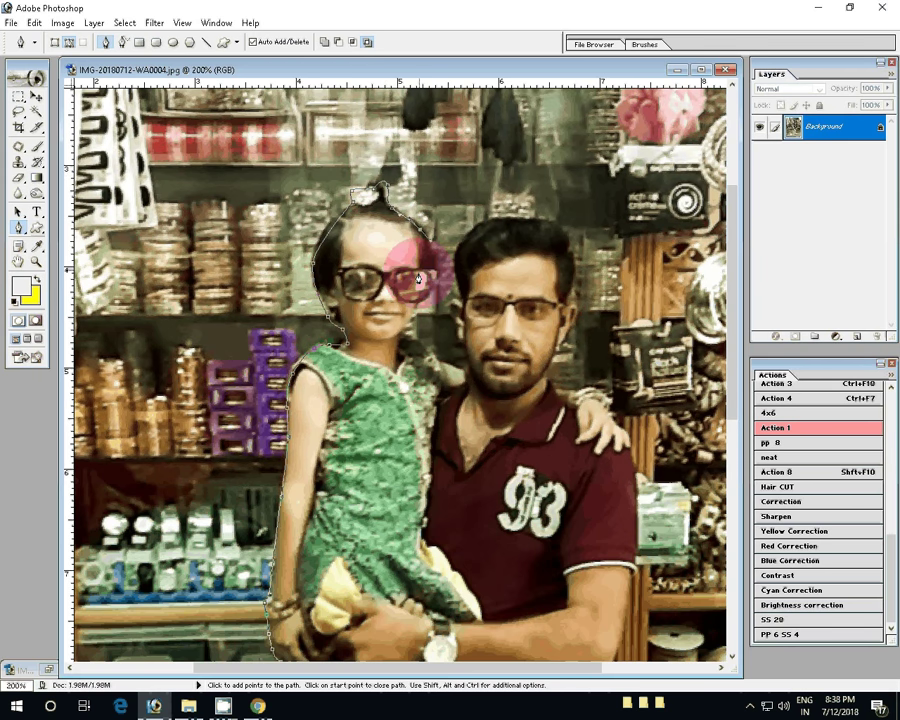
{"action": "left_click", "coordinate": [421, 247], "text": "ctrl"}
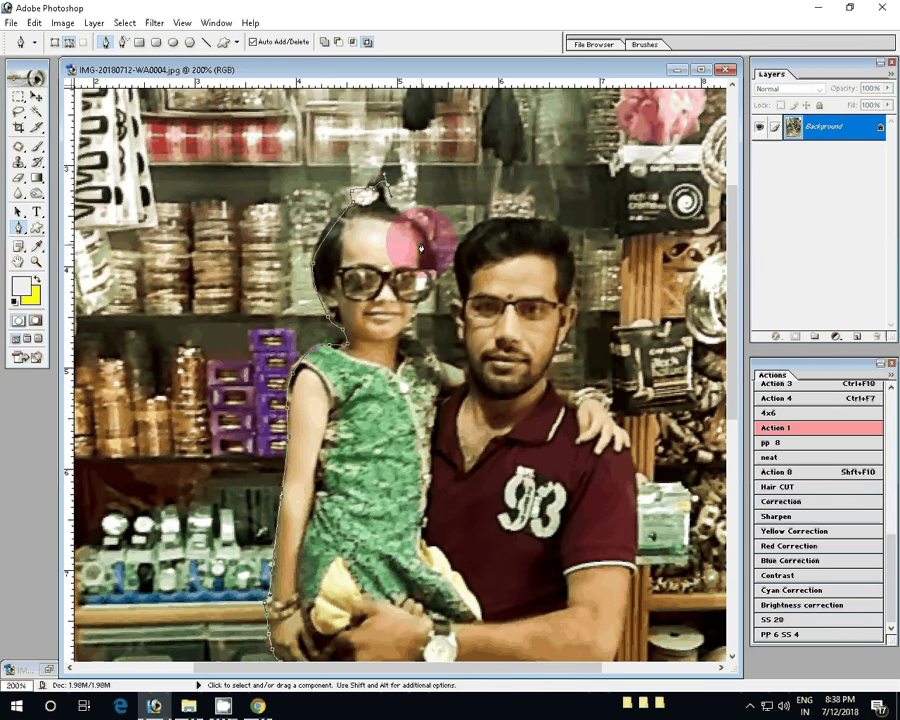
{"action": "left_click", "coordinate": [432, 297]}
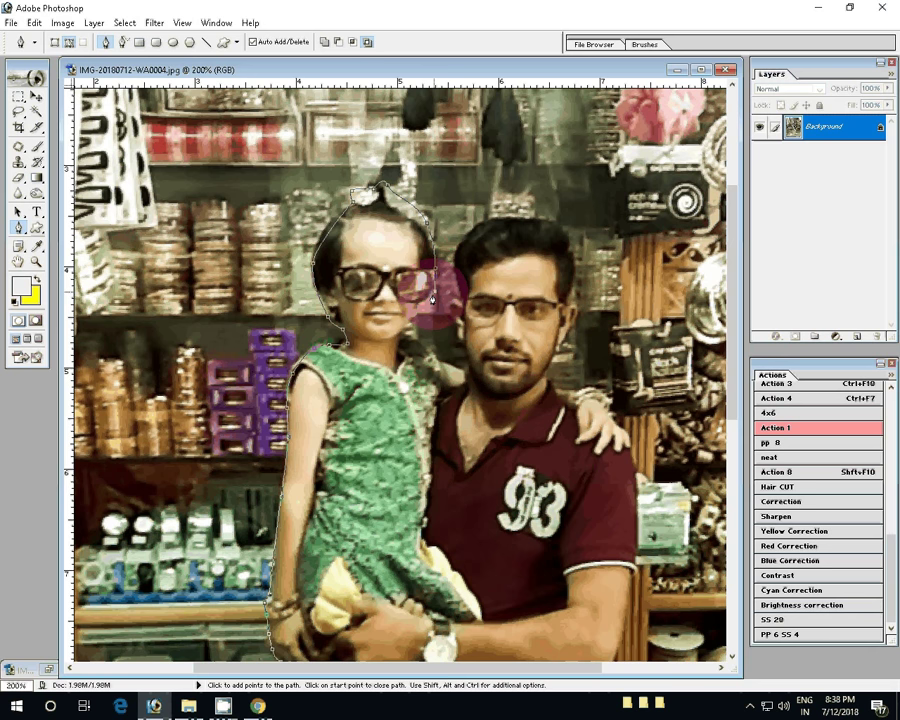
{"action": "left_click", "coordinate": [448, 366]}
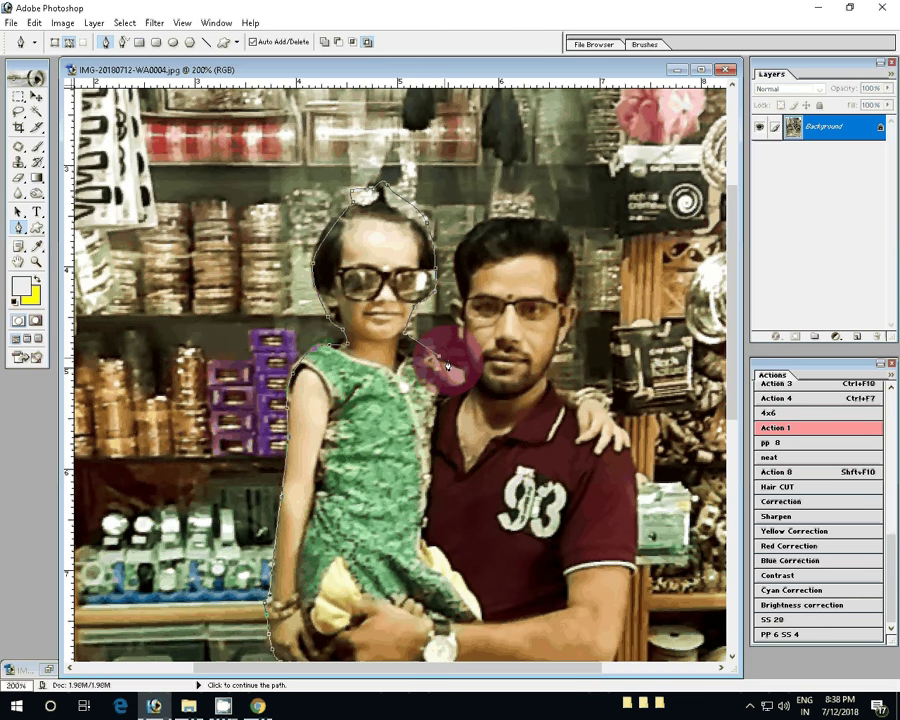
Trace over the man's head and down his shoulder and arm to the counter, curving the last segment
{"action": "left_click", "coordinate": [454, 318]}
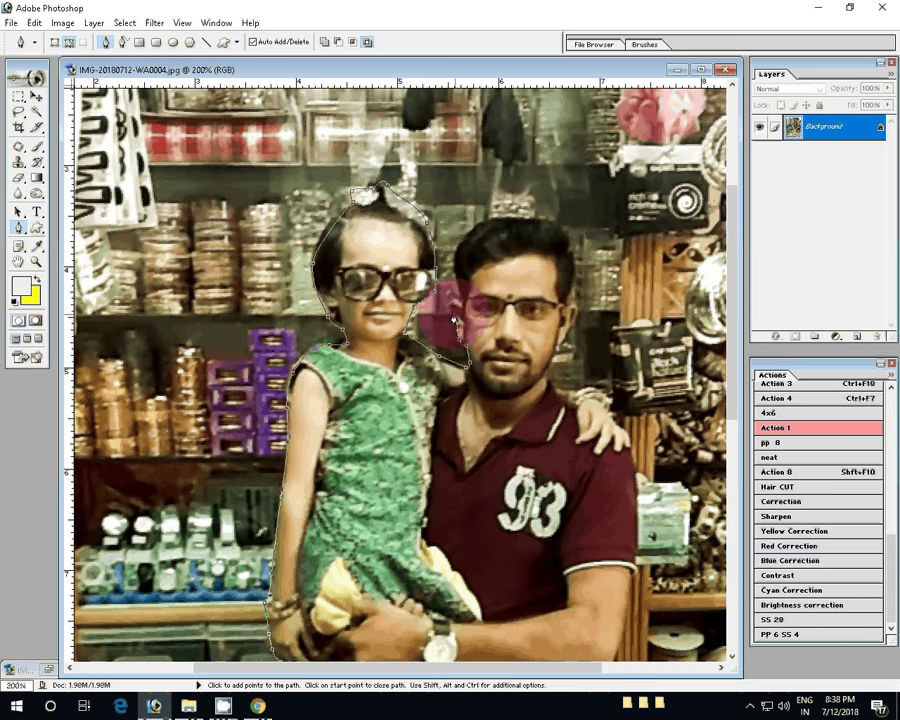
{"action": "left_click", "coordinate": [511, 215]}
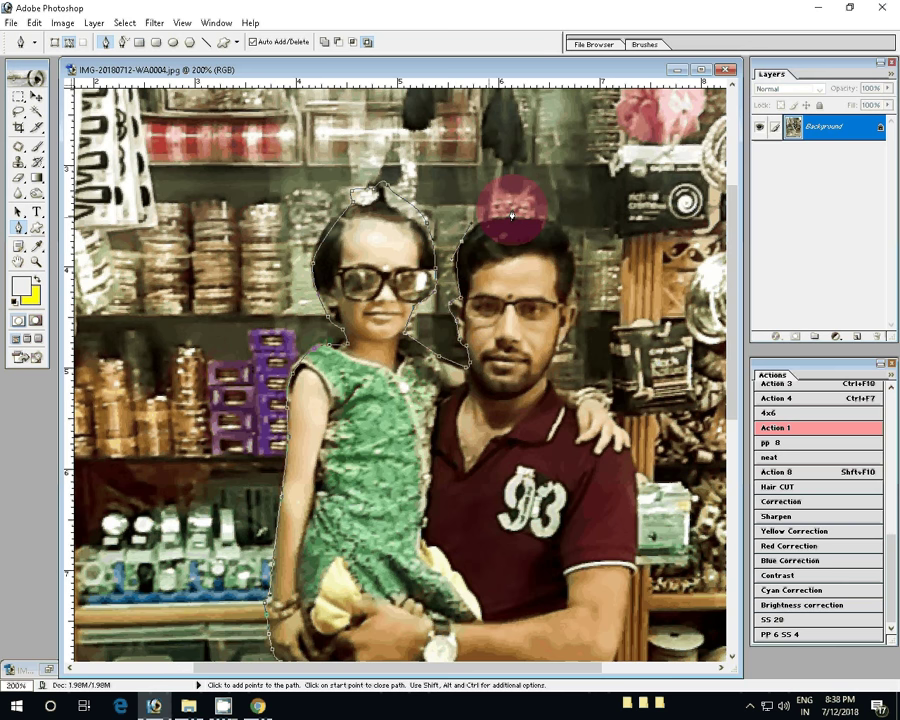
{"action": "left_click", "coordinate": [576, 293]}
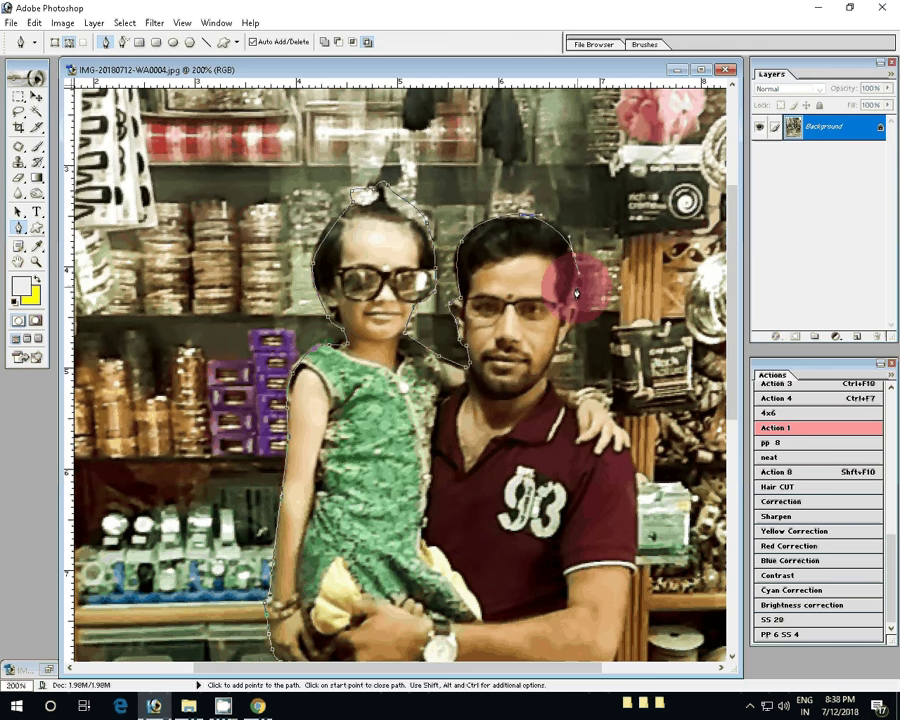
{"action": "left_click", "coordinate": [547, 373]}
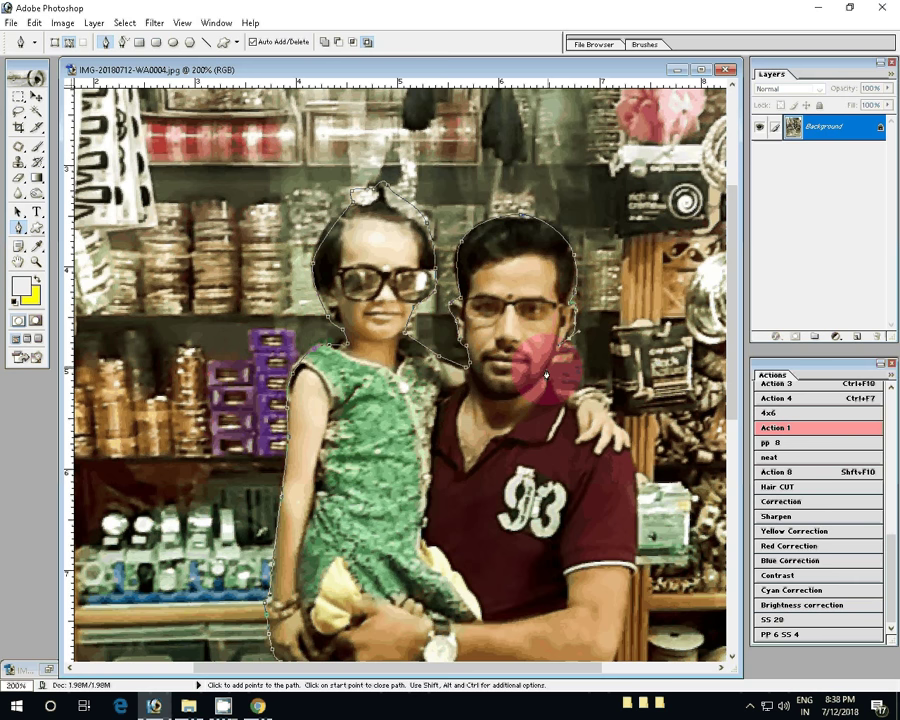
{"action": "mouse_move", "coordinate": [583, 395]}
{"action": "left_mouse_down"}
{"action": "mouse_move", "coordinate": [614, 420]}
{"action": "mouse_move", "coordinate": [494, 120]}
{"action": "left_mouse_up"}
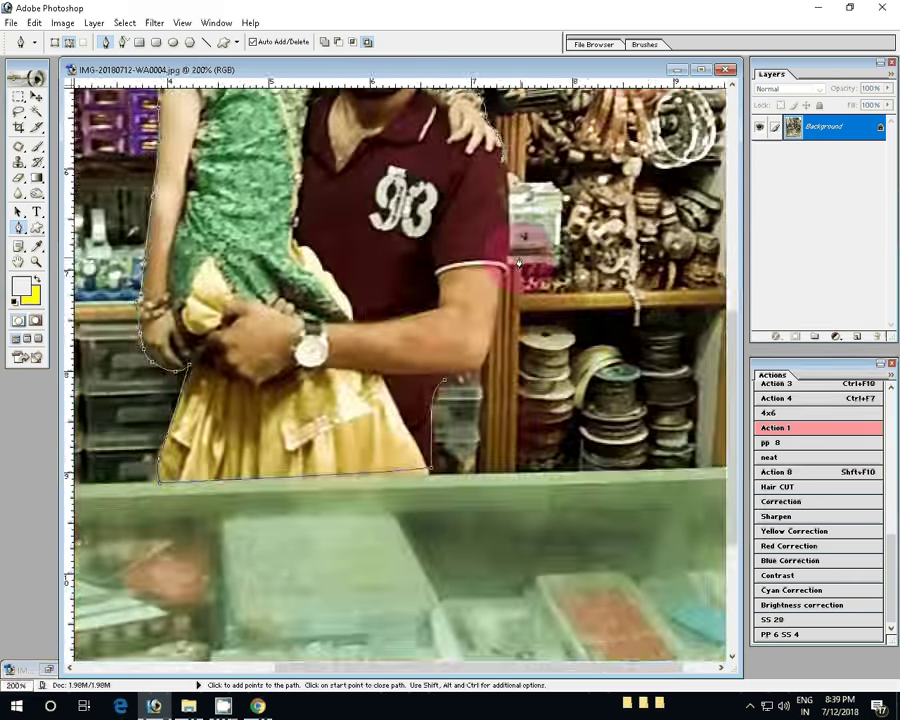
{"action": "left_click", "coordinate": [497, 306]}
{"action": "left_click", "coordinate": [456, 379]}
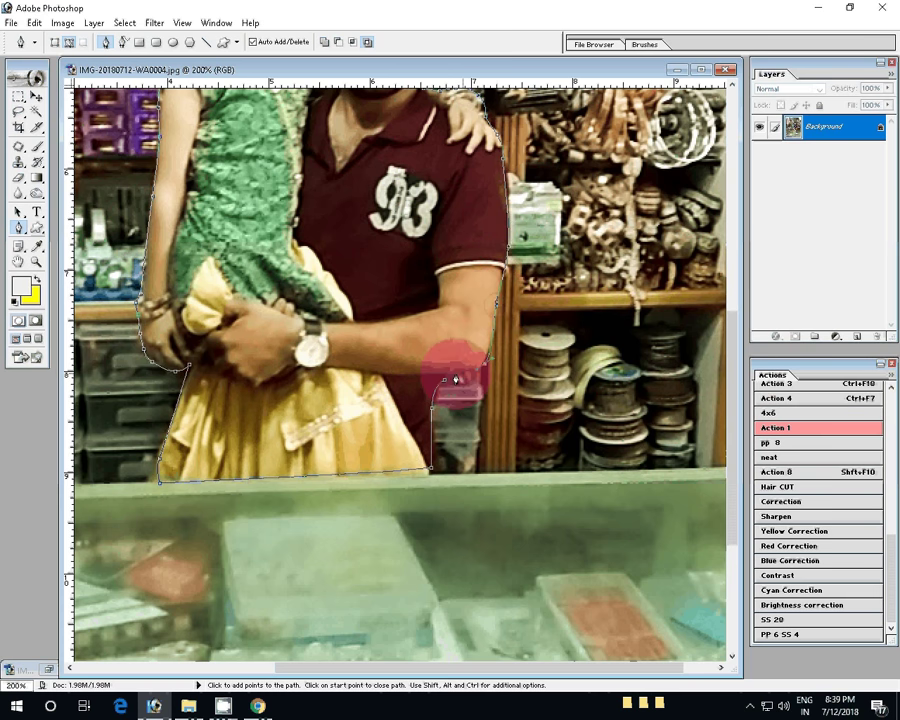
{"action": "left_click_drag", "start_coordinate": [456, 379], "coordinate": [447, 388]}
Turn the path into a selection and copy the man and girl to Layer 1, hiding Background
{"action": "right_click", "coordinate": [450, 293]}
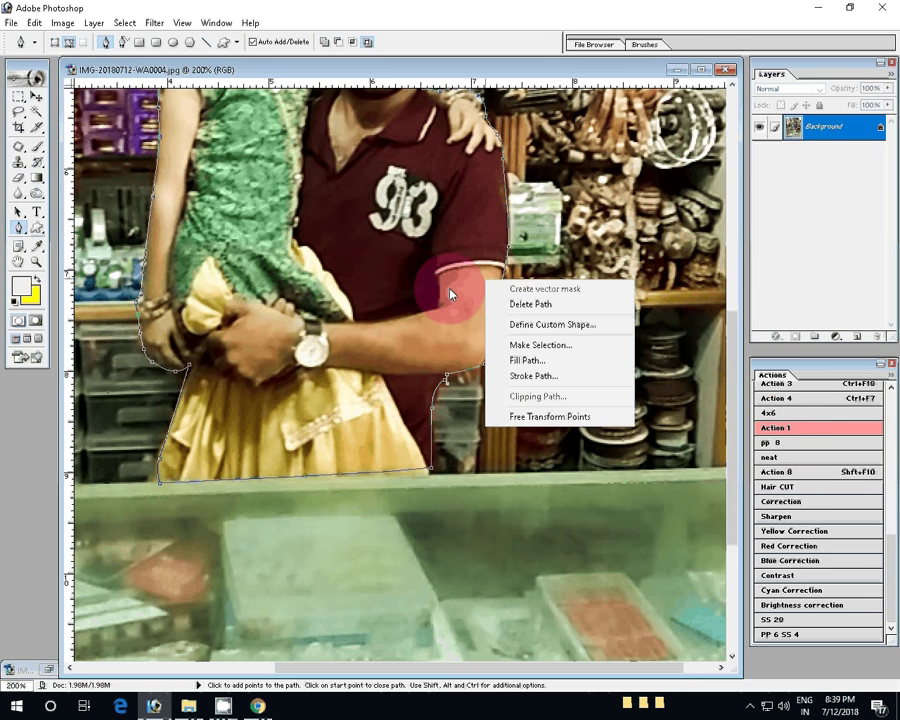
{"action": "left_click", "coordinate": [540, 344]}
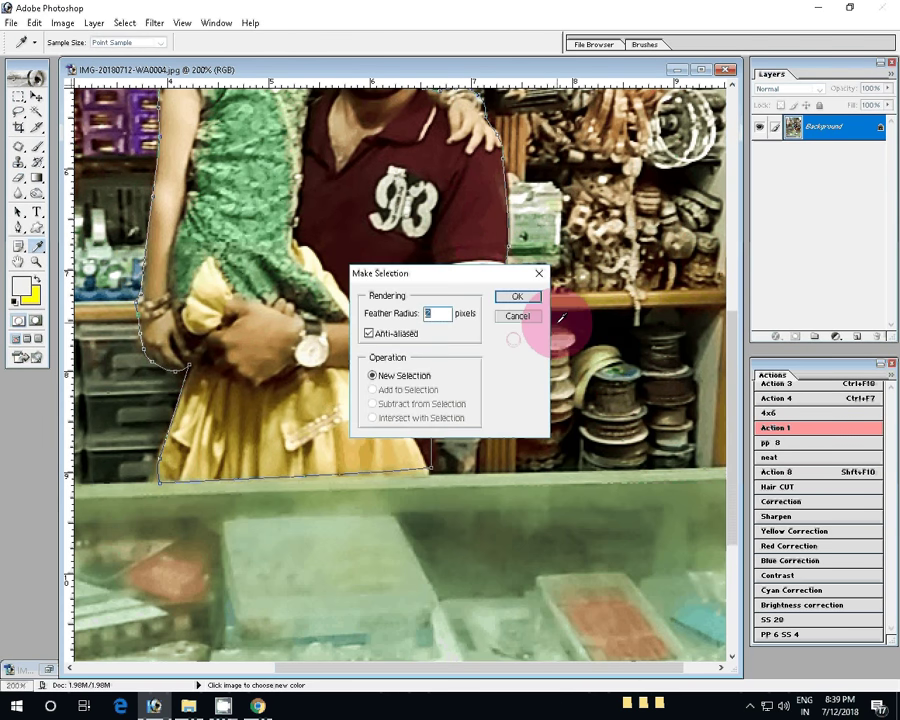
{"action": "left_click", "coordinate": [510, 295]}
{"action": "key", "text": "z"}
{"action": "right_click", "coordinate": [461, 237]}
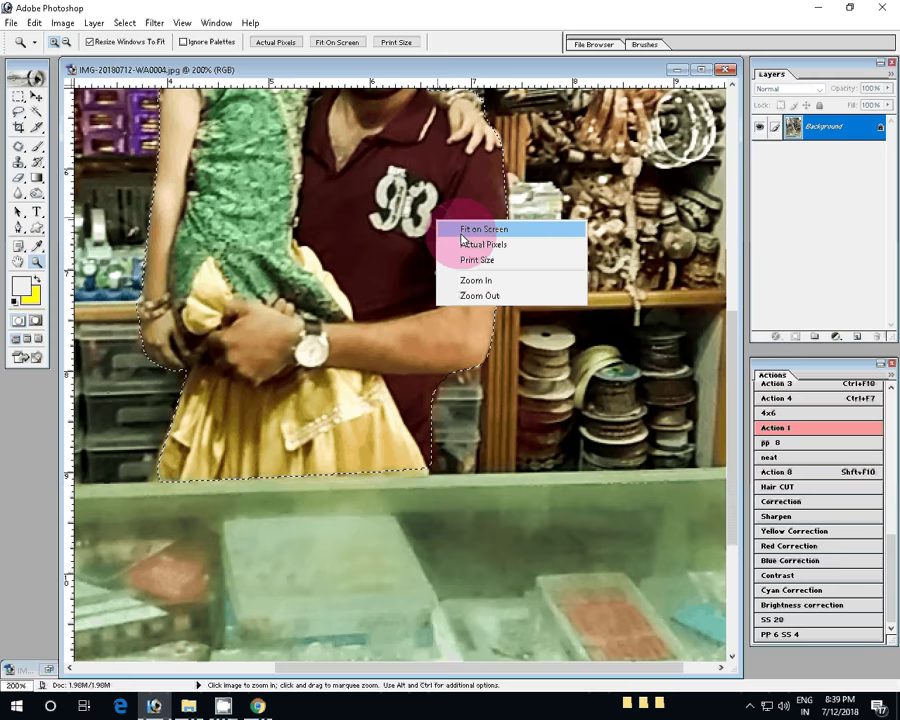
{"action": "left_click", "coordinate": [461, 231]}
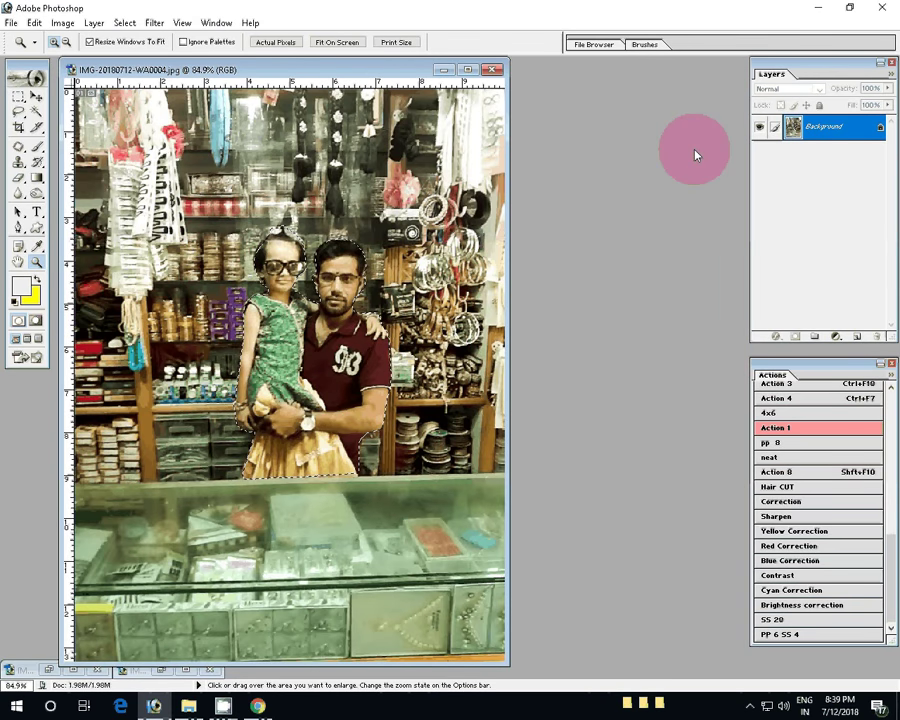
{"action": "key", "text": "ctrl+j"}
{"action": "left_click", "coordinate": [760, 152]}
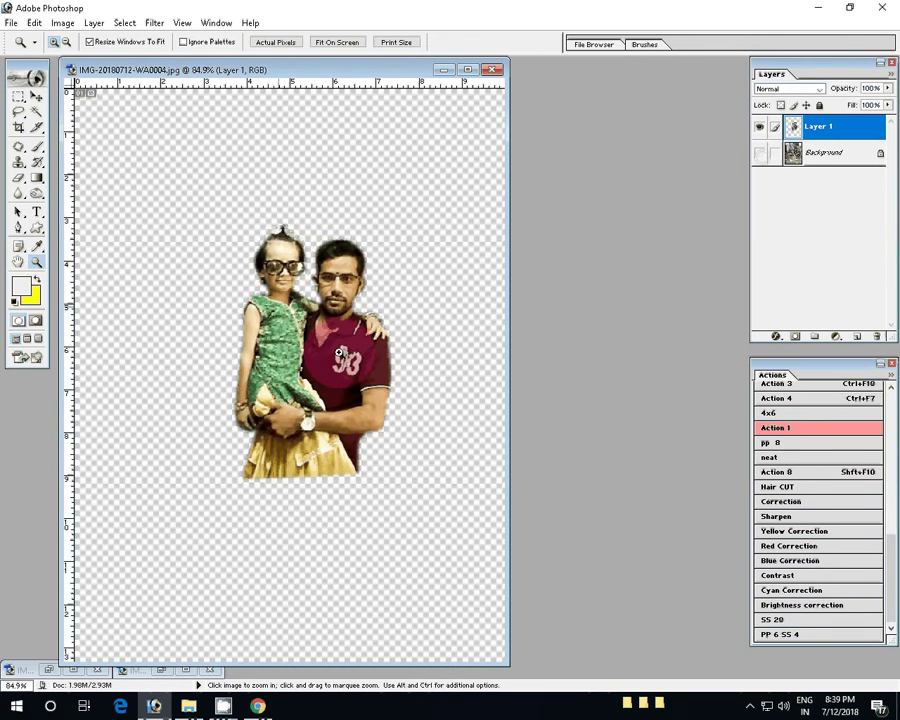
Minimize this photo and open IMG-20180712-WA0005.jpg from the photo folder
{"action": "left_click", "coordinate": [442, 70]}
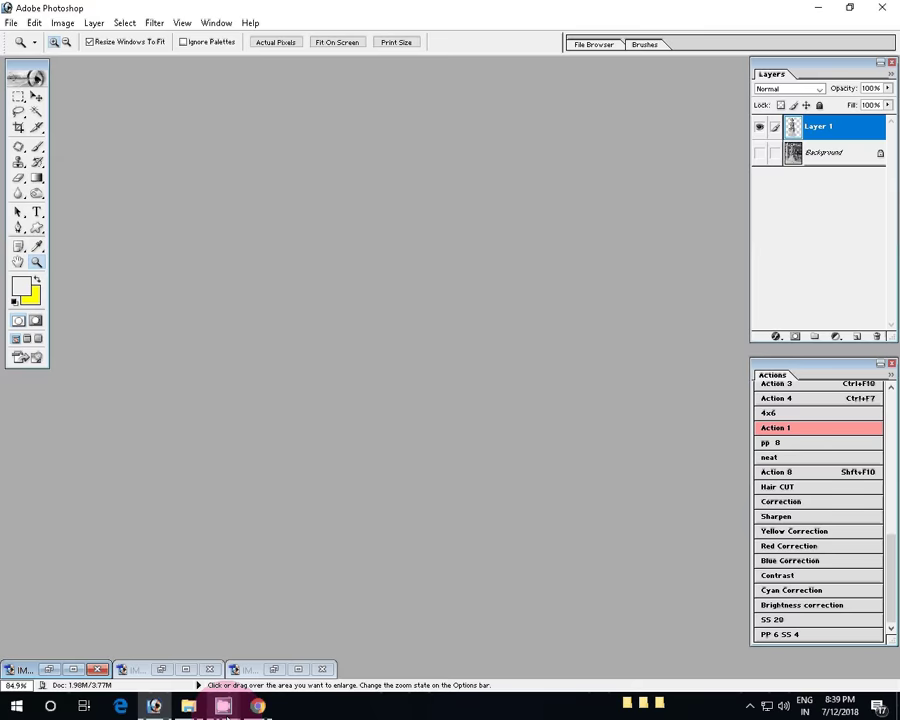
{"action": "left_click", "coordinate": [188, 706]}
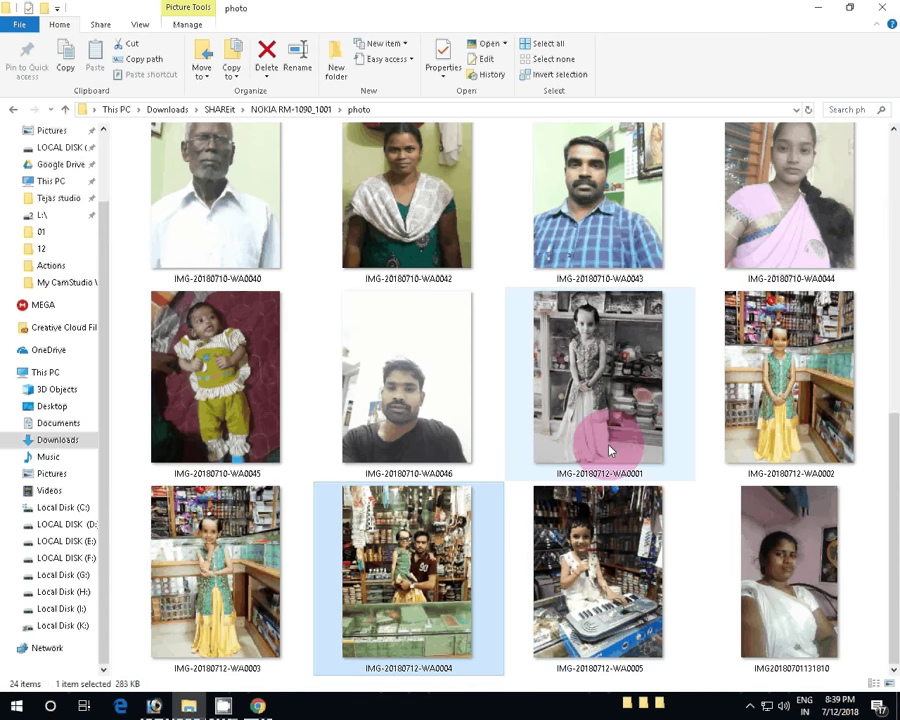
{"action": "left_click", "coordinate": [587, 572]}
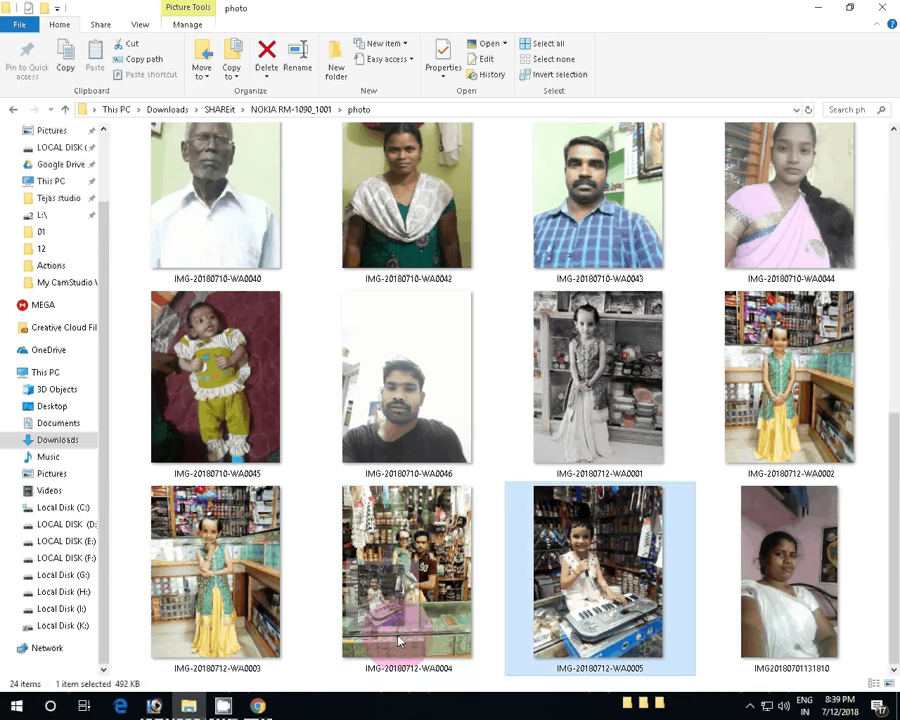
{"action": "key", "text": "Return"}
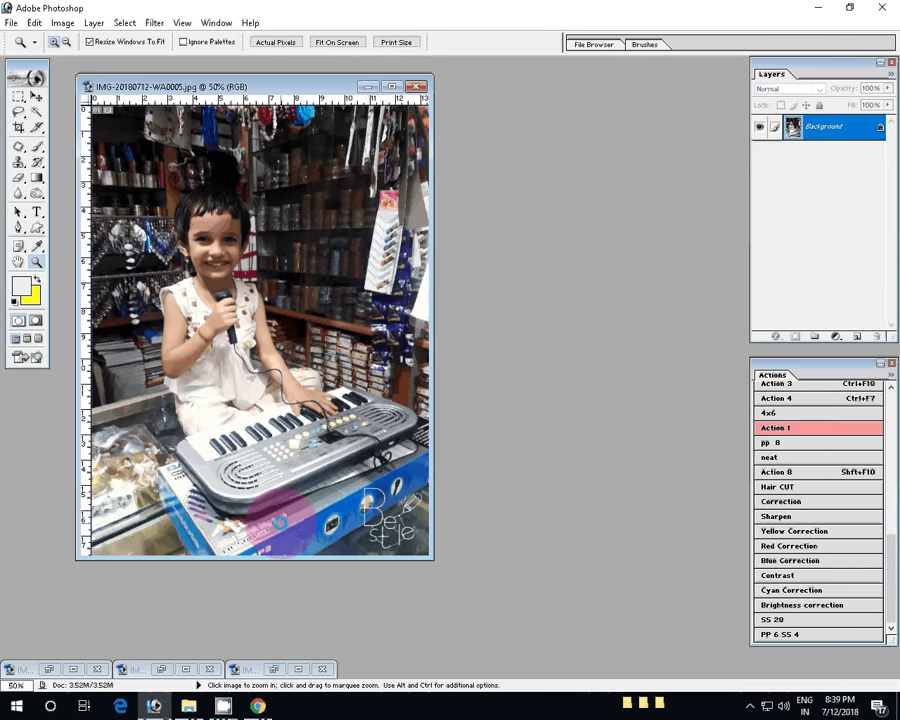
Zoom in on WA0005 and start a pen path around the girl's hair
{"action": "left_click", "coordinate": [205, 375]}
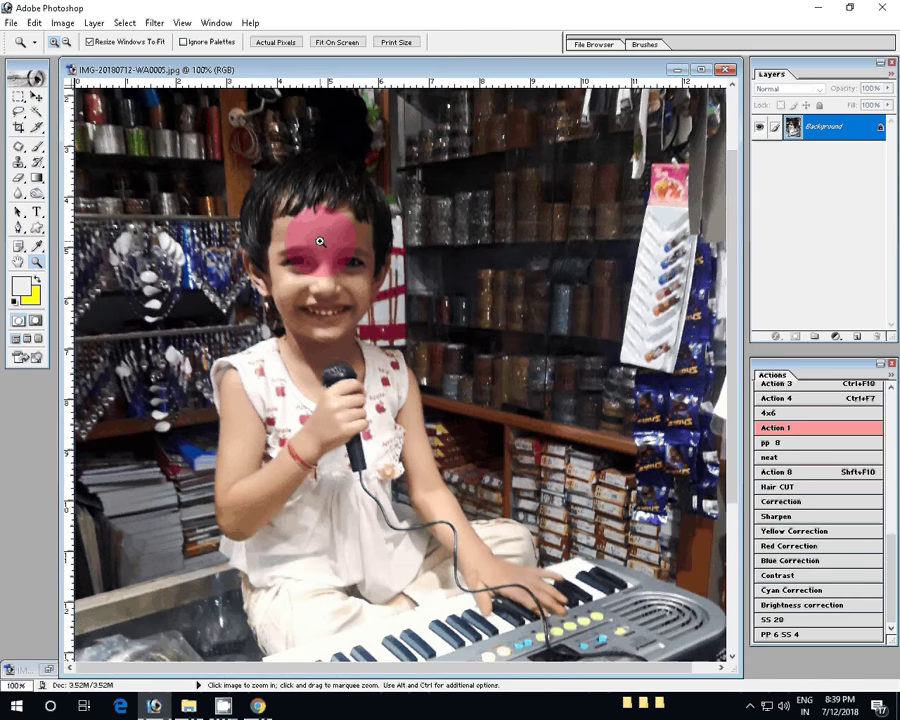
{"action": "left_click", "coordinate": [320, 241]}
{"action": "key", "text": "p"}
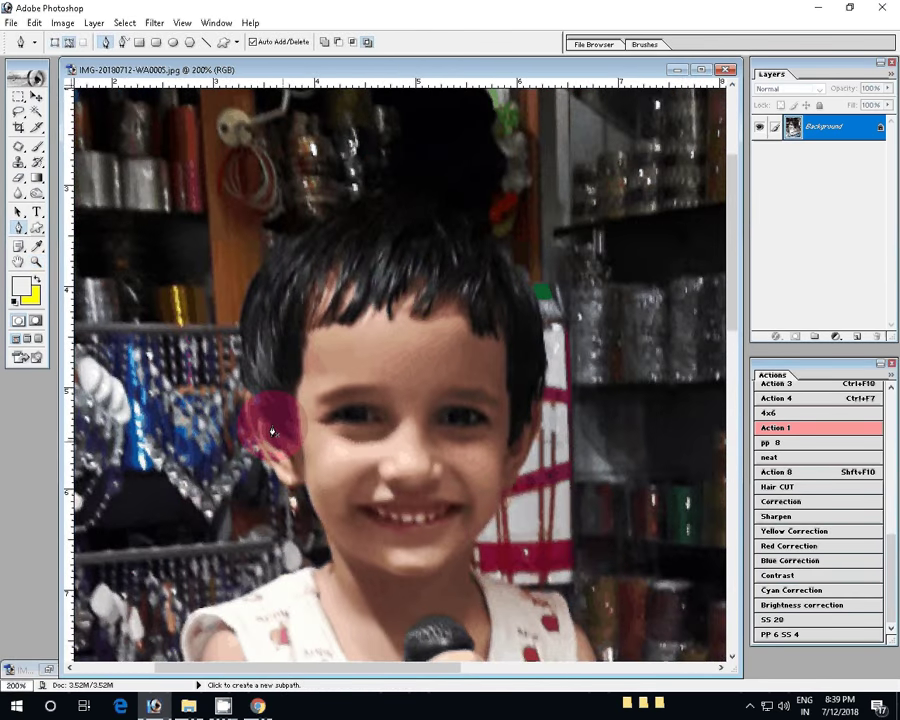
{"action": "left_click", "coordinate": [246, 389]}
{"action": "left_click", "coordinate": [255, 280]}
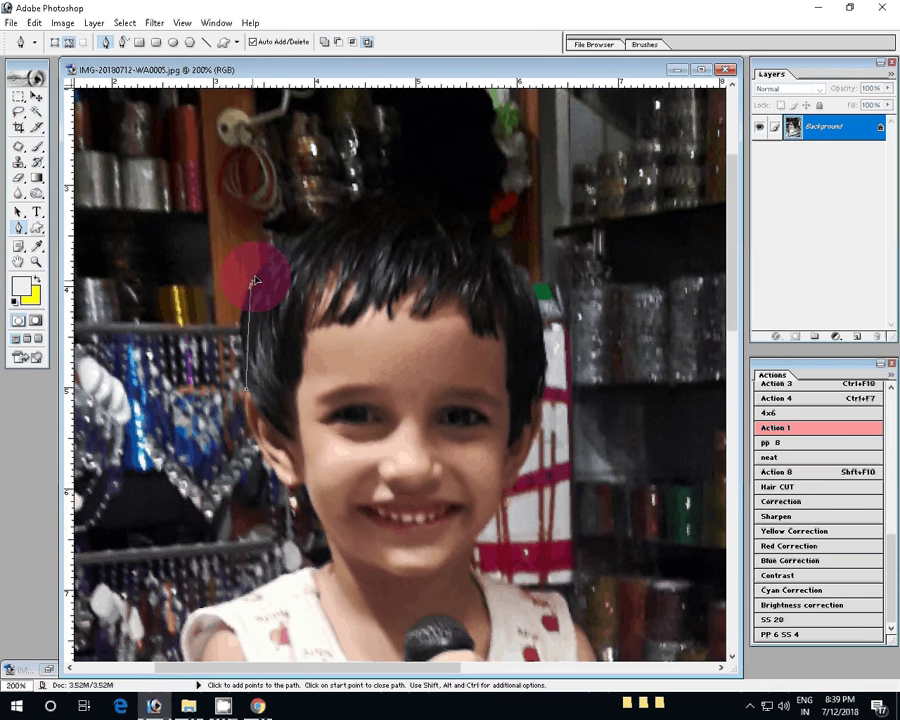
{"action": "left_click_drag", "start_coordinate": [370, 195], "coordinate": [412, 191]}
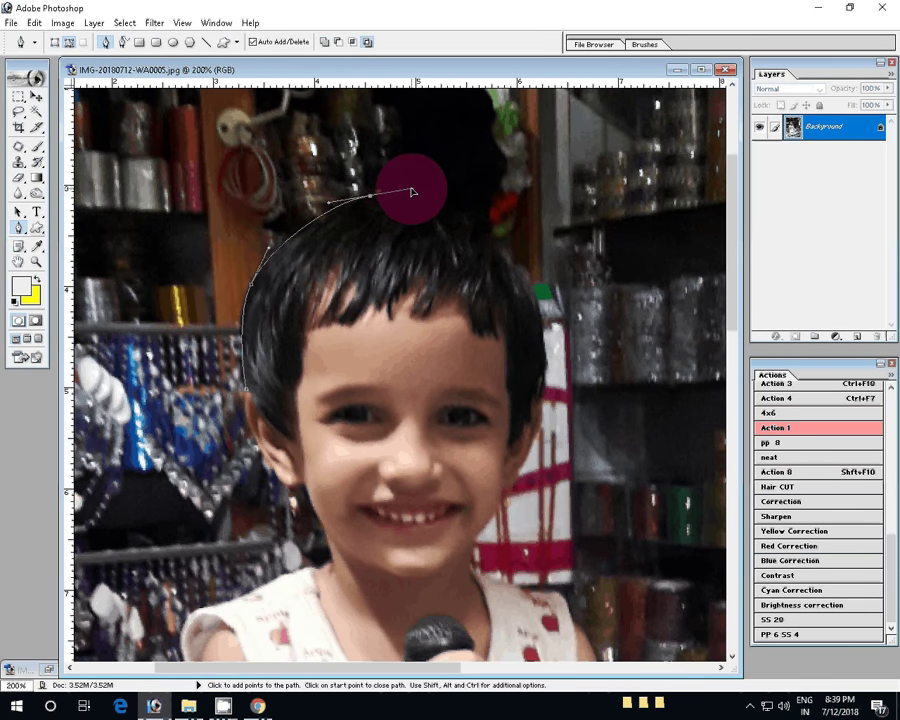
{"action": "left_click_drag", "start_coordinate": [508, 240], "coordinate": [537, 270]}
{"action": "left_click", "coordinate": [545, 388]}
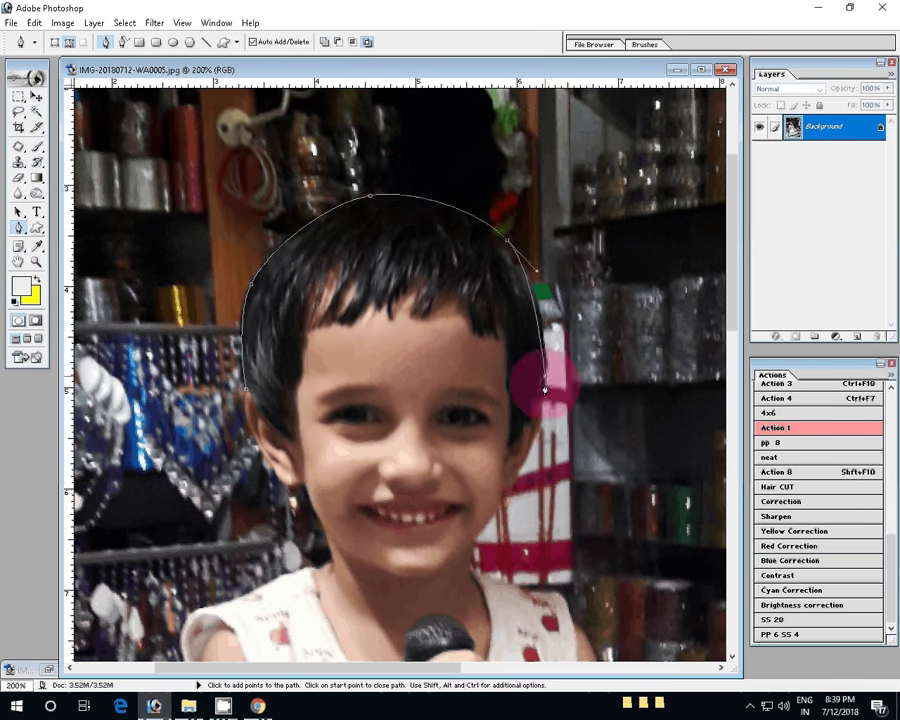
{"action": "scroll", "coordinate": [545, 388], "scroll_direction": "down", "scroll_amount": 5}
Extend the path down the cheek, neck, shoulder and arm to around the knee
{"action": "left_click", "coordinate": [434, 222]}
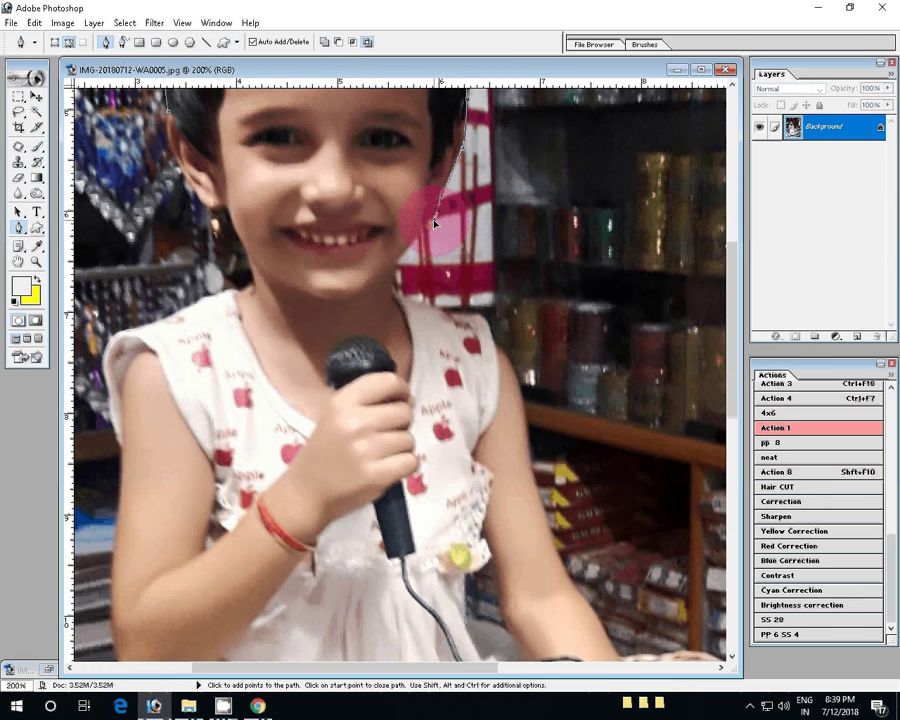
{"action": "left_click", "coordinate": [430, 229]}
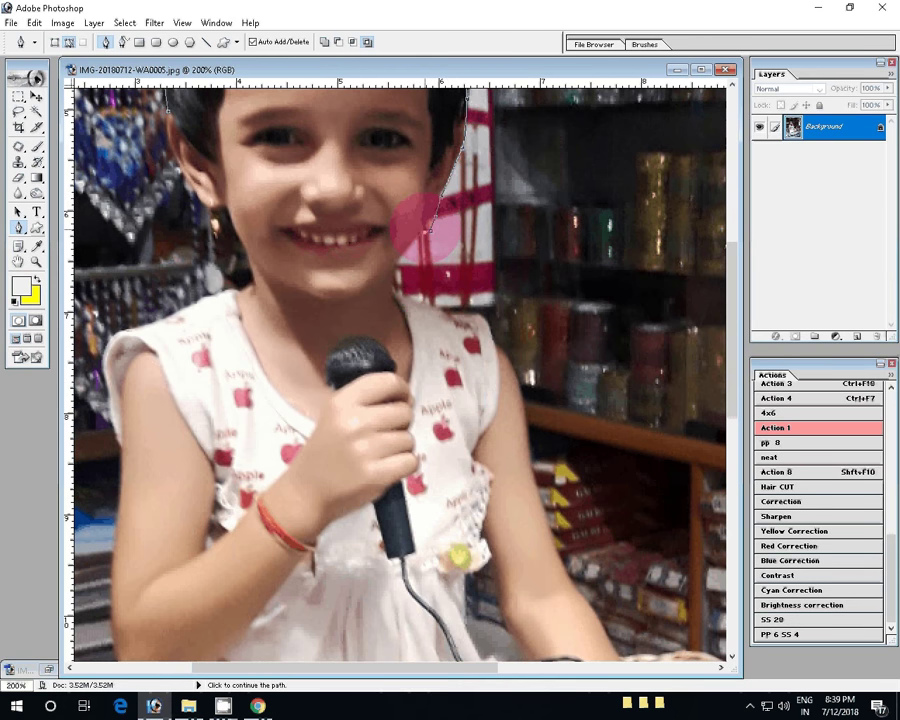
{"action": "left_click", "coordinate": [400, 260]}
{"action": "left_click", "coordinate": [408, 310]}
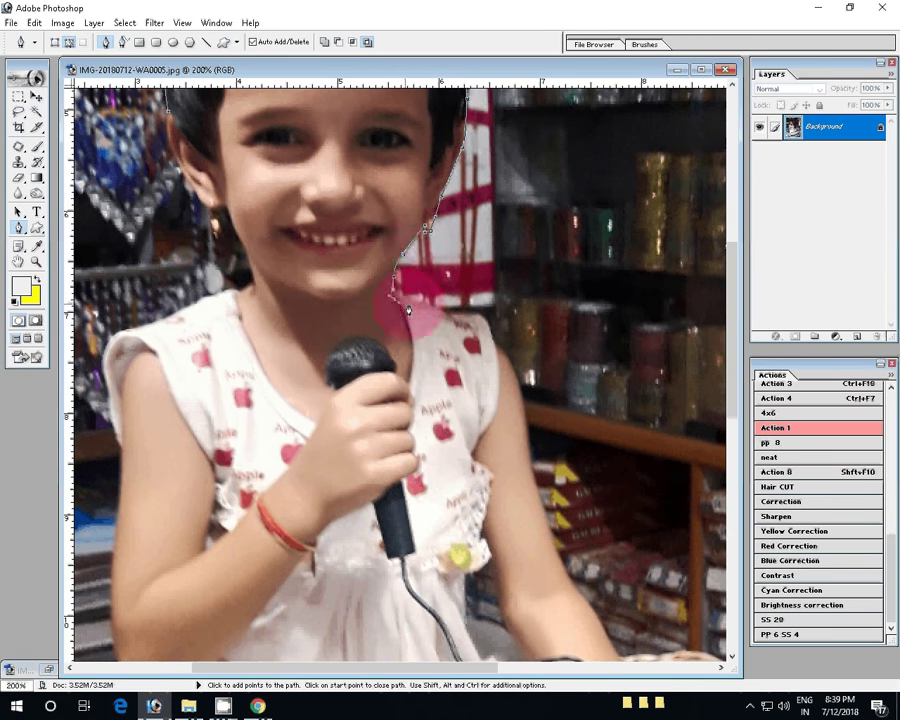
{"action": "left_click", "coordinate": [445, 308]}
{"action": "left_click", "coordinate": [487, 334]}
{"action": "left_click_drag", "start_coordinate": [487, 334], "coordinate": [340, 192]}
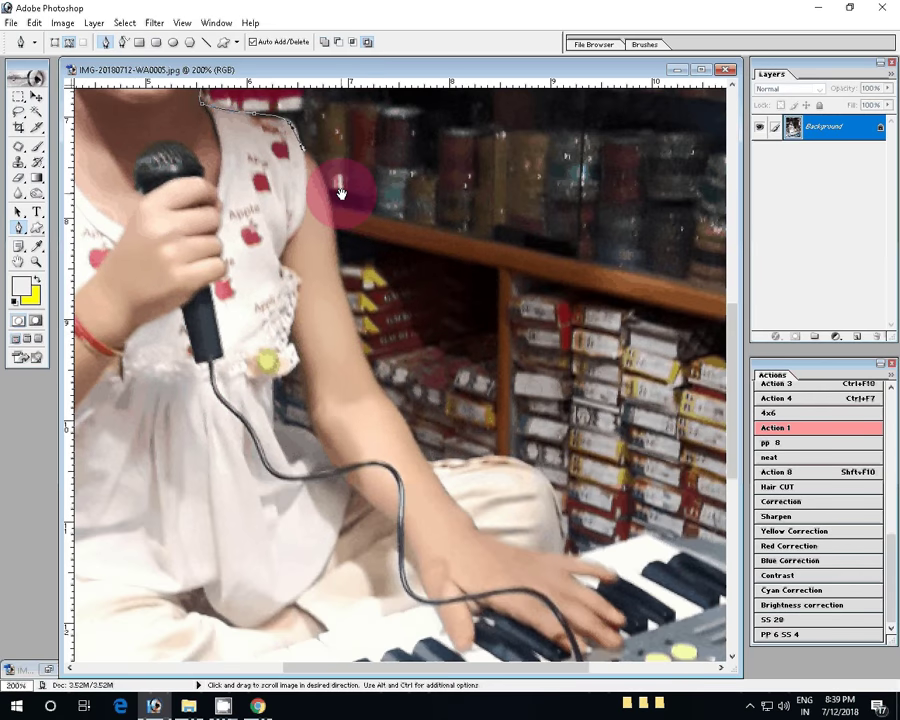
{"action": "left_click", "coordinate": [332, 209]}
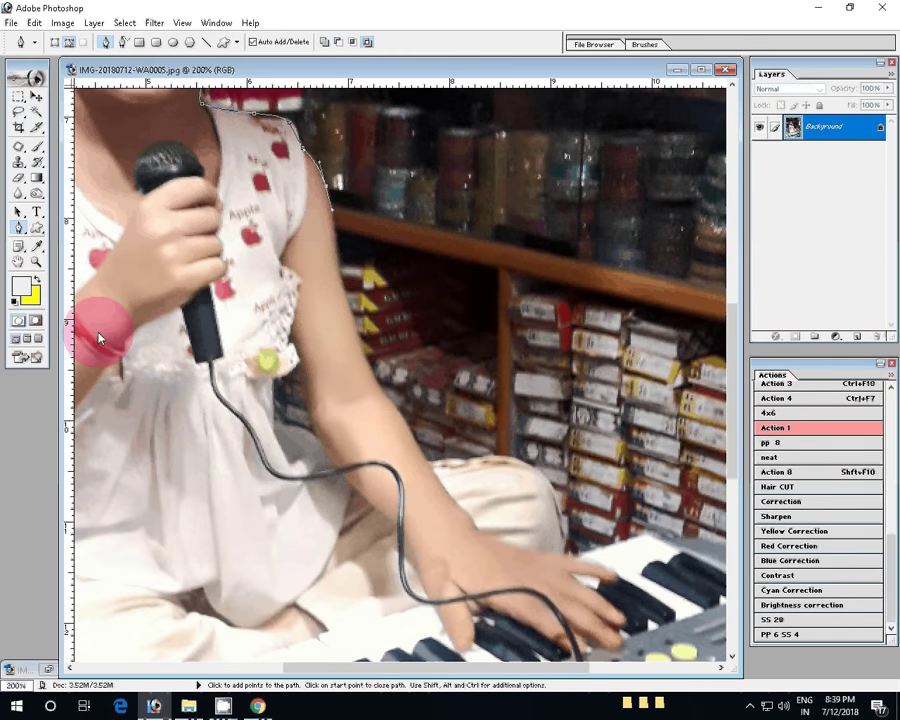
{"action": "left_click", "coordinate": [343, 272]}
{"action": "left_click", "coordinate": [384, 405]}
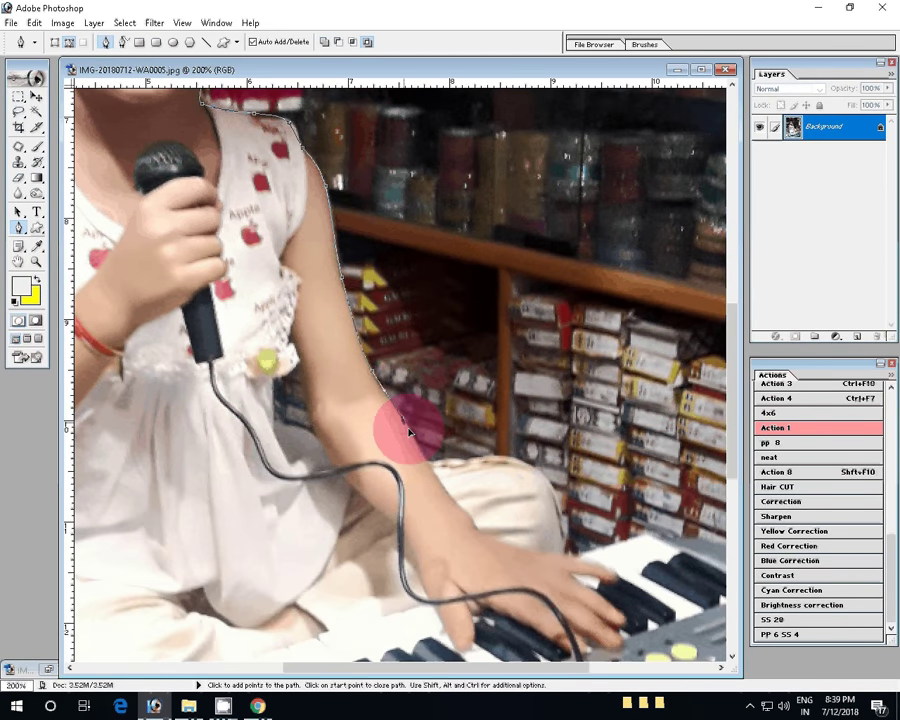
{"action": "left_click", "coordinate": [430, 463]}
{"action": "left_click", "coordinate": [517, 461]}
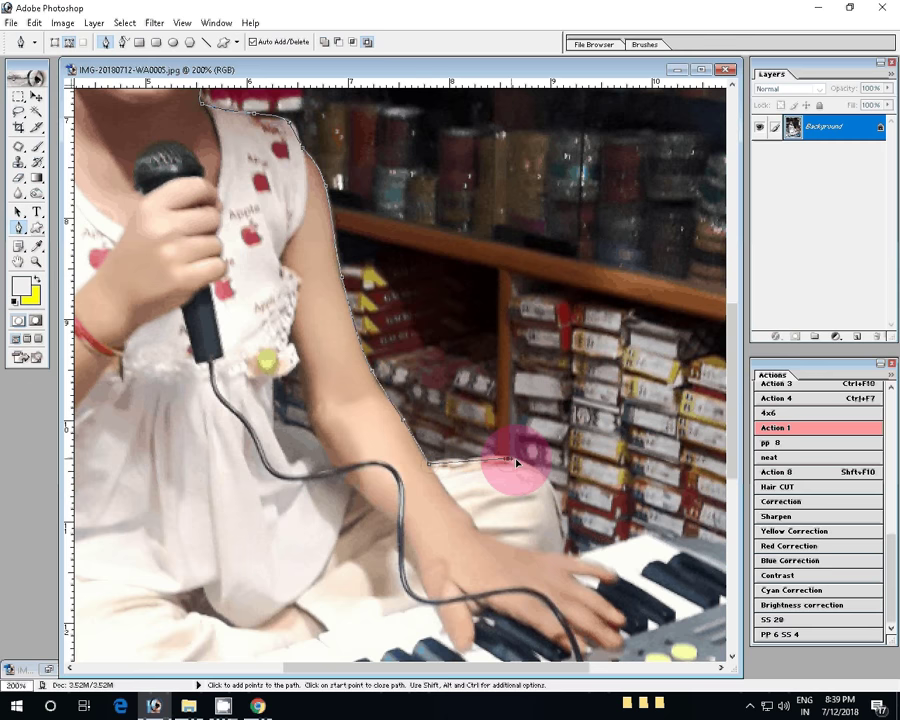
{"action": "mouse_move", "coordinate": [562, 522]}
{"action": "left_mouse_down"}
{"action": "mouse_move", "coordinate": [600, 548]}
{"action": "mouse_move", "coordinate": [388, 258]}
{"action": "left_mouse_up"}
Trace the path around the keyboard's top, right end and lower edge, then back up
{"action": "left_click", "coordinate": [567, 302]}
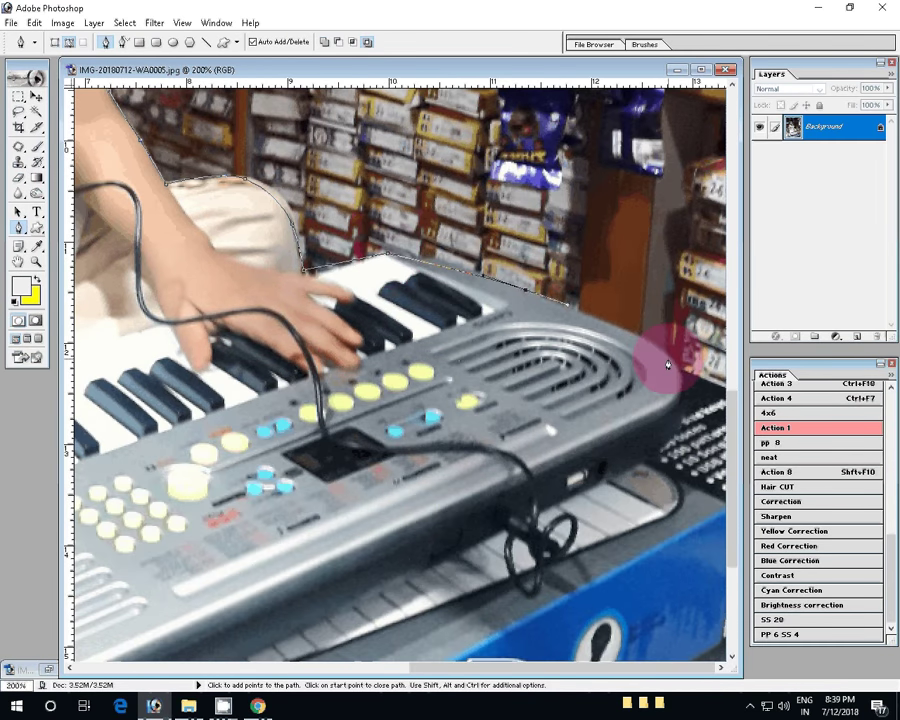
{"action": "left_click", "coordinate": [668, 364]}
{"action": "mouse_move", "coordinate": [640, 449]}
{"action": "left_mouse_down"}
{"action": "mouse_move", "coordinate": [604, 461]}
{"action": "mouse_move", "coordinate": [653, 217]}
{"action": "left_mouse_up"}
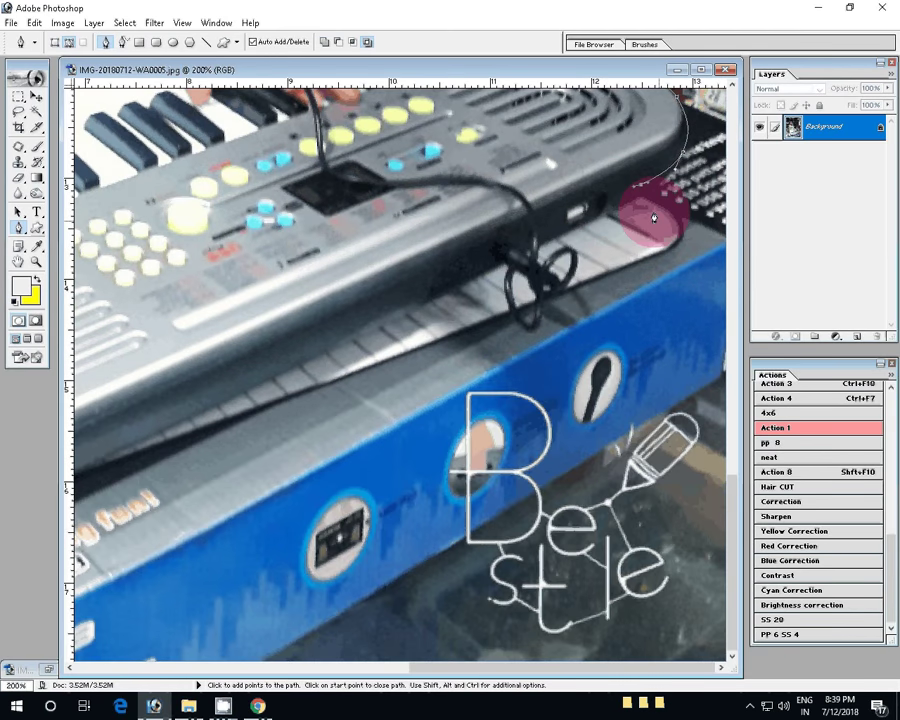
{"action": "left_click", "coordinate": [677, 238]}
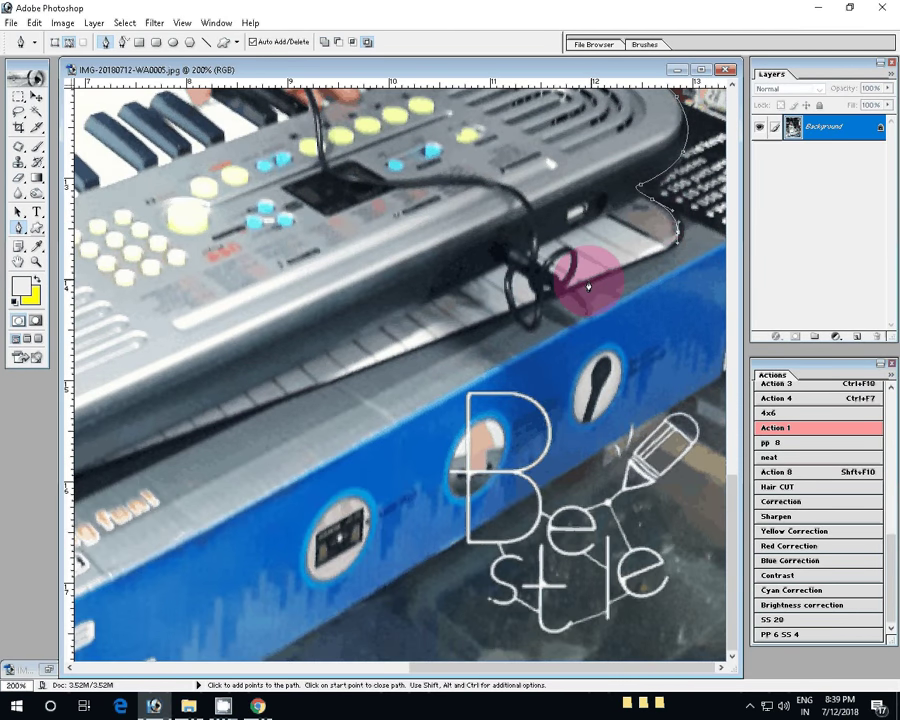
{"action": "left_click_drag", "start_coordinate": [125, 536], "coordinate": [440, 541]}
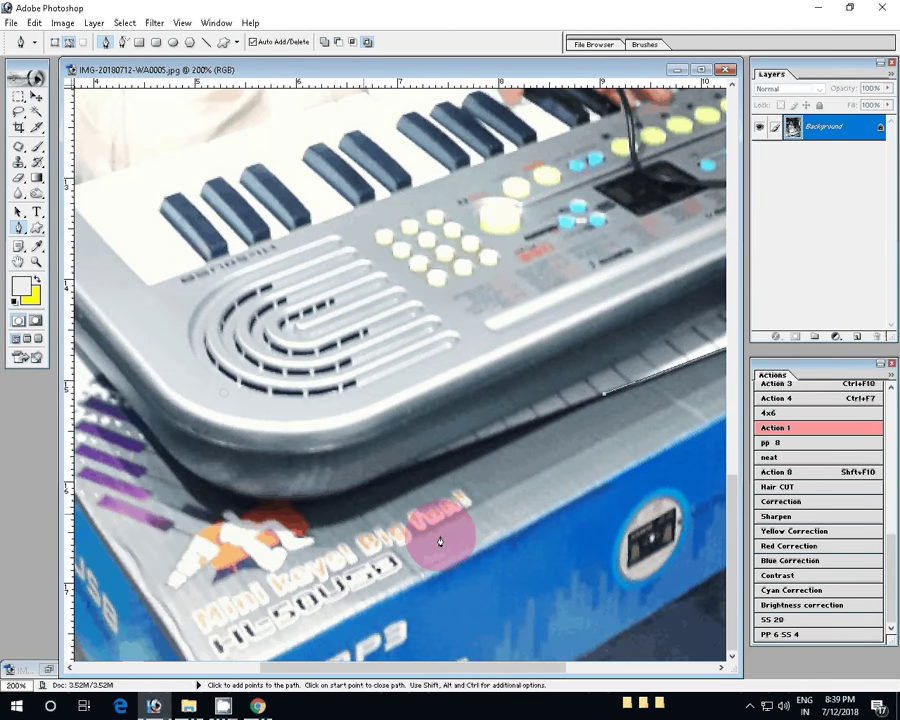
{"action": "mouse_move", "coordinate": [205, 480]}
{"action": "left_mouse_down"}
{"action": "mouse_move", "coordinate": [172, 460]}
{"action": "mouse_move", "coordinate": [475, 575]}
{"action": "left_mouse_up"}
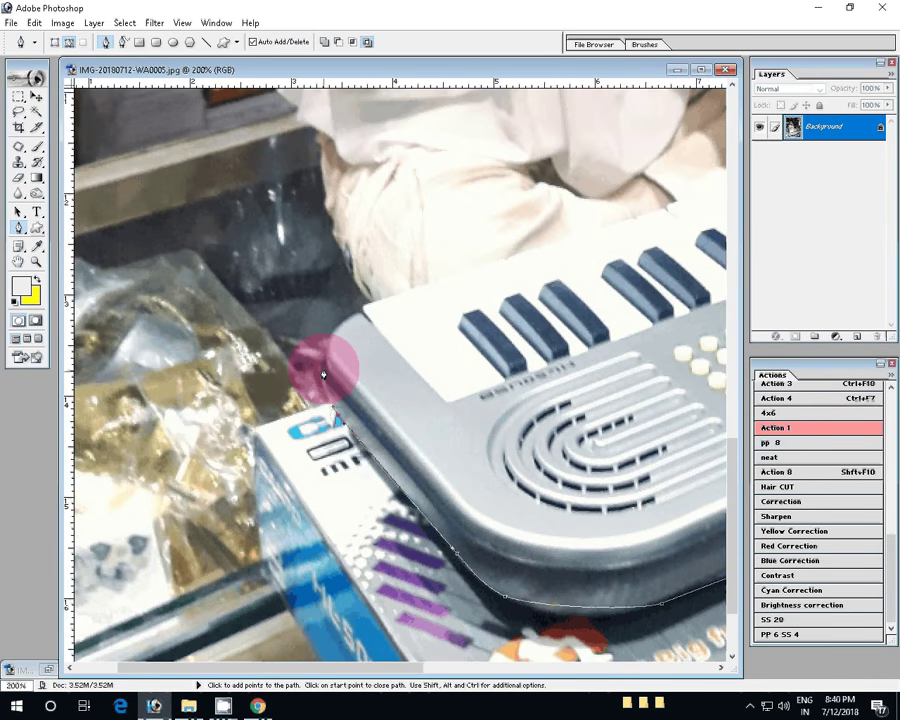
{"action": "mouse_move", "coordinate": [323, 374]}
{"action": "left_mouse_down"}
{"action": "mouse_move", "coordinate": [358, 467]}
{"action": "mouse_move", "coordinate": [329, 542]}
{"action": "left_mouse_up"}
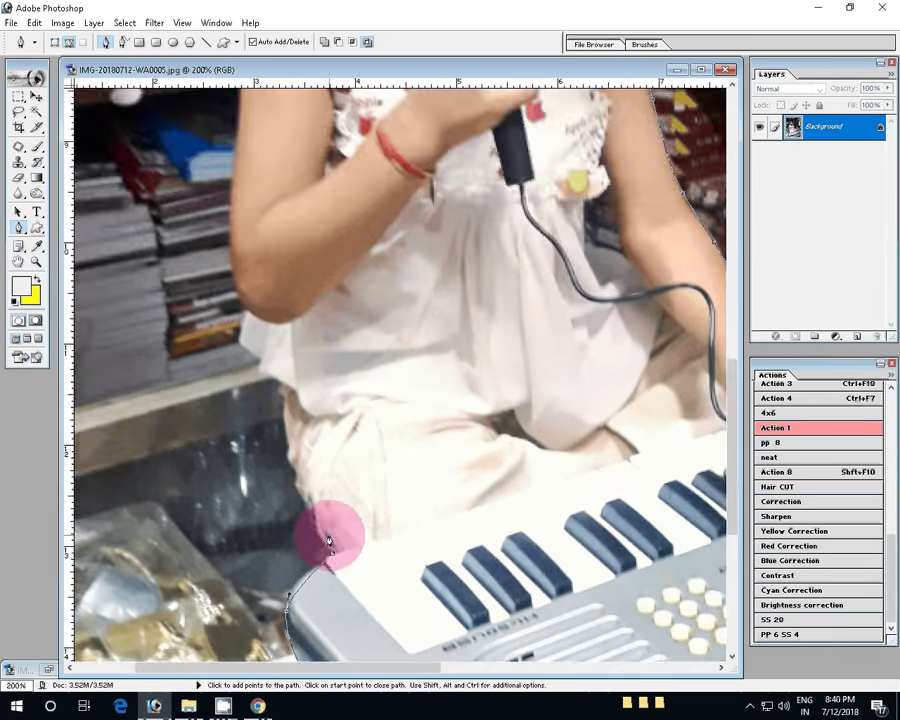
{"action": "left_click", "coordinate": [300, 458]}
{"action": "left_click", "coordinate": [285, 383]}
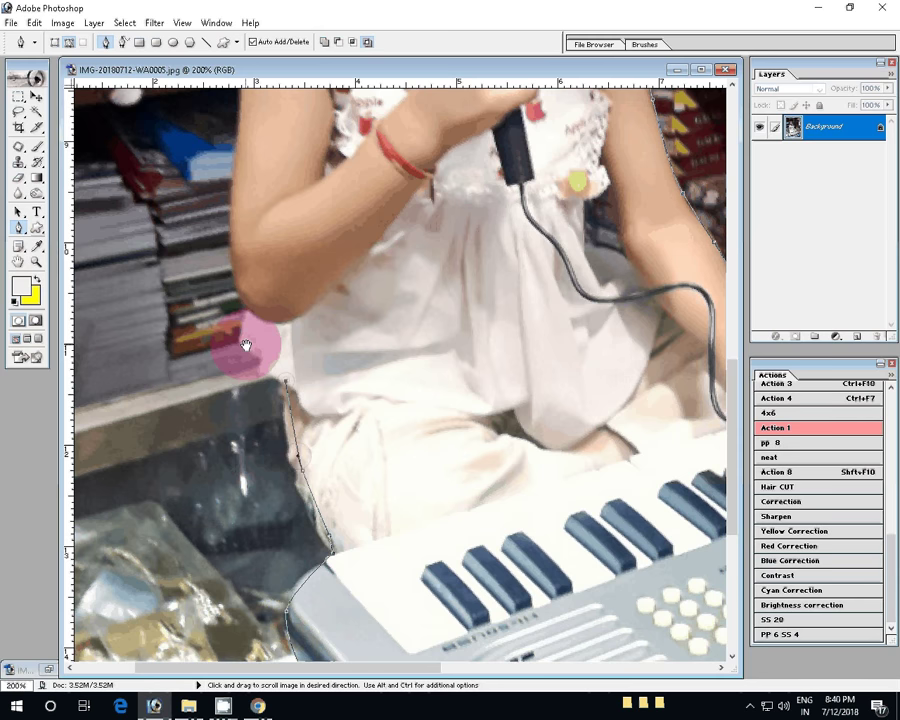
Continue the path up the other arm and along the top of the shoulder
{"action": "left_click_drag", "start_coordinate": [245, 345], "coordinate": [318, 567]}
{"action": "left_click", "coordinate": [313, 569]}
{"action": "left_click", "coordinate": [318, 538]}
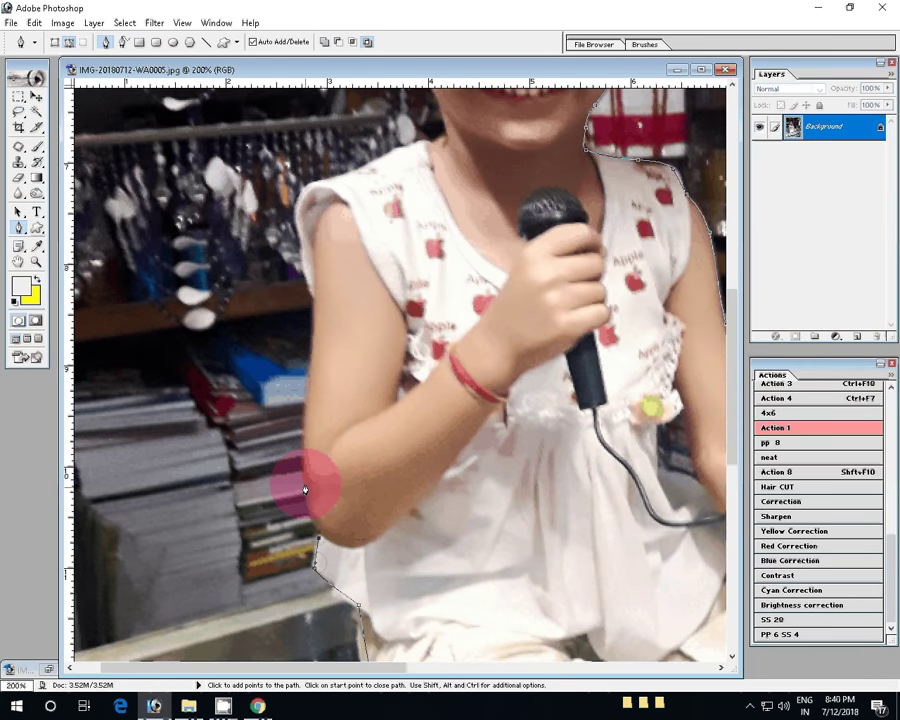
{"action": "left_click", "coordinate": [305, 489]}
{"action": "left_click", "coordinate": [314, 305]}
{"action": "left_click", "coordinate": [320, 272]}
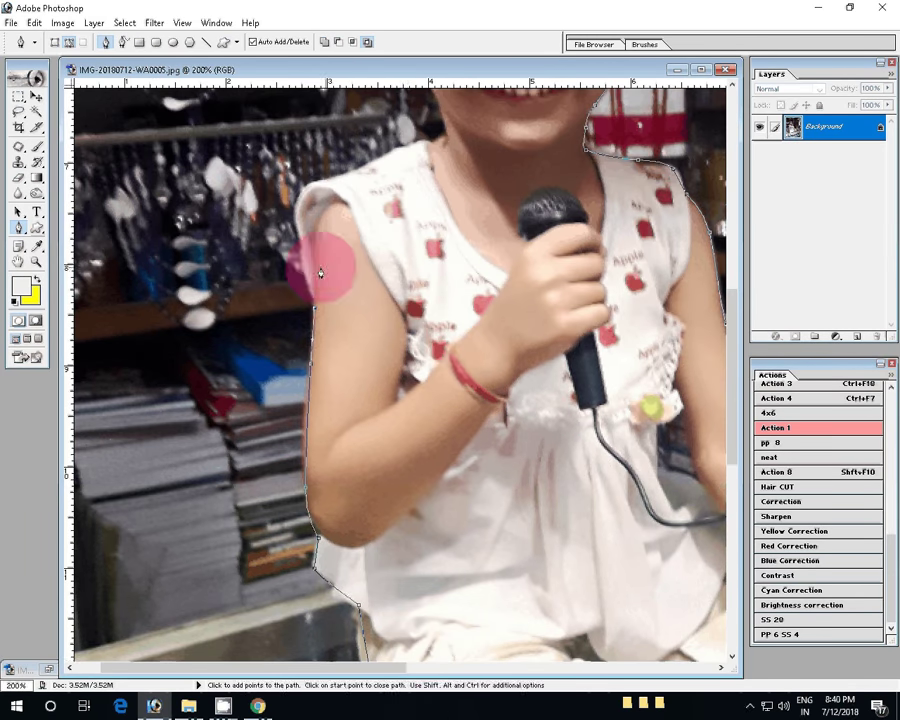
{"action": "left_click", "coordinate": [298, 203]}
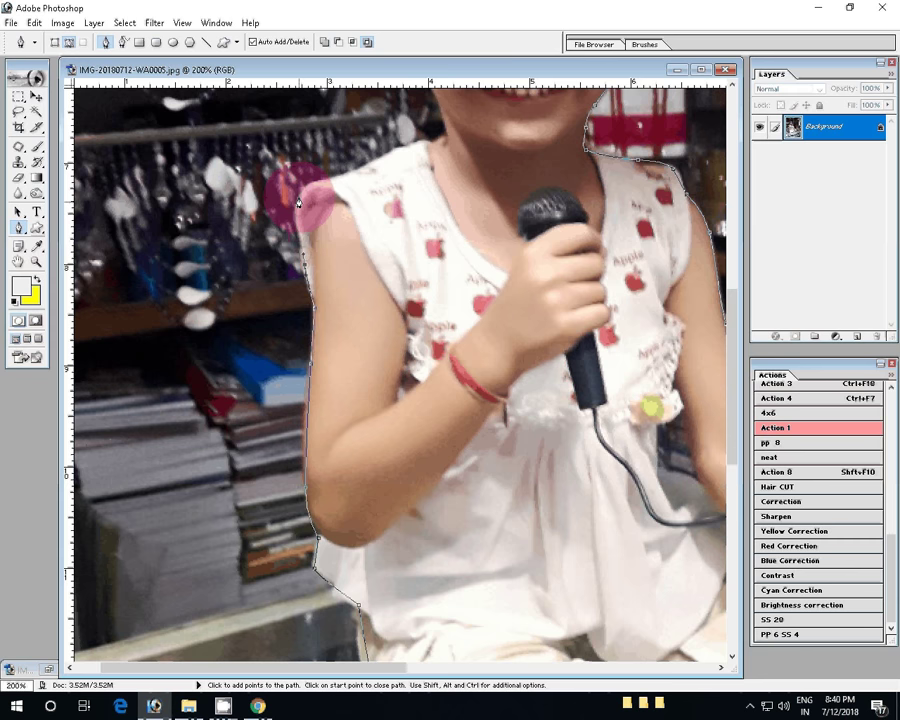
{"action": "left_click", "coordinate": [320, 178]}
{"action": "left_click", "coordinate": [410, 153]}
Finish the path along the girl's chin and up beside her ear
{"action": "left_click_drag", "start_coordinate": [410, 153], "coordinate": [368, 452]}
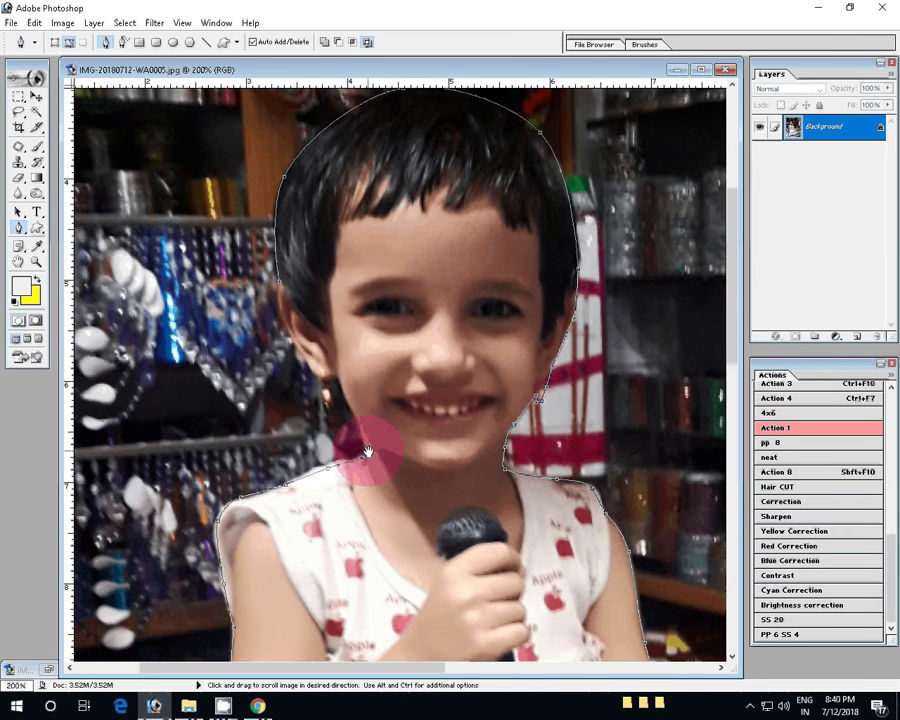
{"action": "left_click", "coordinate": [361, 428]}
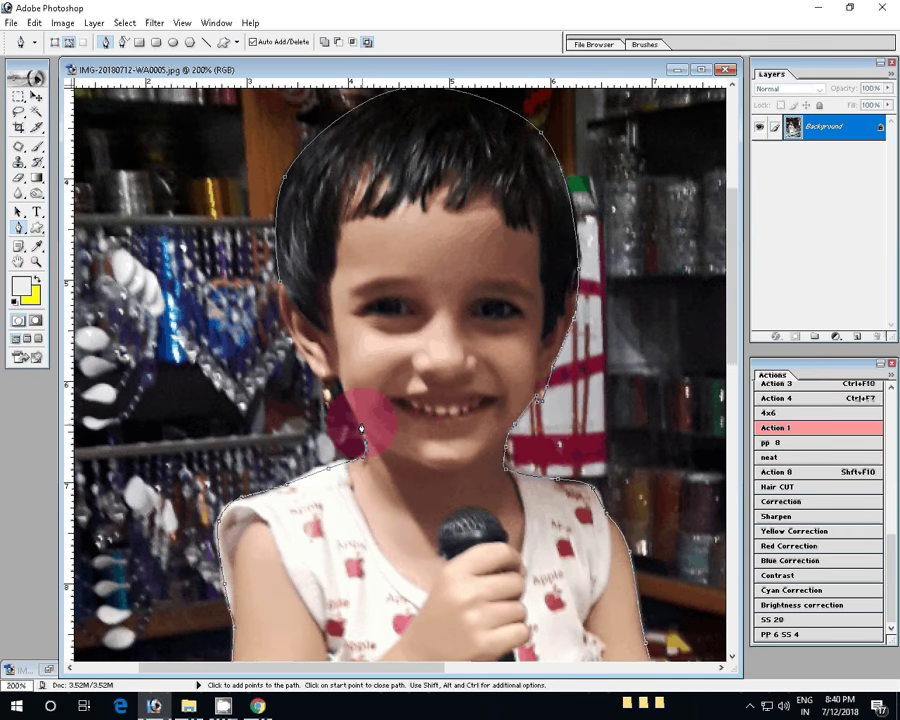
{"action": "left_click", "coordinate": [330, 392]}
{"action": "left_click", "coordinate": [322, 392]}
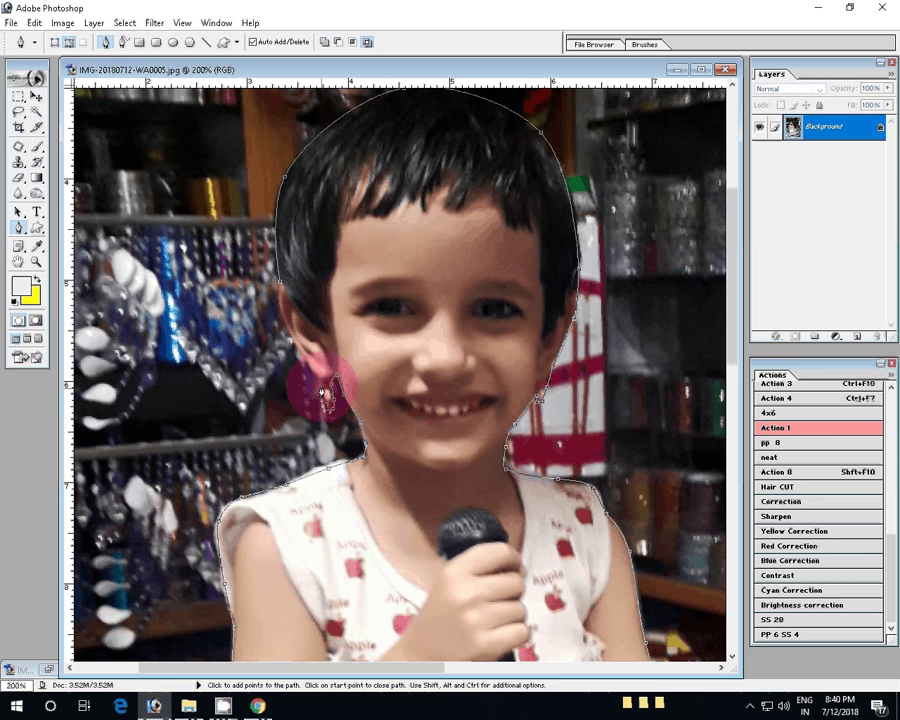
{"action": "left_click", "coordinate": [278, 309]}
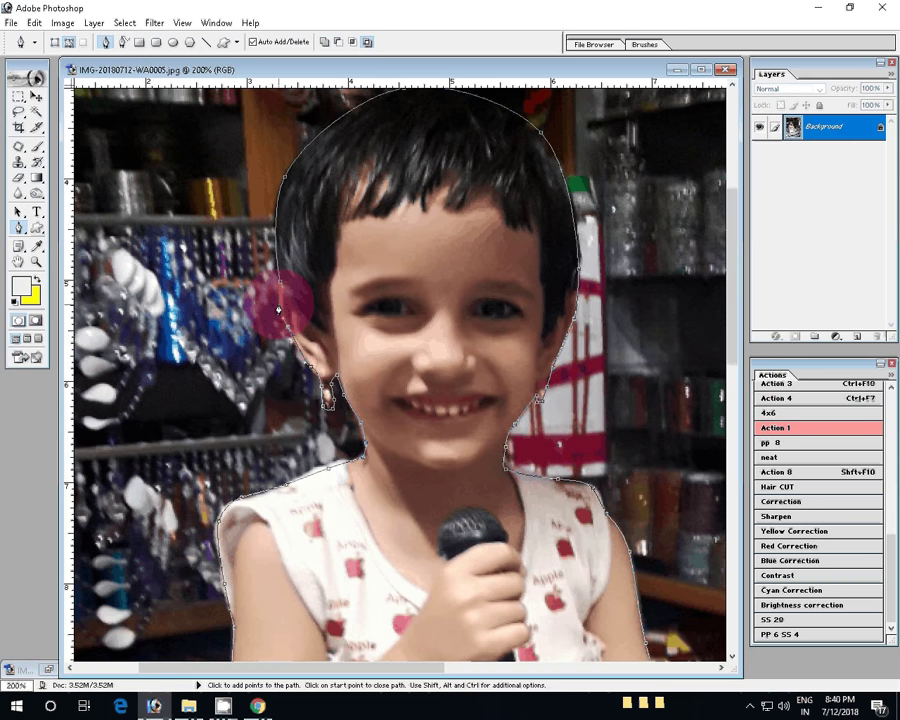
Make a selection from the WA0005 path, hide Background to show the cut-out, and maximize the window
{"action": "right_click", "coordinate": [413, 238]}
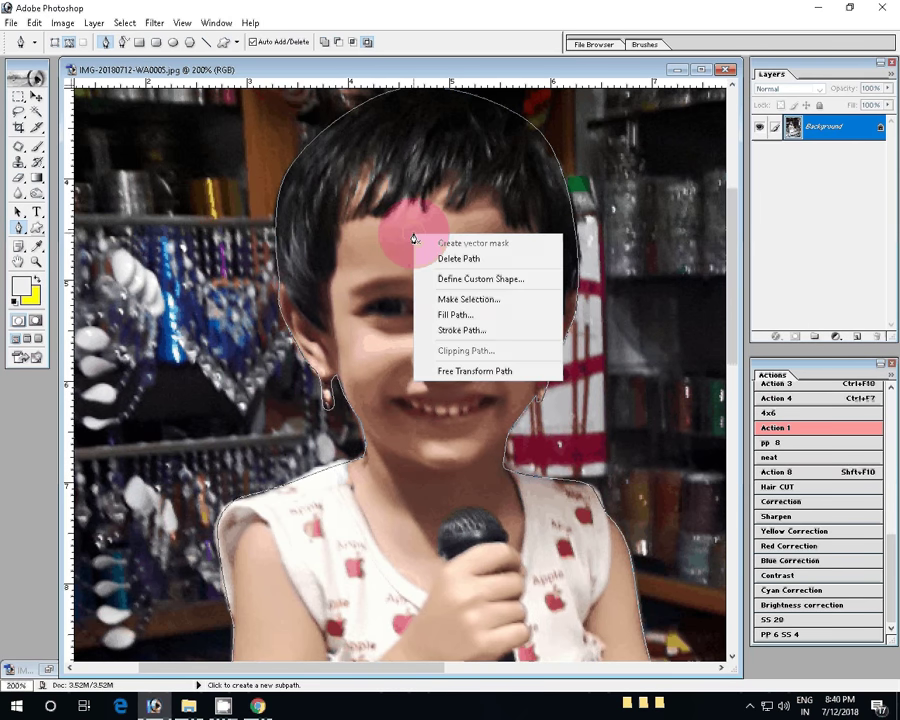
{"action": "left_click", "coordinate": [468, 299]}
{"action": "left_click", "coordinate": [515, 299]}
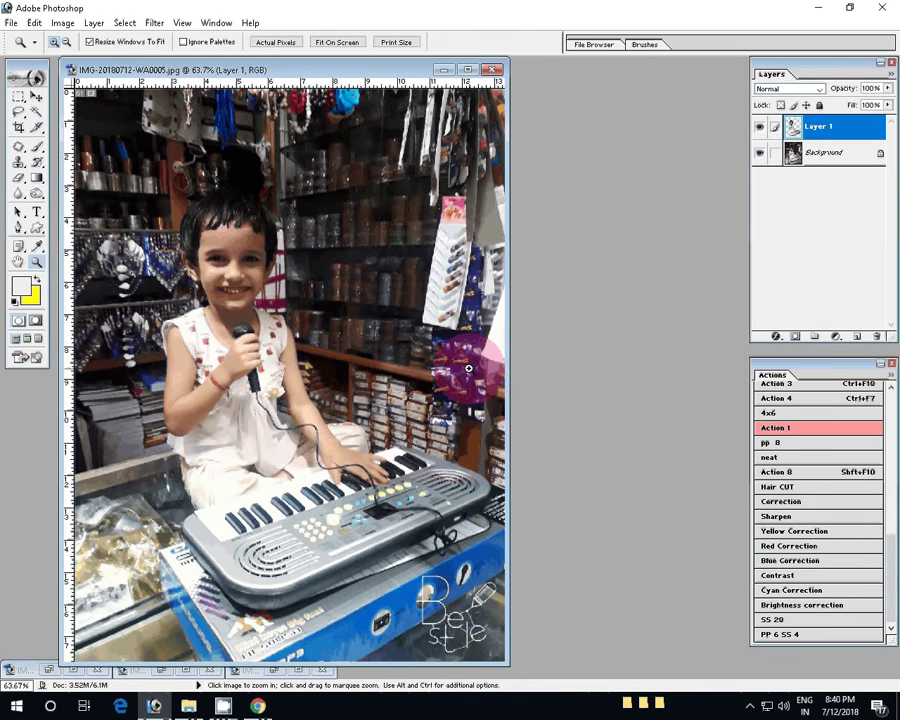
{"action": "left_click", "coordinate": [758, 155]}
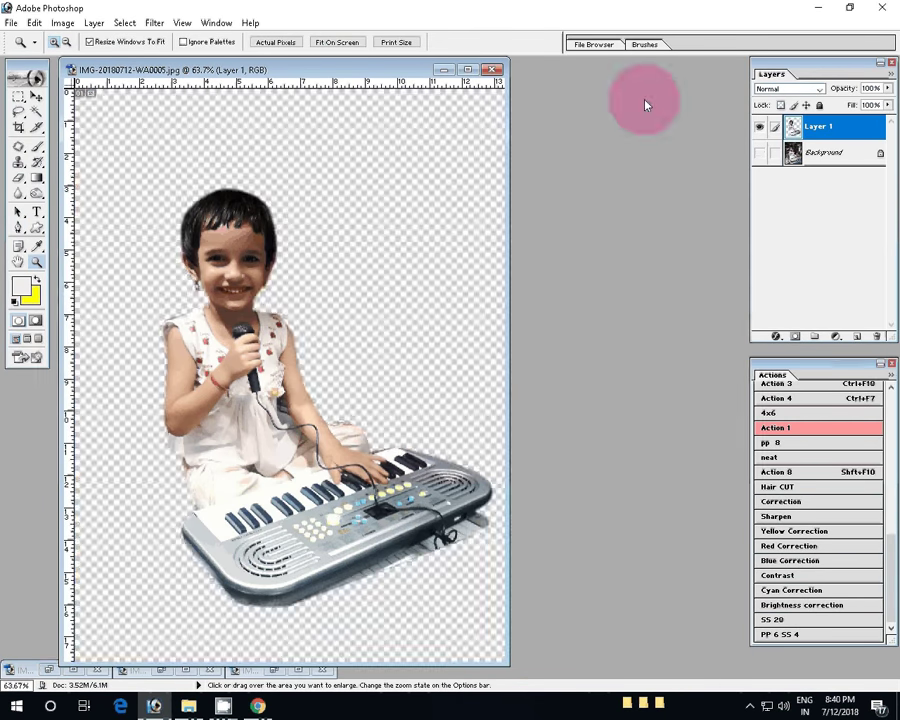
{"action": "double_click", "coordinate": [393, 77]}
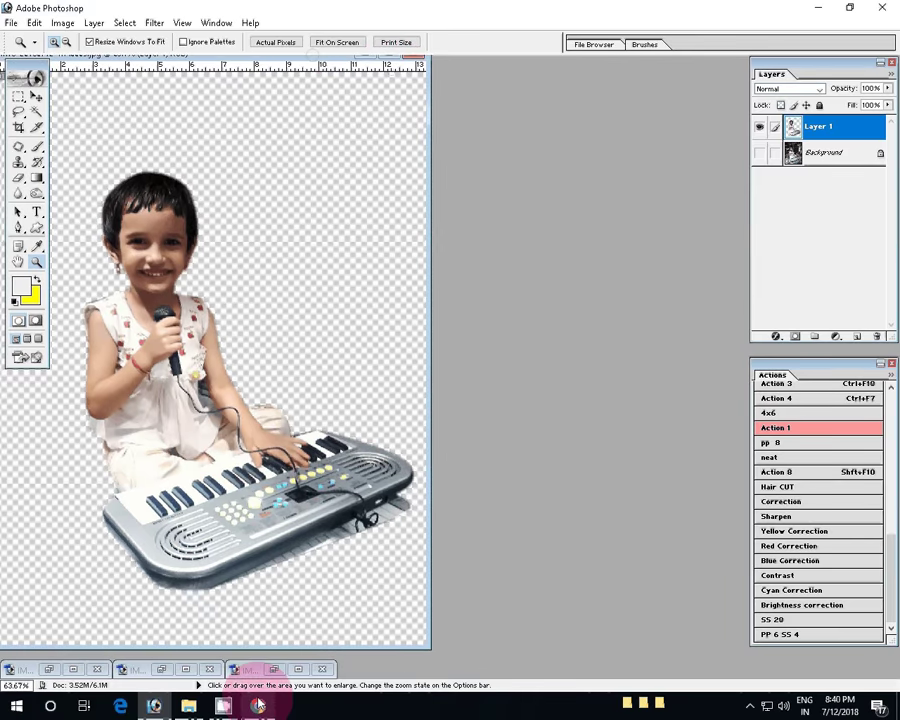
In File Explorer, browse D: folders M and Backgrounds\4, then open Backgrounds\st
{"action": "key", "text": "alt+Tab"}
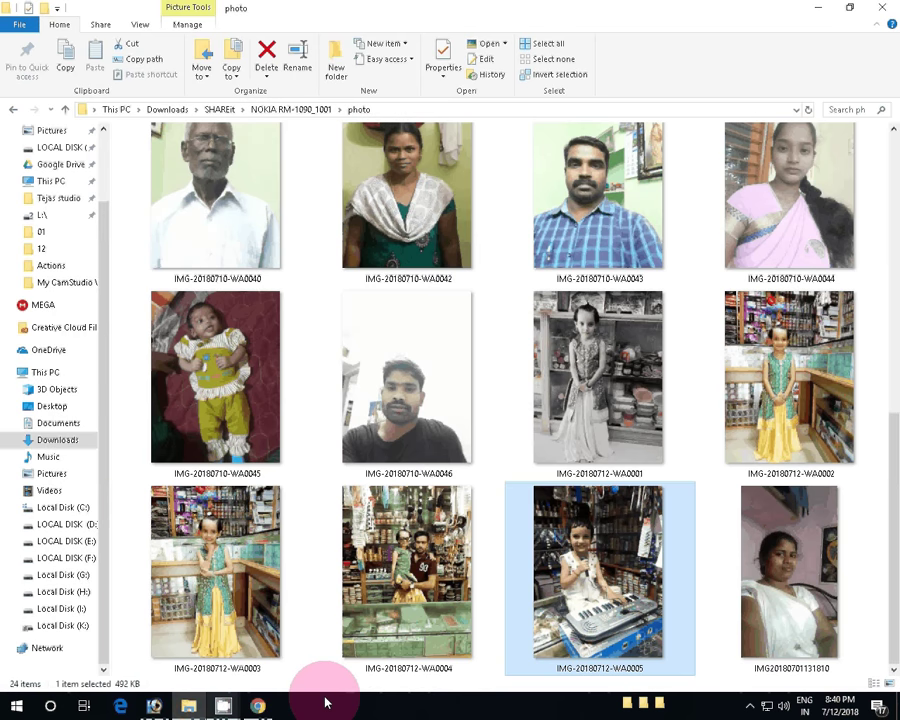
{"action": "key", "text": "alt+Tab"}
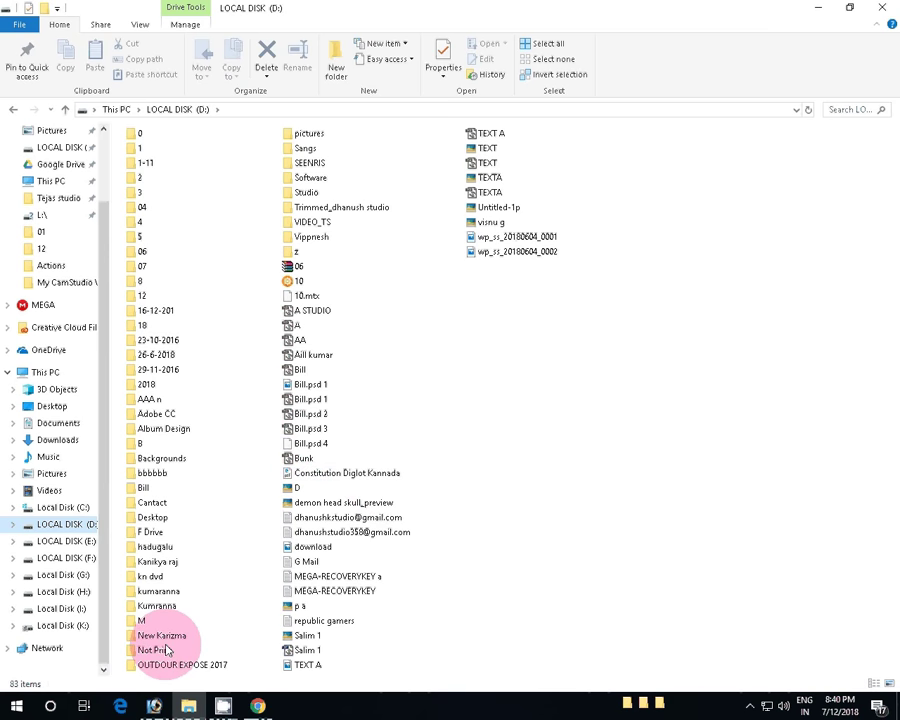
{"action": "left_click", "coordinate": [142, 621]}
{"action": "double_click", "coordinate": [142, 621]}
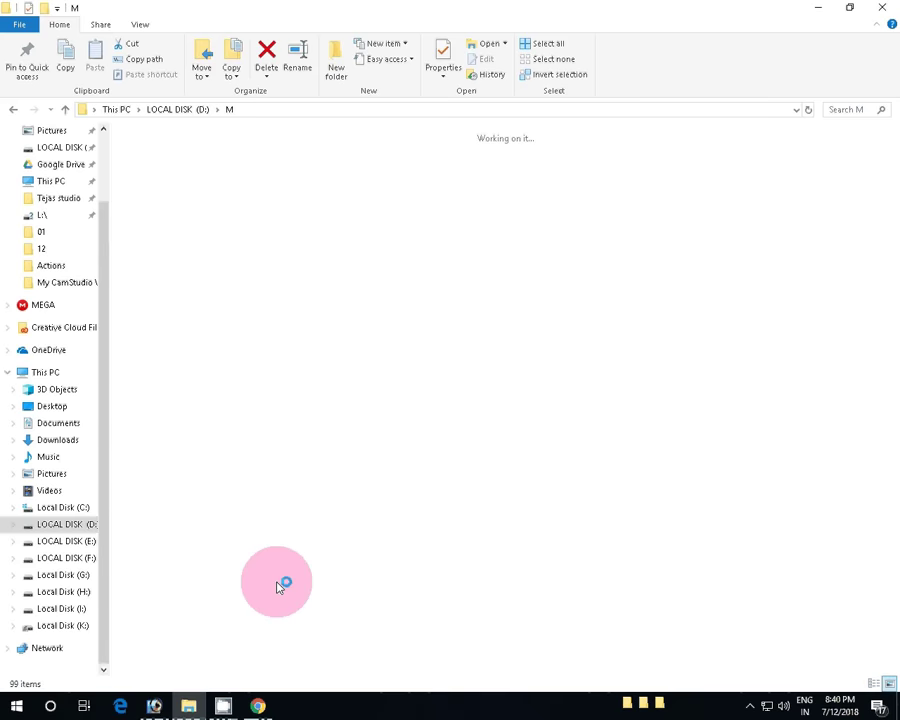
{"action": "left_click", "coordinate": [65, 110]}
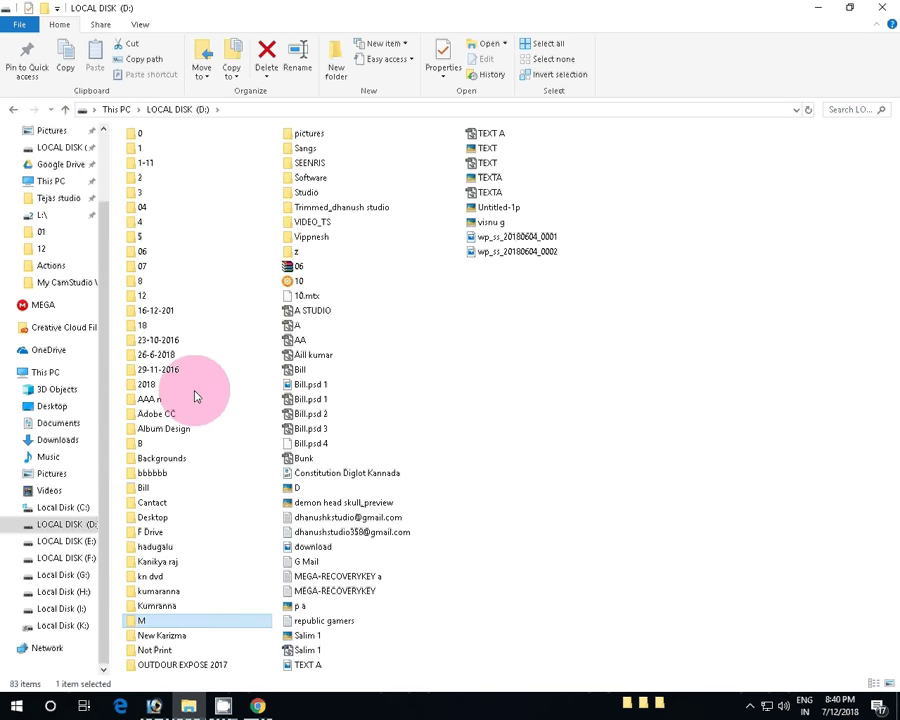
{"action": "double_click", "coordinate": [162, 459]}
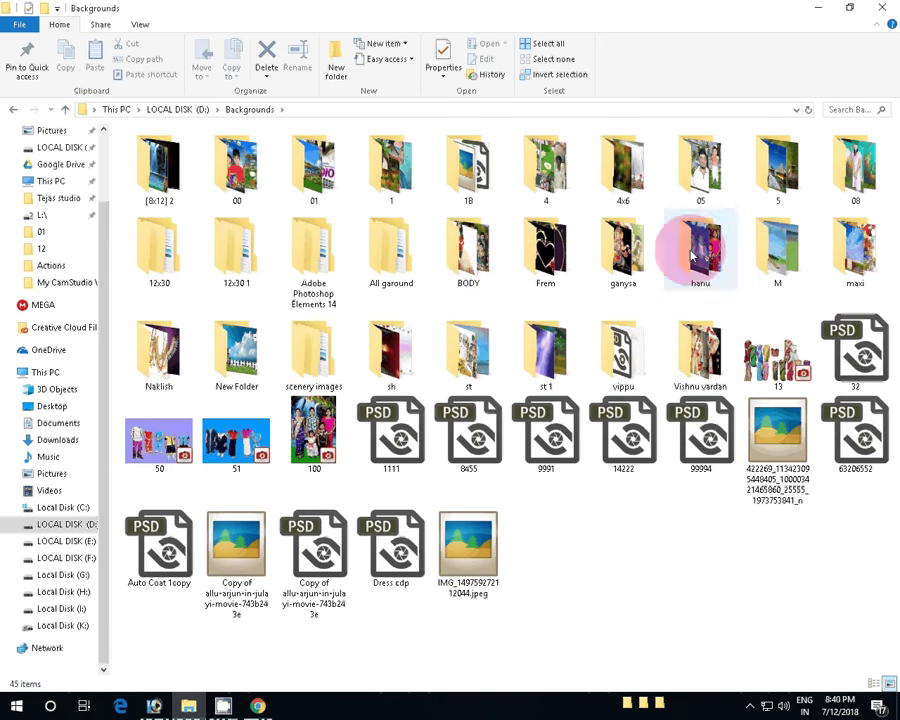
{"action": "left_click", "coordinate": [548, 178]}
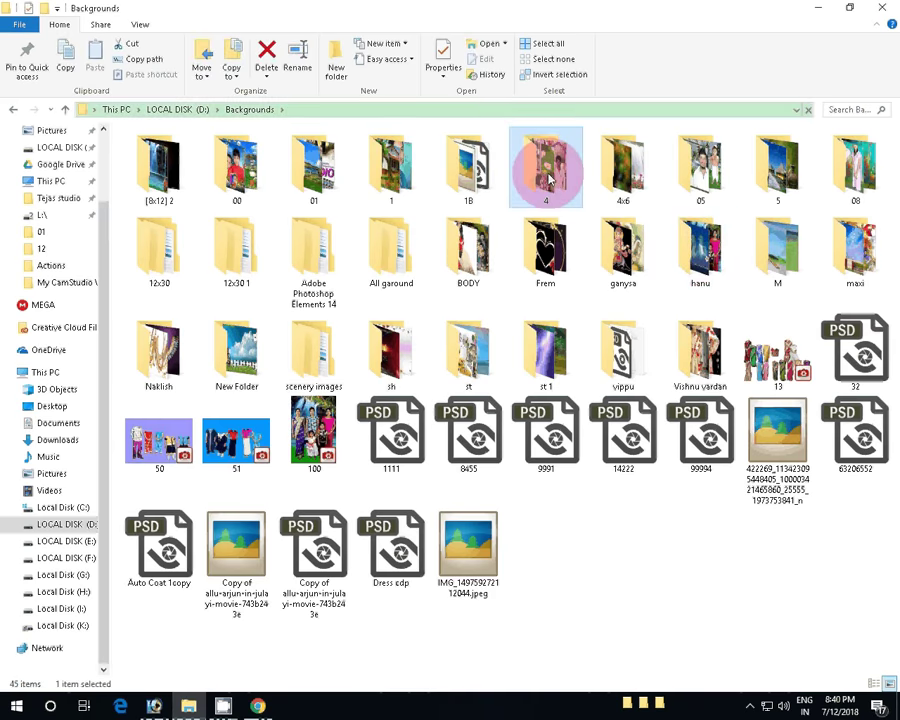
{"action": "double_click", "coordinate": [548, 178]}
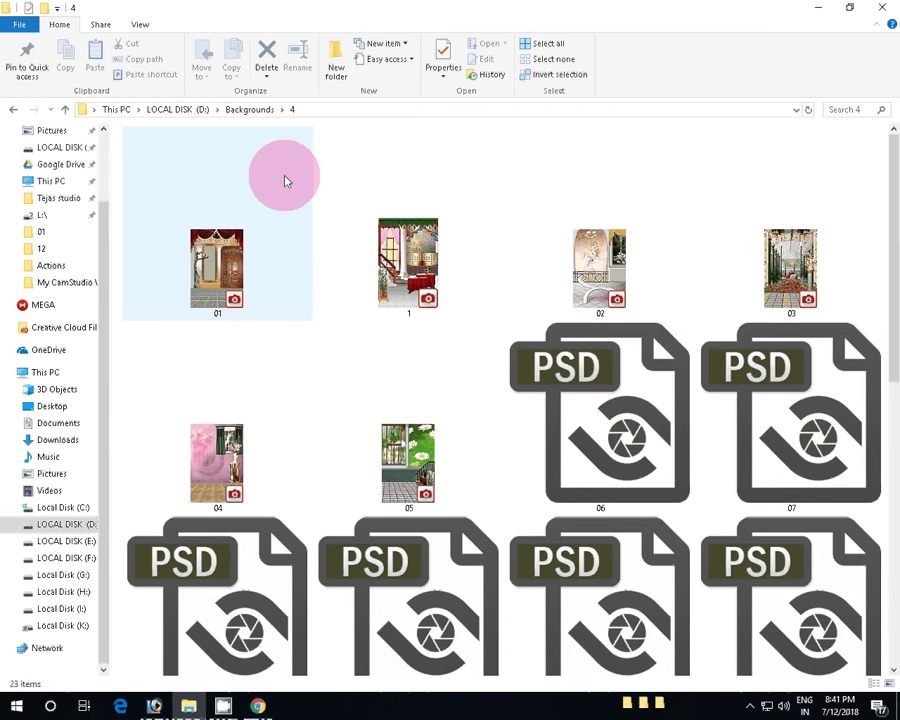
{"action": "left_click", "coordinate": [66, 112]}
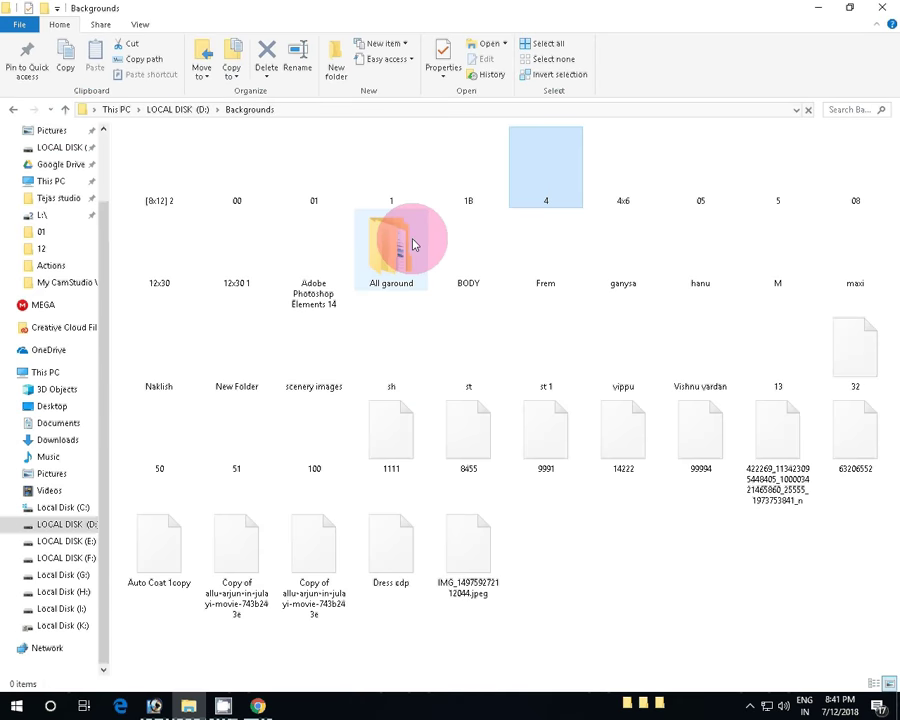
{"action": "left_click", "coordinate": [463, 346]}
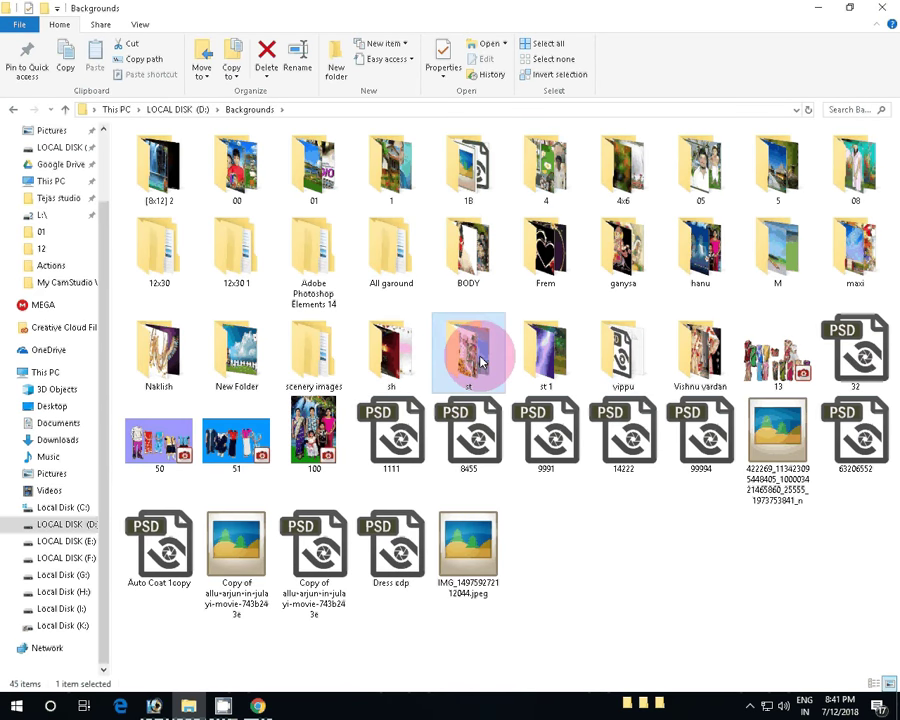
{"action": "double_click", "coordinate": [480, 361]}
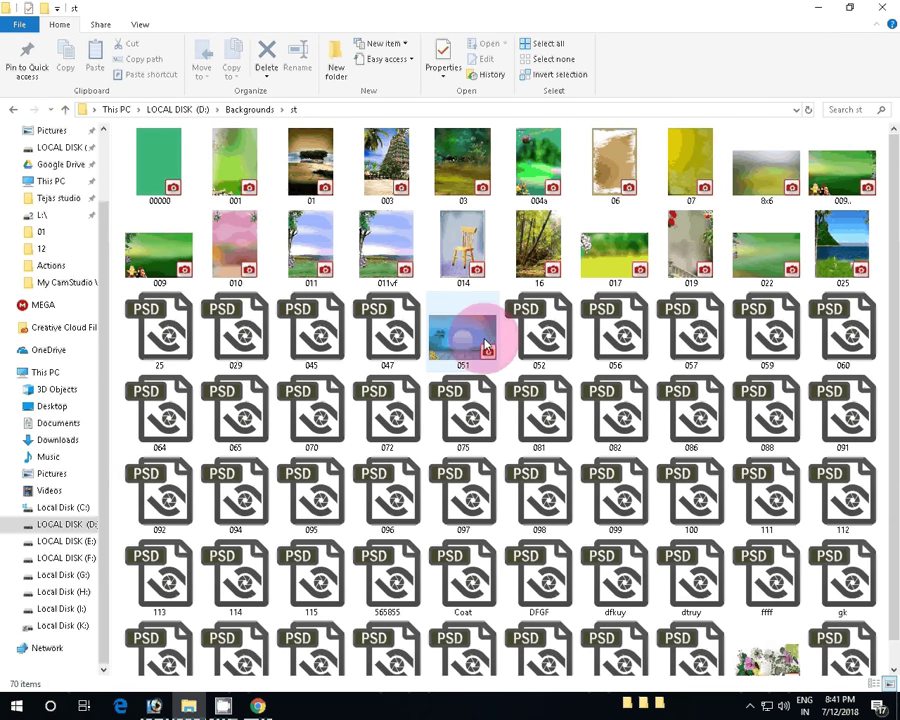
Open 051.psd in Photoshop and check its image size
{"action": "mouse_move", "coordinate": [476, 345]}
{"action": "left_mouse_down"}
{"action": "mouse_move", "coordinate": [510, 332]}
{"action": "mouse_move", "coordinate": [240, 594]}
{"action": "mouse_move", "coordinate": [165, 700]}
{"action": "mouse_move", "coordinate": [582, 519]}
{"action": "left_mouse_up"}
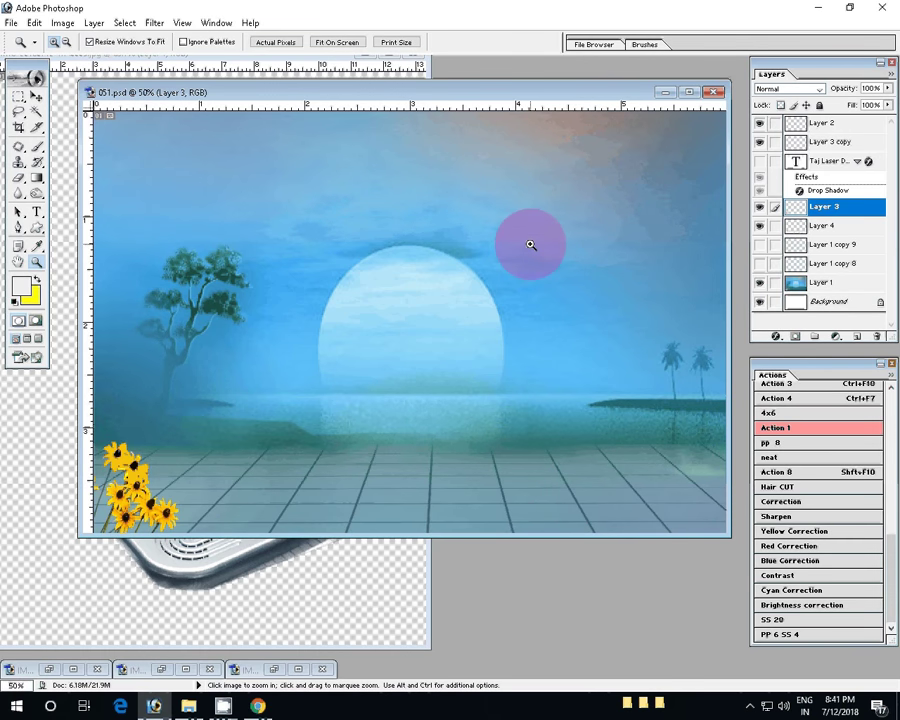
{"action": "key", "text": "ctrl+alt+i"}
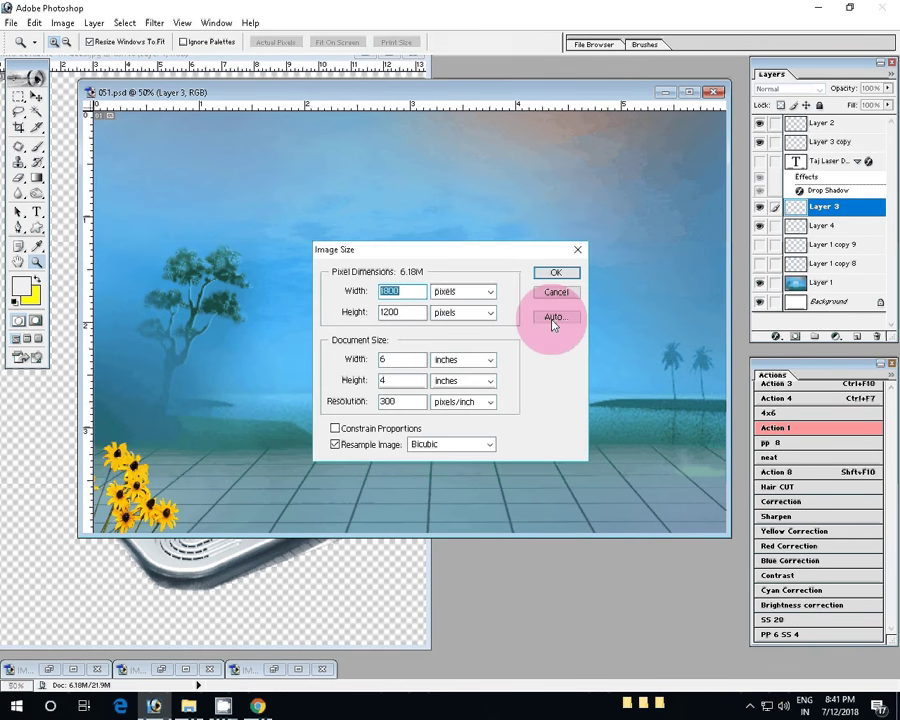
{"action": "left_click", "coordinate": [556, 292]}
Move the keyboard girl into 051.psd, scale her to 78.9%, and place her lower left by the flowers
{"action": "key", "text": "ctrl+Tab"}
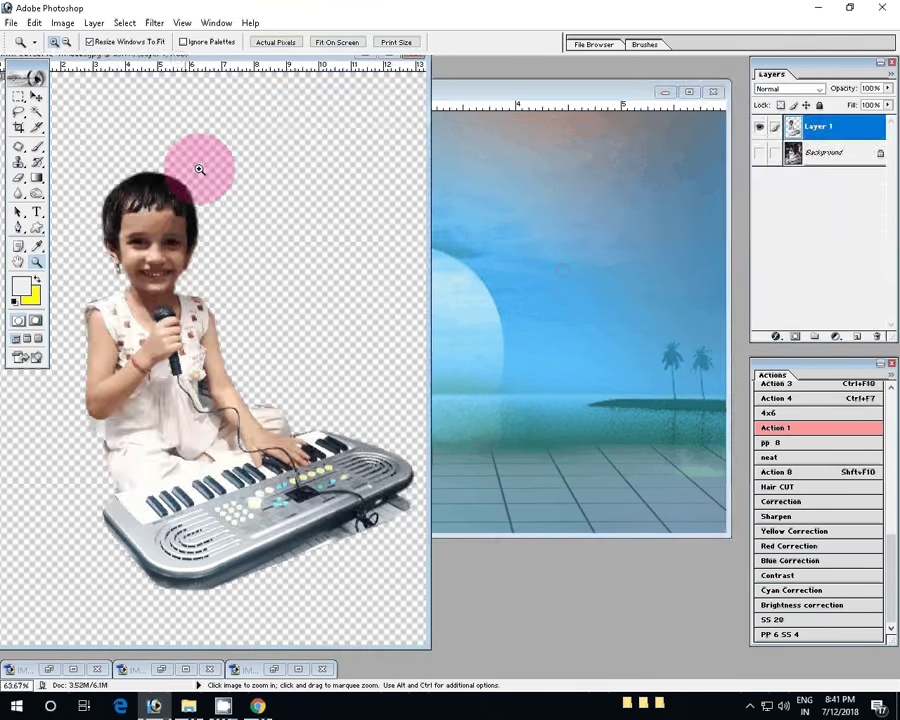
{"action": "key", "text": "v"}
{"action": "mouse_move", "coordinate": [199, 169]}
{"action": "left_mouse_down"}
{"action": "mouse_move", "coordinate": [497, 314]}
{"action": "mouse_move", "coordinate": [362, 330]}
{"action": "left_mouse_up"}
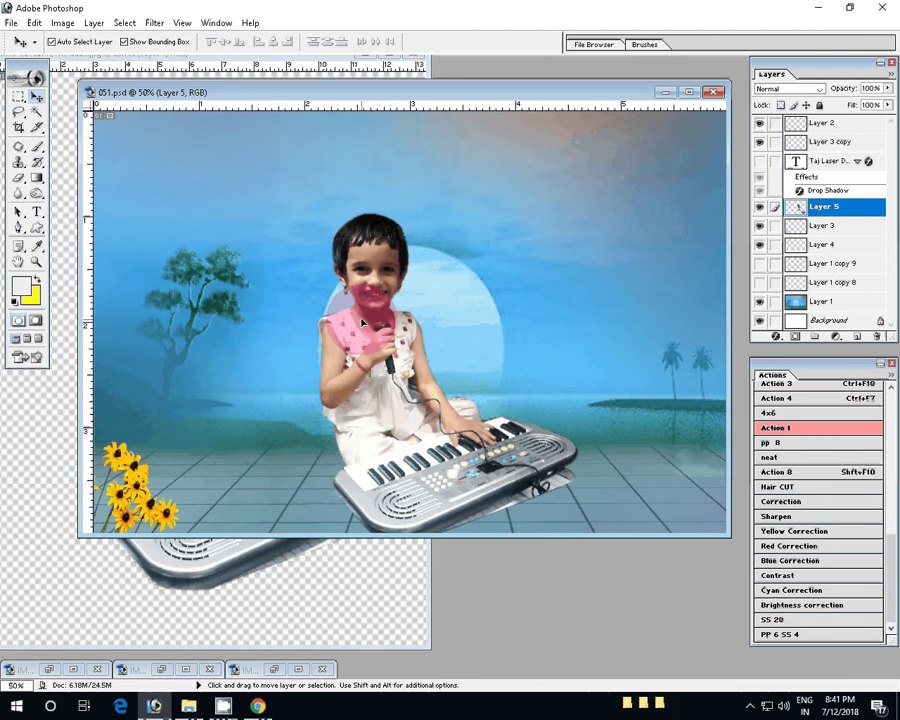
{"action": "left_click_drag", "start_coordinate": [362, 322], "coordinate": [594, 212]}
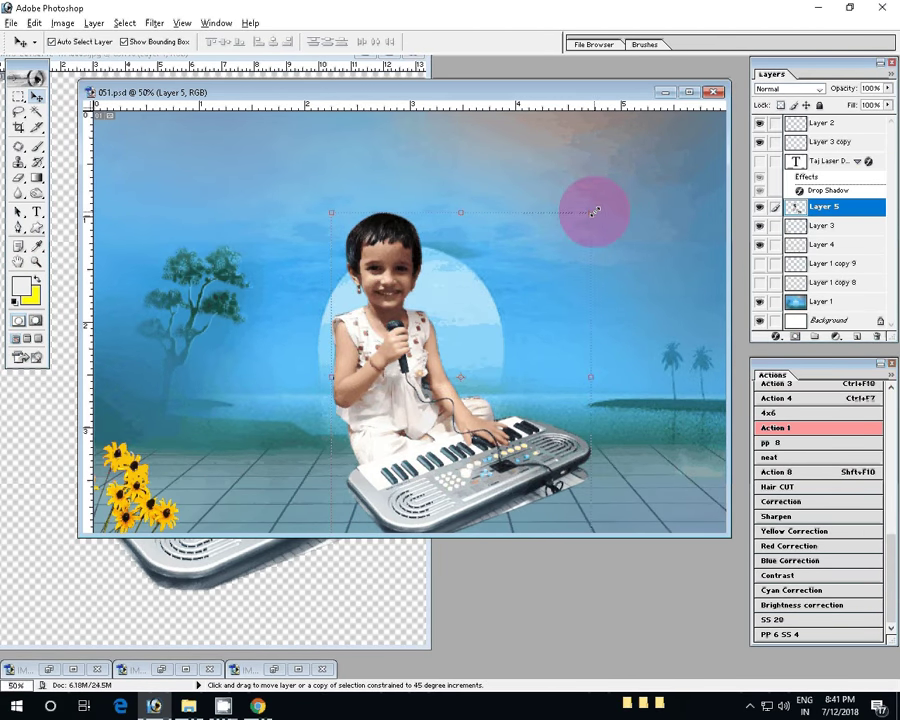
{"action": "key", "text": "ctrl+t"}
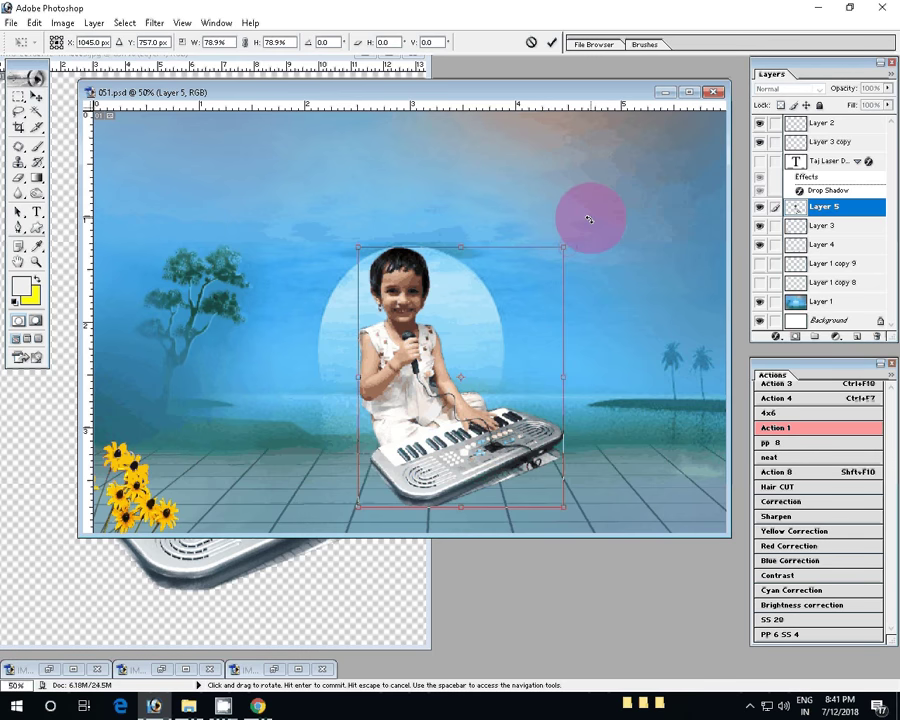
{"action": "key", "text": "Return"}
{"action": "mouse_move", "coordinate": [589, 219]}
{"action": "left_mouse_down"}
{"action": "mouse_move", "coordinate": [207, 404]}
{"action": "mouse_move", "coordinate": [240, 407]}
{"action": "left_mouse_up"}
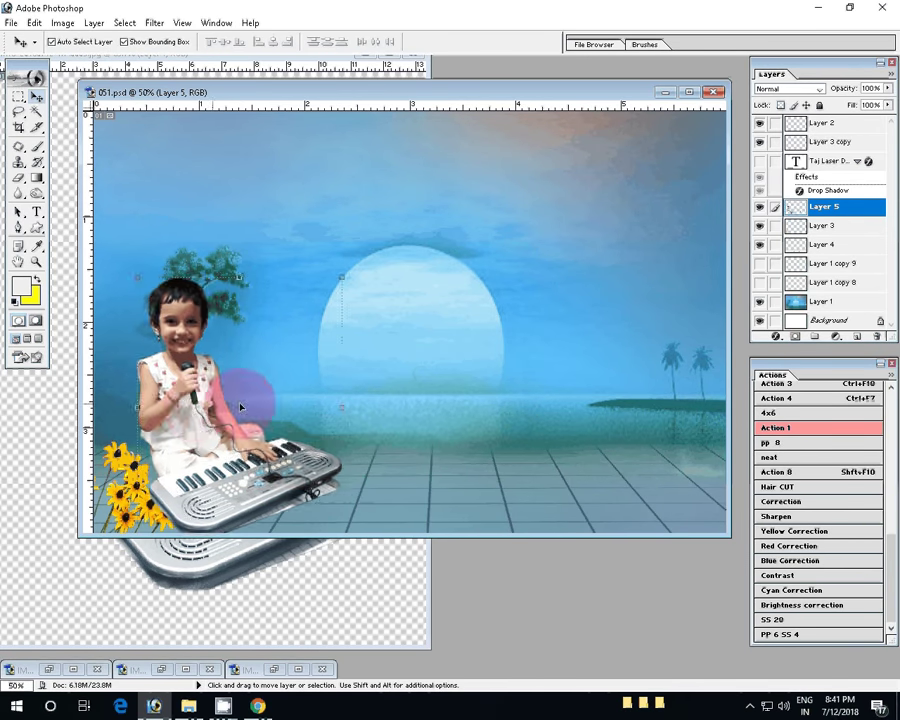
{"action": "left_click", "coordinate": [380, 72]}
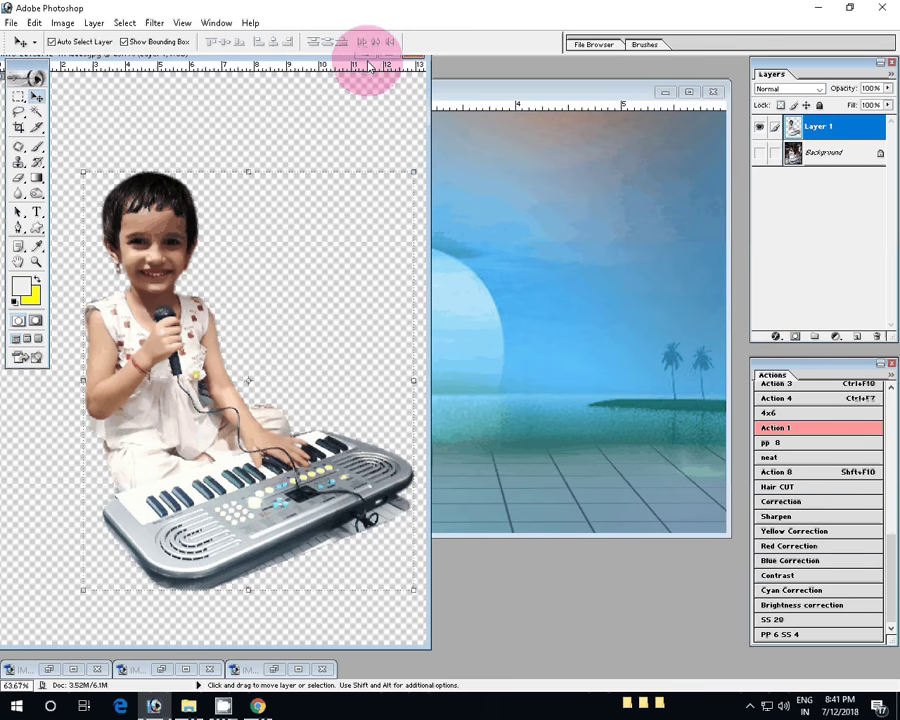
{"action": "left_click", "coordinate": [368, 66]}
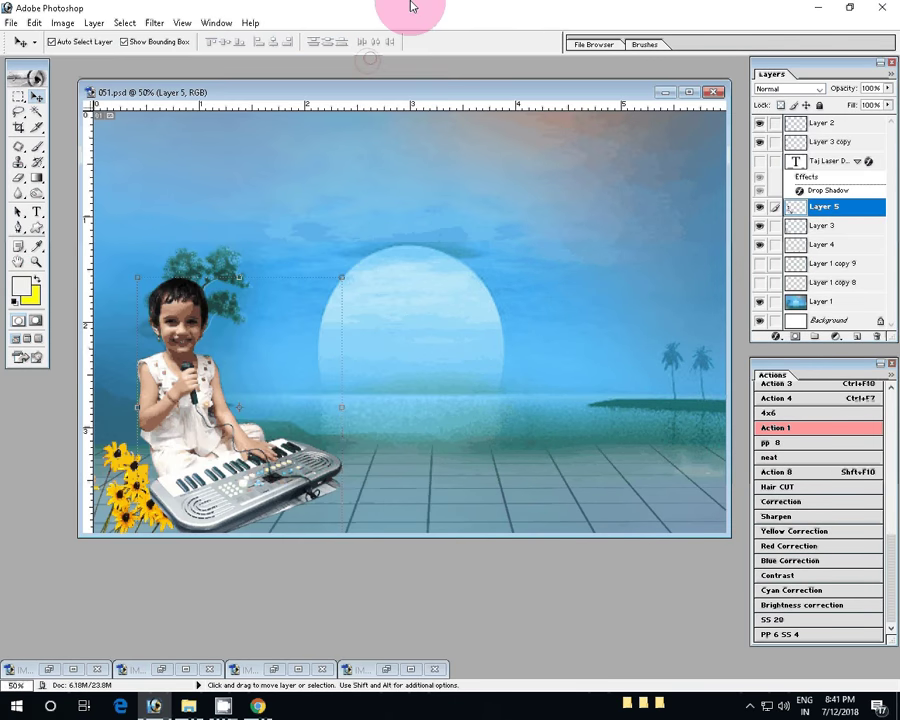
Bring the father-and-daughter cut-out into 051.psd, enlarge it to 147.3%, and move it up-left
{"action": "left_click", "coordinate": [274, 670]}
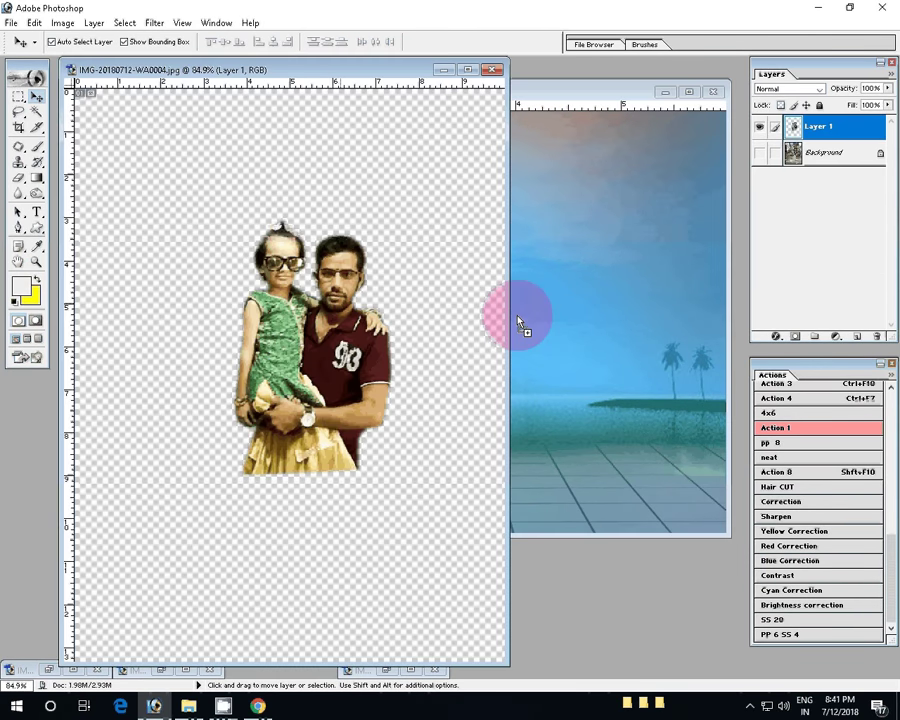
{"action": "left_click_drag", "start_coordinate": [519, 322], "coordinate": [420, 300]}
{"action": "left_click_drag", "start_coordinate": [464, 243], "coordinate": [503, 216]}
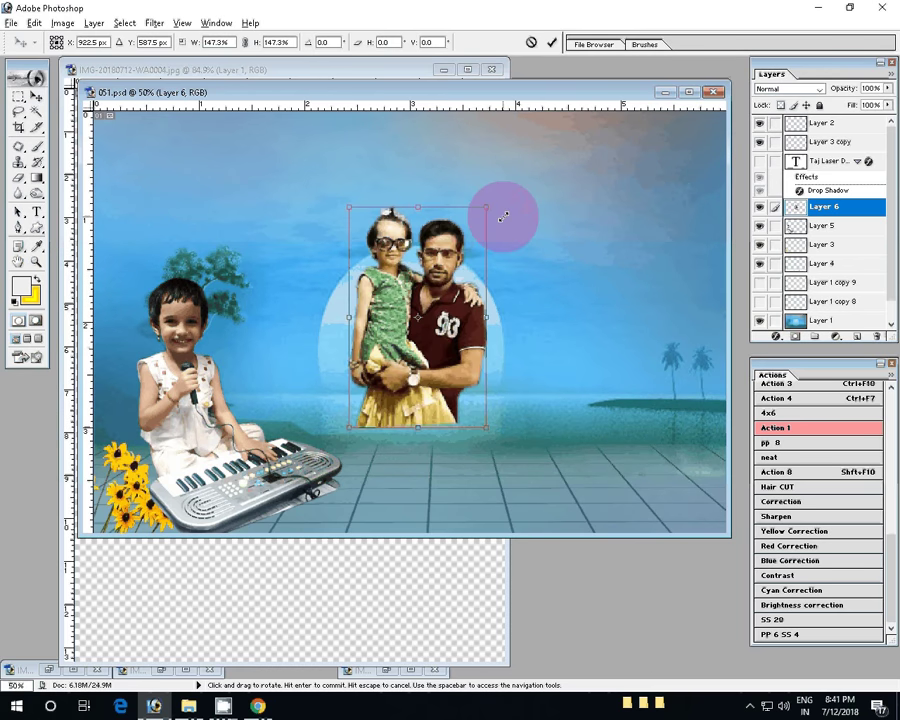
{"action": "double_click", "coordinate": [464, 260]}
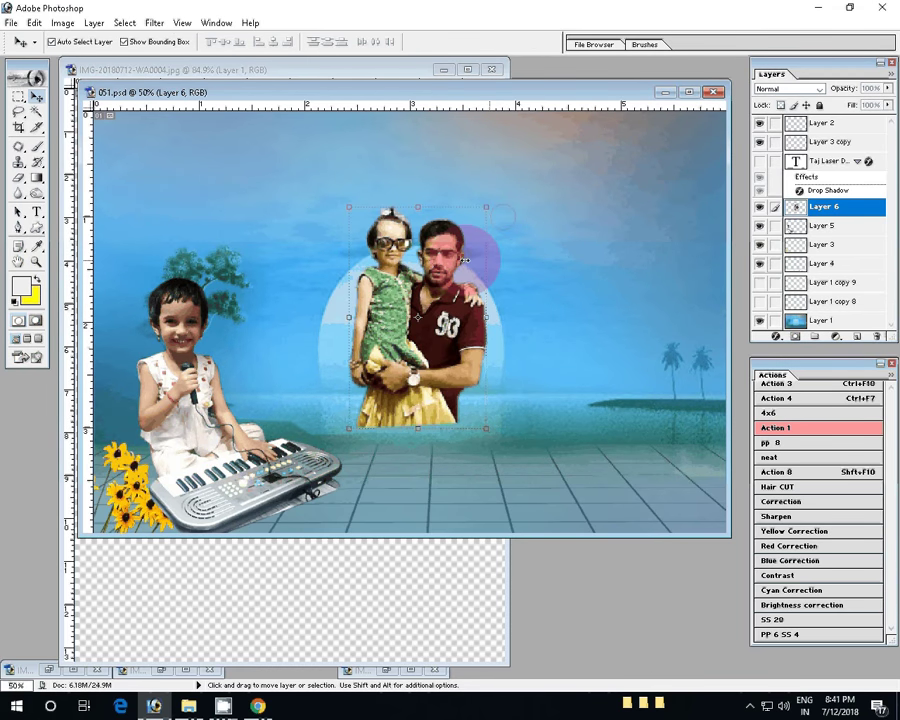
{"action": "left_click_drag", "start_coordinate": [464, 260], "coordinate": [418, 294]}
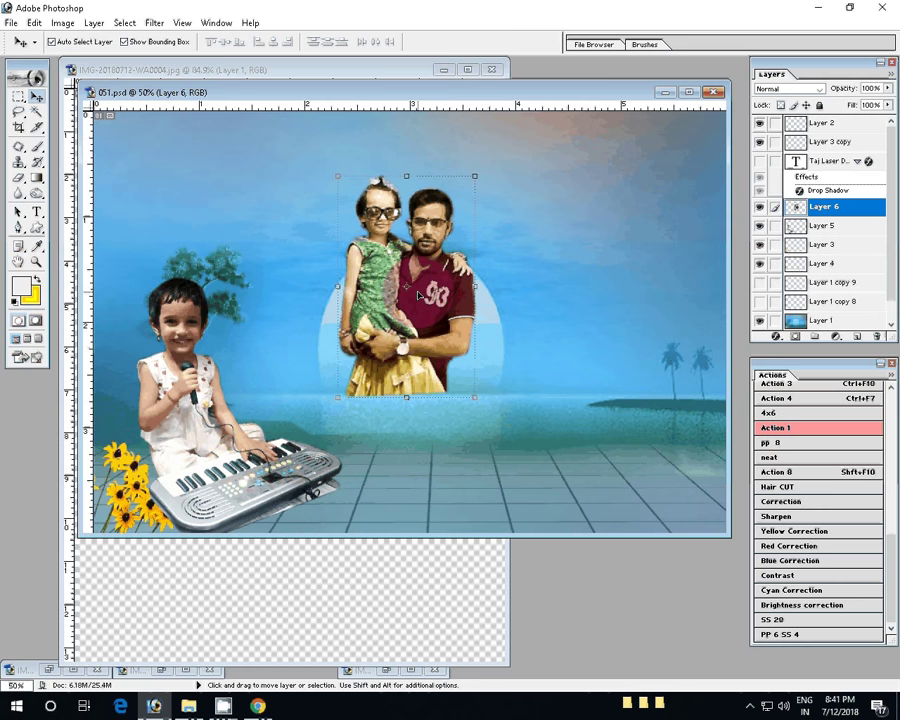
Shift the keyboard girl slightly right and bring the green-dress girl into the scene
{"action": "left_click", "coordinate": [175, 380]}
{"action": "left_click_drag", "start_coordinate": [175, 381], "coordinate": [204, 384]}
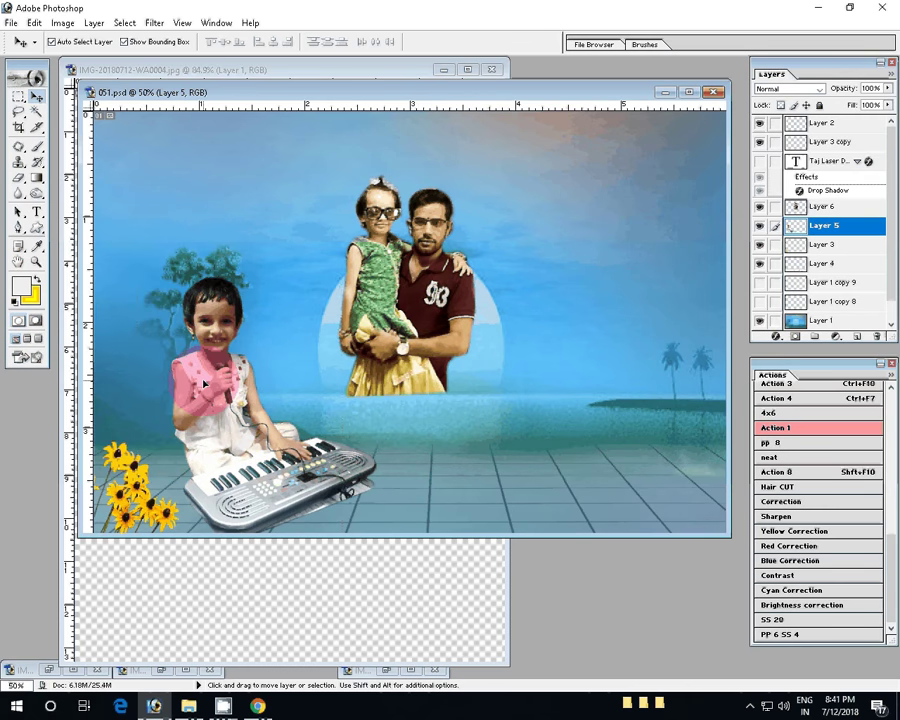
{"action": "left_click", "coordinate": [479, 133]}
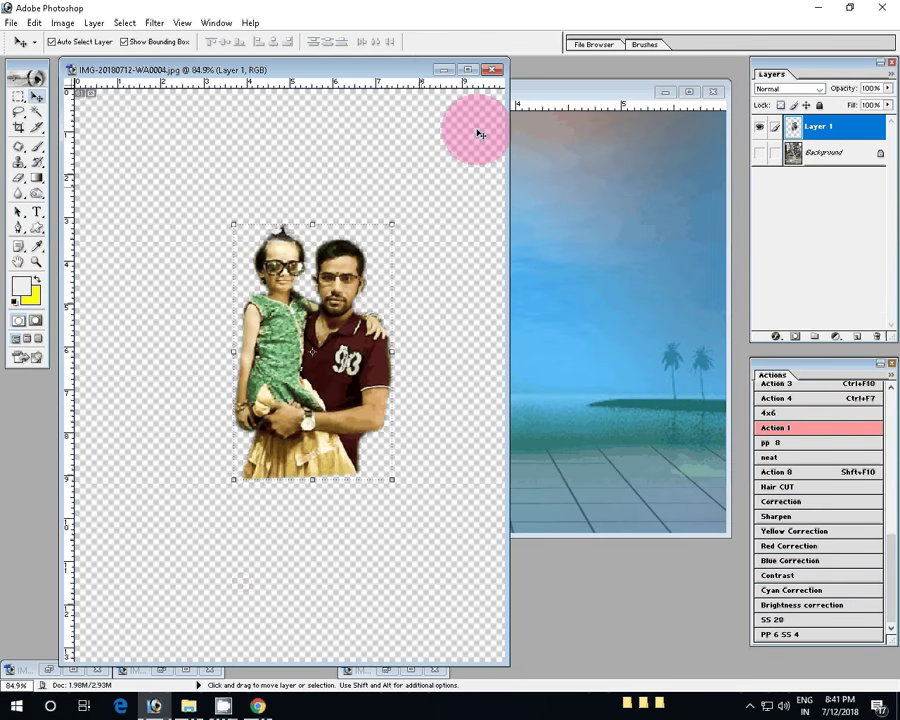
{"action": "left_click", "coordinate": [445, 70]}
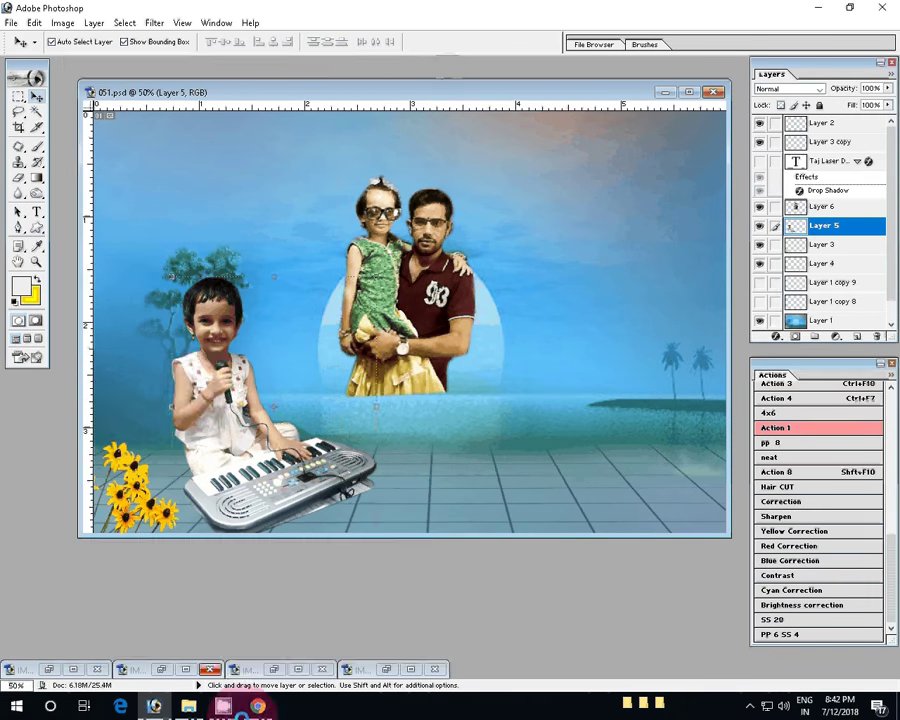
{"action": "left_click", "coordinate": [185, 669]}
{"action": "mouse_move", "coordinate": [470, 406]}
{"action": "left_mouse_down"}
{"action": "mouse_move", "coordinate": [603, 272]}
{"action": "mouse_move", "coordinate": [560, 345]}
{"action": "left_mouse_up"}
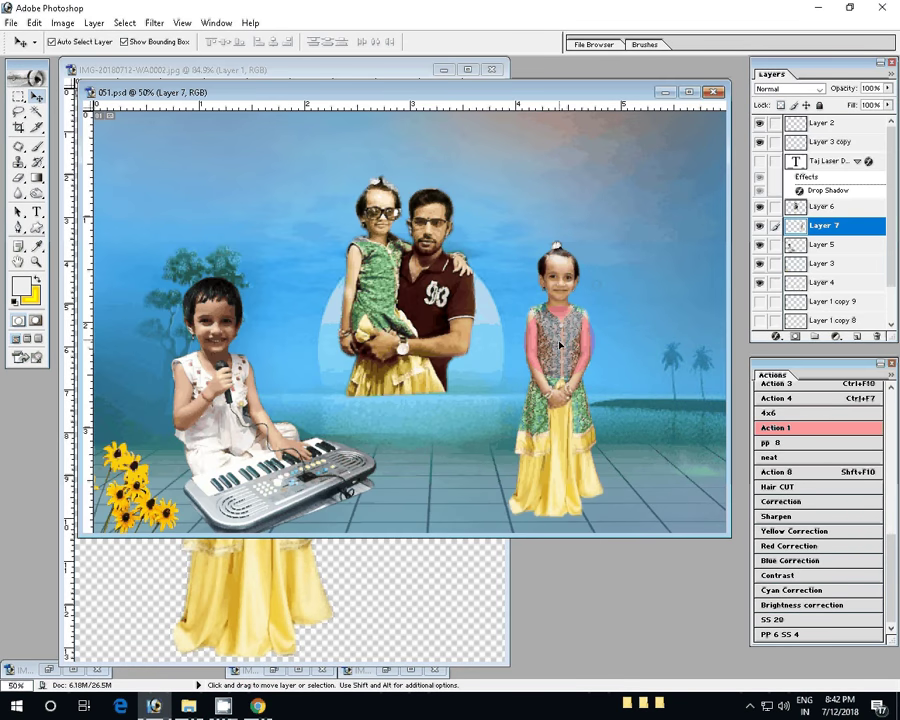
{"action": "left_click", "coordinate": [629, 296]}
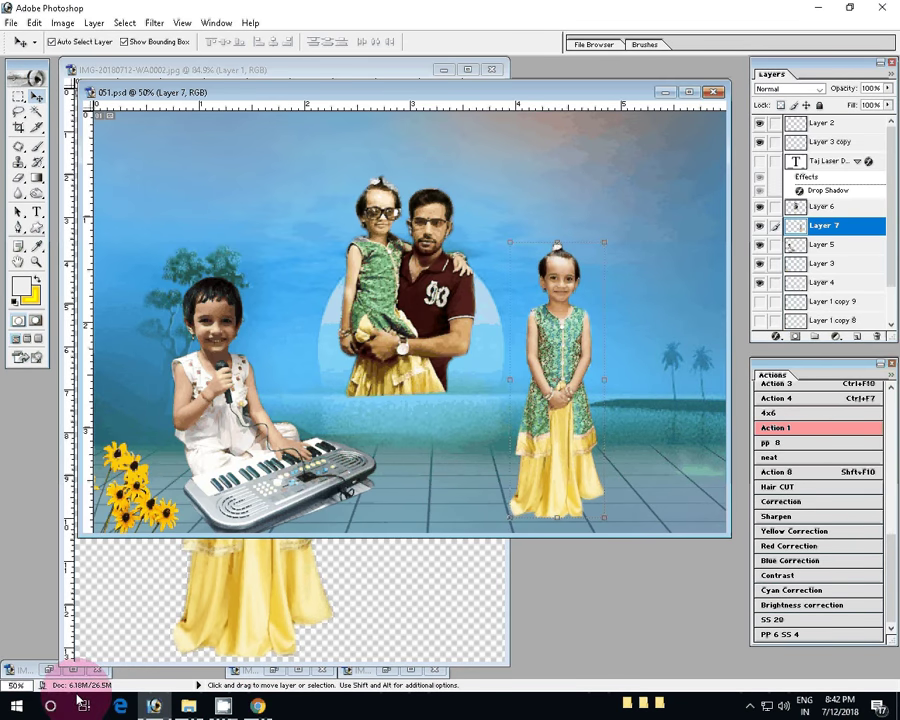
Add the grey-dress girl, send her two layers down, and nudge her left and down
{"action": "left_click", "coordinate": [250, 295]}
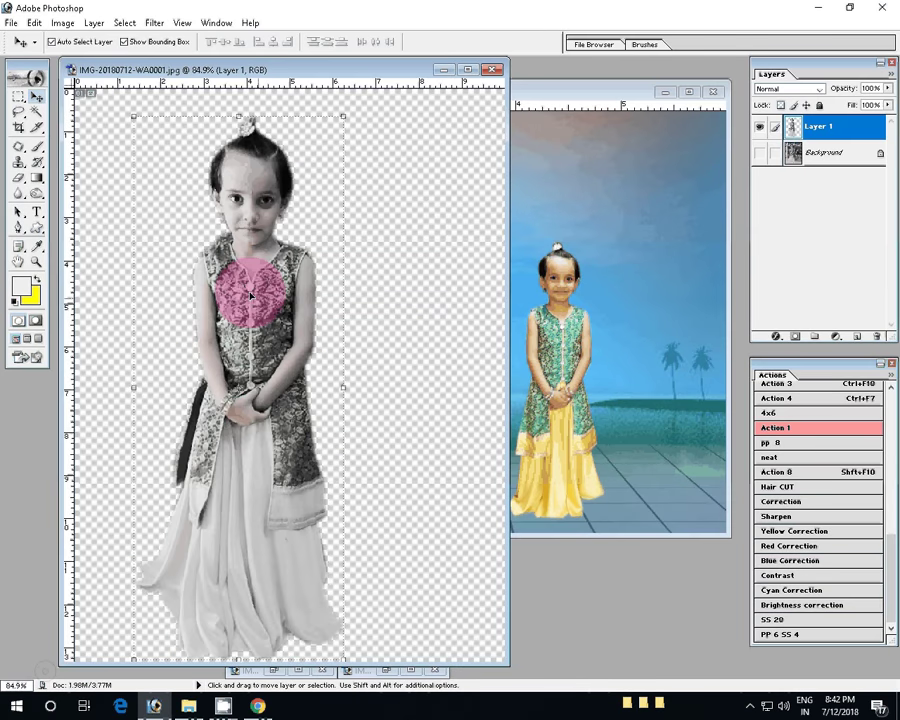
{"action": "mouse_move", "coordinate": [250, 295]}
{"action": "left_mouse_down"}
{"action": "mouse_move", "coordinate": [620, 245]}
{"action": "mouse_move", "coordinate": [289, 260]}
{"action": "mouse_move", "coordinate": [315, 272]}
{"action": "left_mouse_up"}
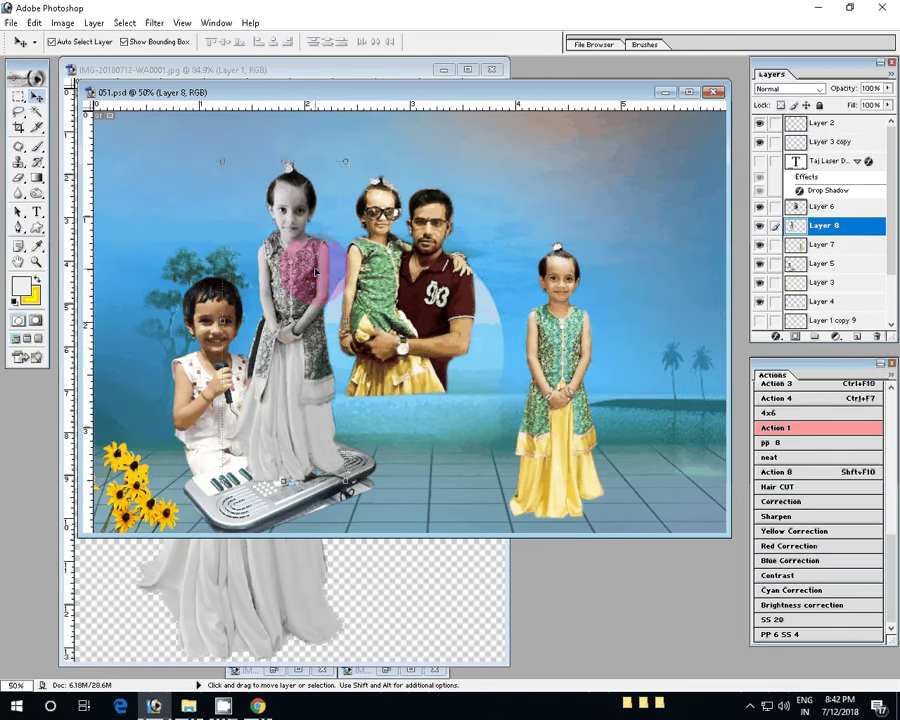
{"action": "key", "text": "ctrl+bracketleft"}
{"action": "key", "text": "ctrl+bracketleft"}
{"action": "key", "text": "ctrl+bracketleft"}
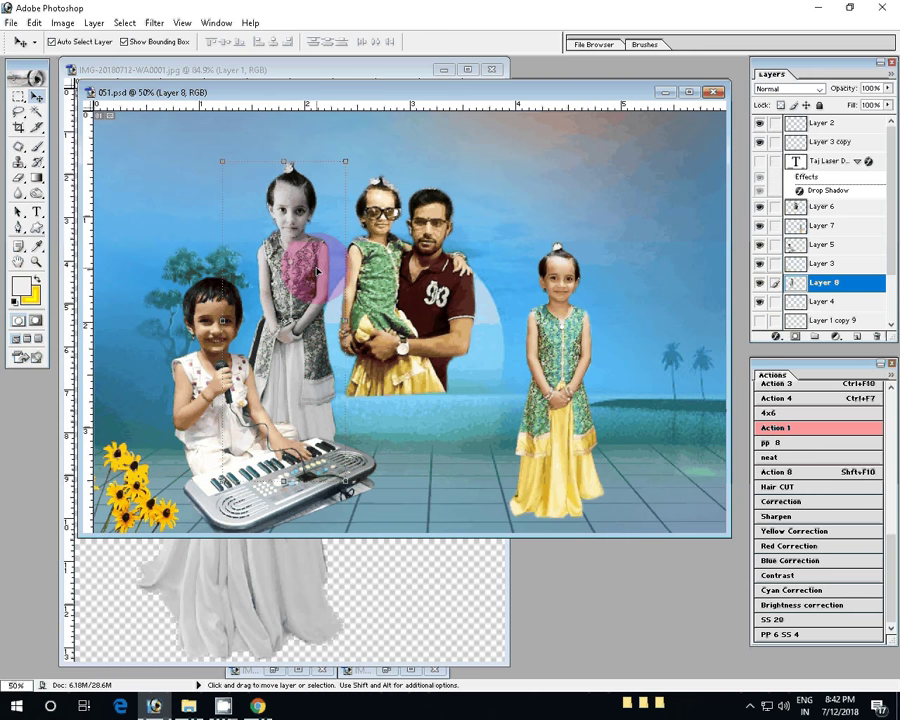
{"action": "key", "text": "ctrl+bracketleft"}
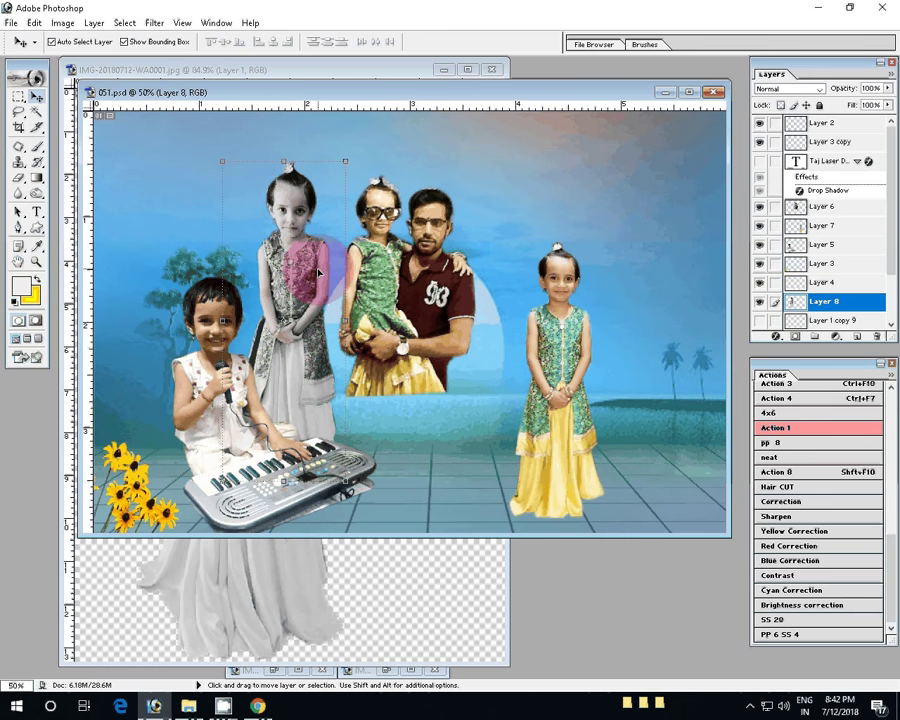
{"action": "left_click_drag", "start_coordinate": [318, 272], "coordinate": [297, 285]}
Minimize the IMG-20180712 source photo windows and drag the 051.psd window to the right
{"action": "key", "text": "ctrl+Tab"}
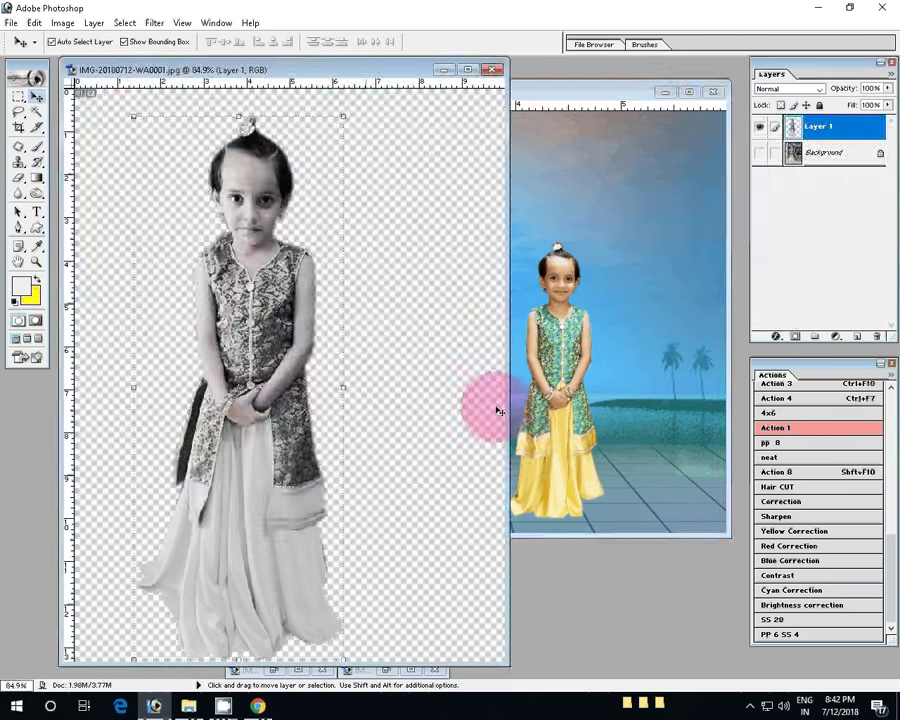
{"action": "key", "text": "ctrl+F9"}
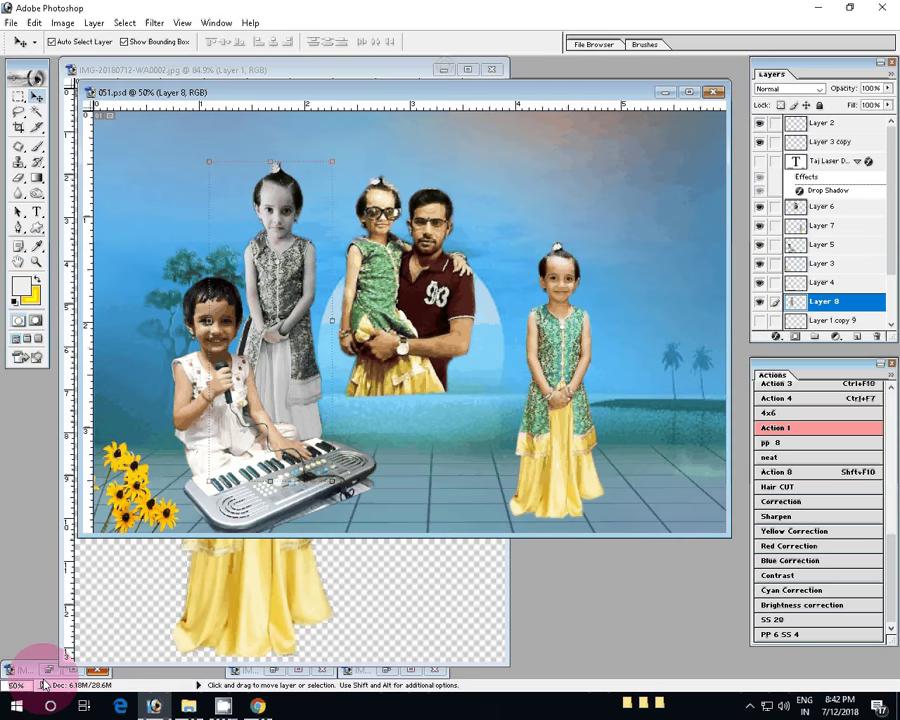
{"action": "left_click", "coordinate": [44, 681]}
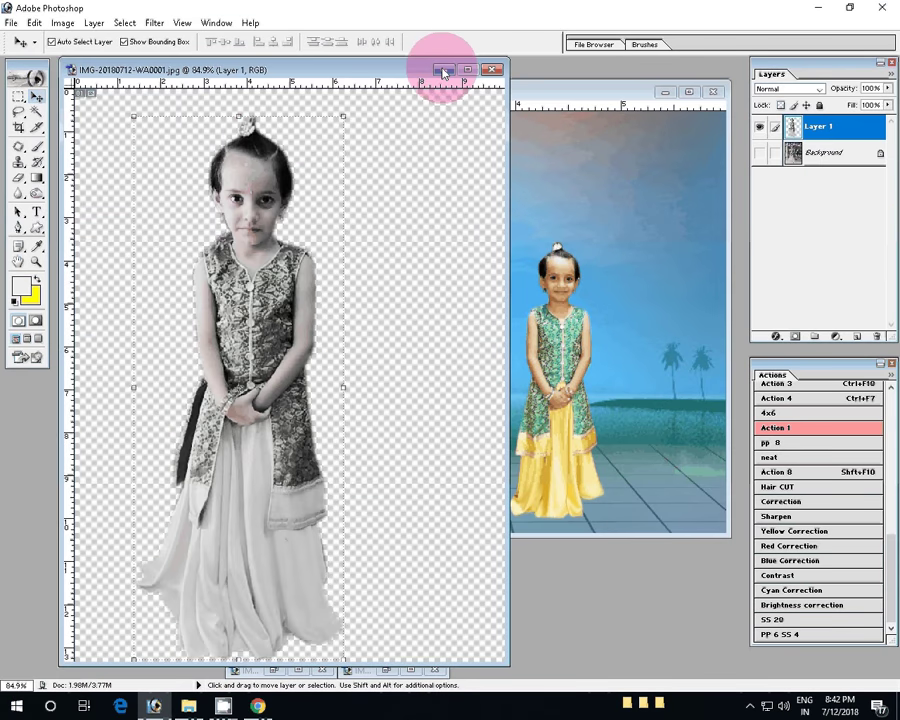
{"action": "left_click", "coordinate": [277, 537]}
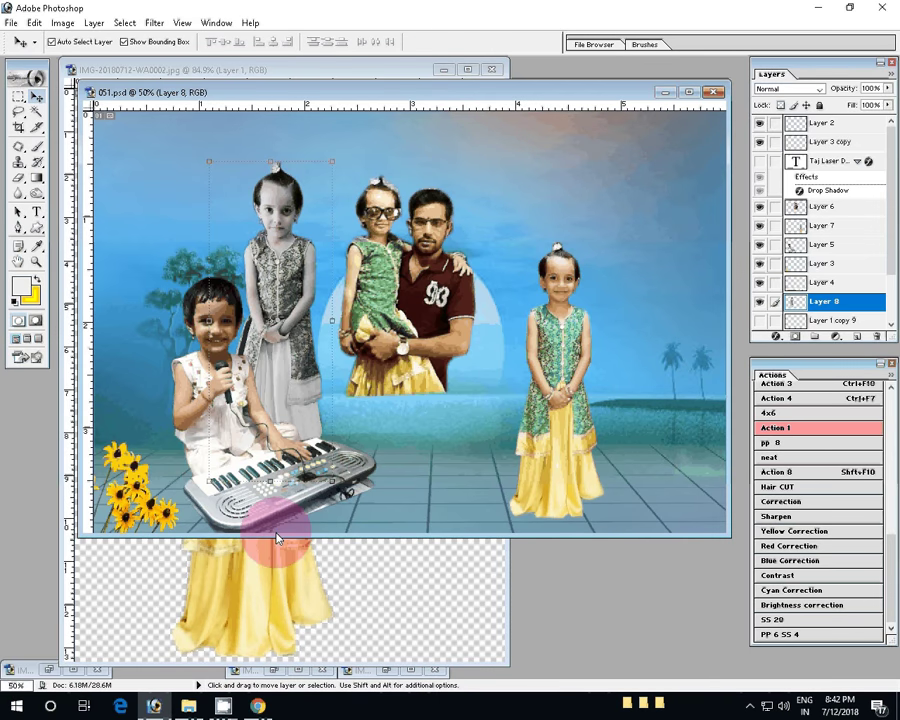
{"action": "left_click", "coordinate": [273, 669]}
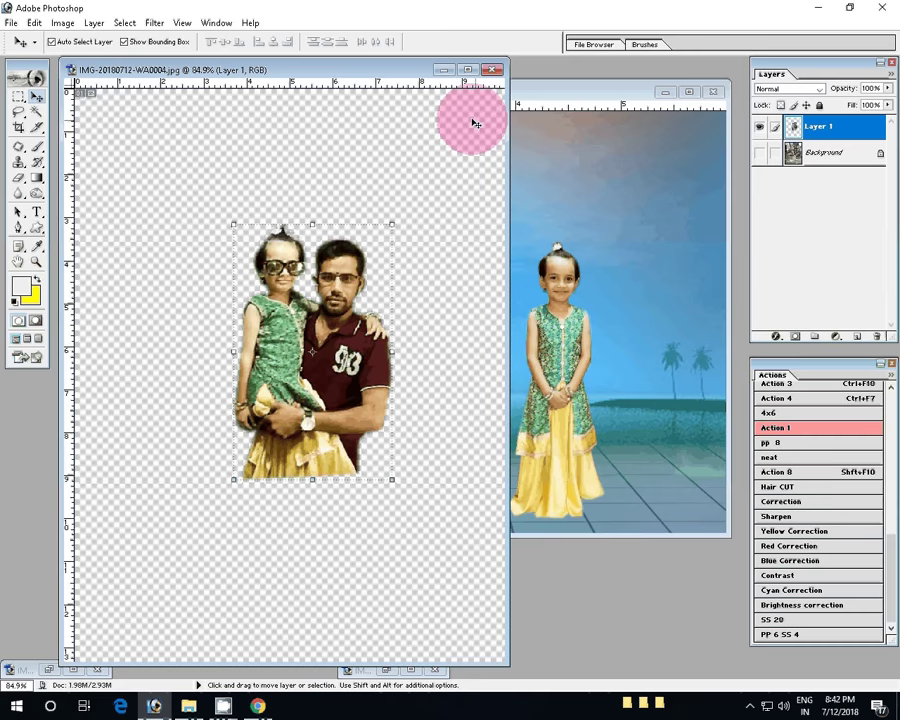
{"action": "left_click", "coordinate": [389, 669]}
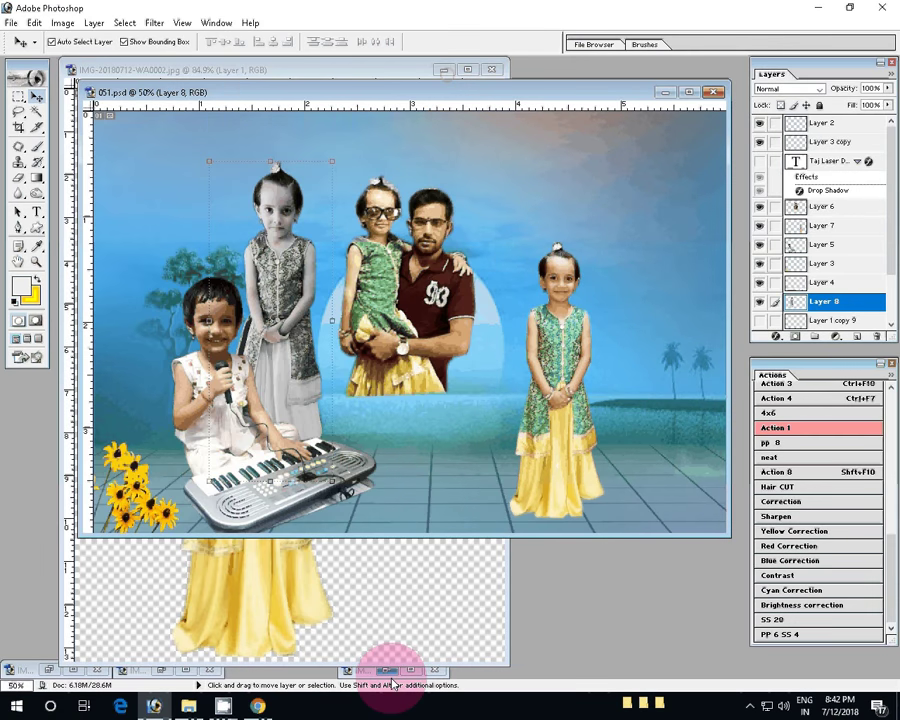
{"action": "left_click", "coordinate": [357, 72]}
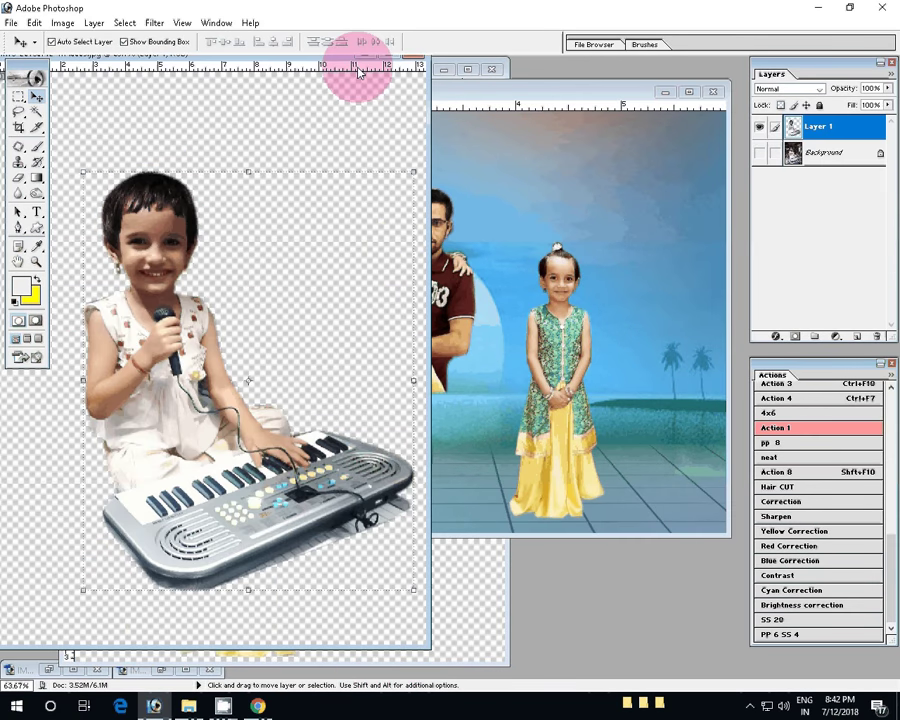
{"action": "key", "text": "ctrl+Tab"}
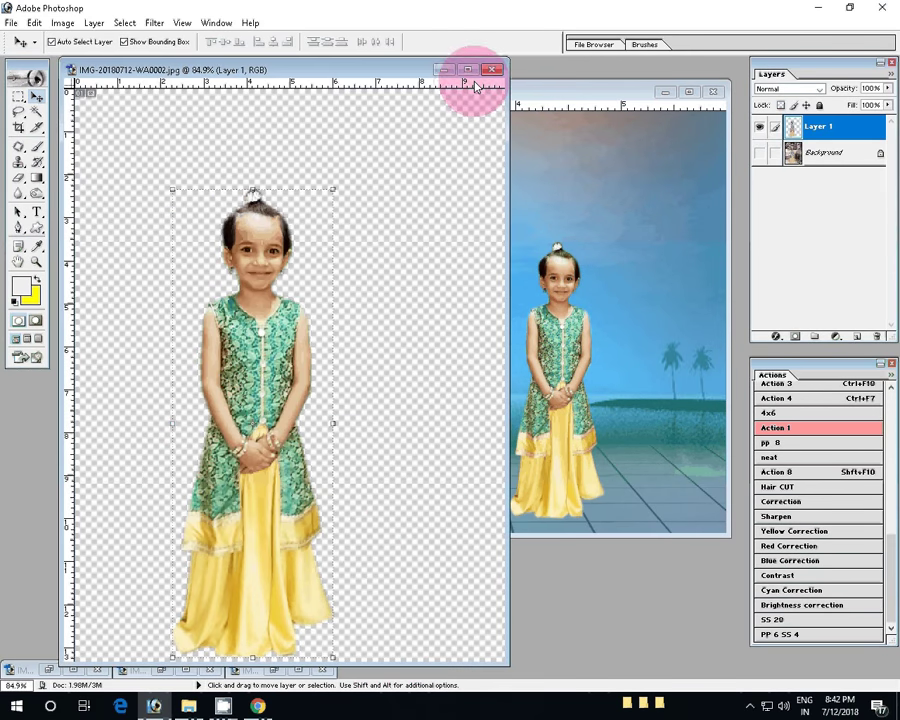
{"action": "left_click", "coordinate": [443, 69]}
{"action": "left_click_drag", "start_coordinate": [401, 100], "coordinate": [464, 122]}
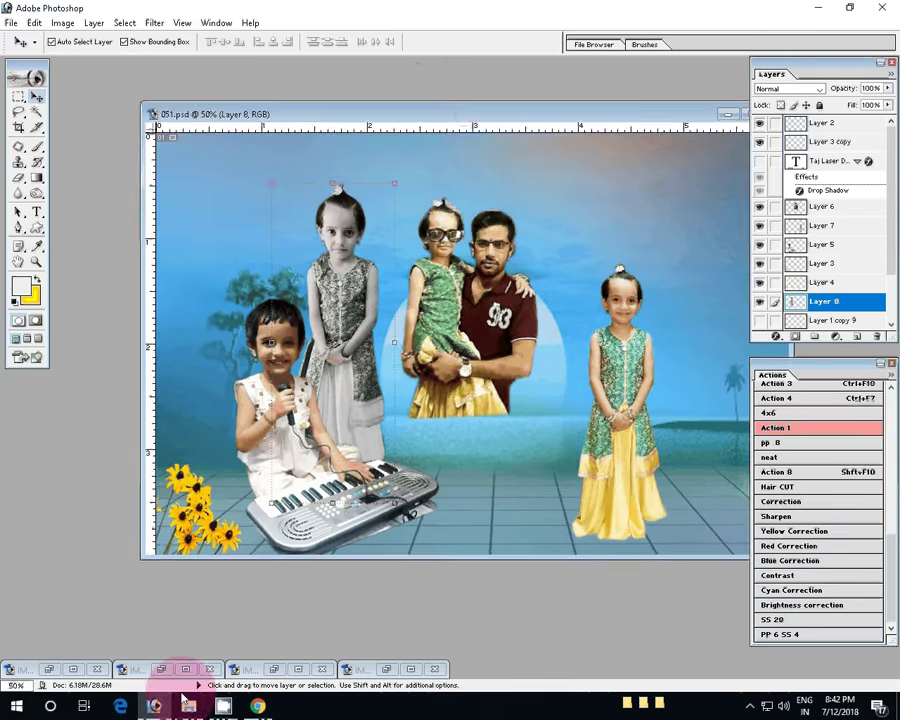
{"action": "left_click", "coordinate": [225, 706]}
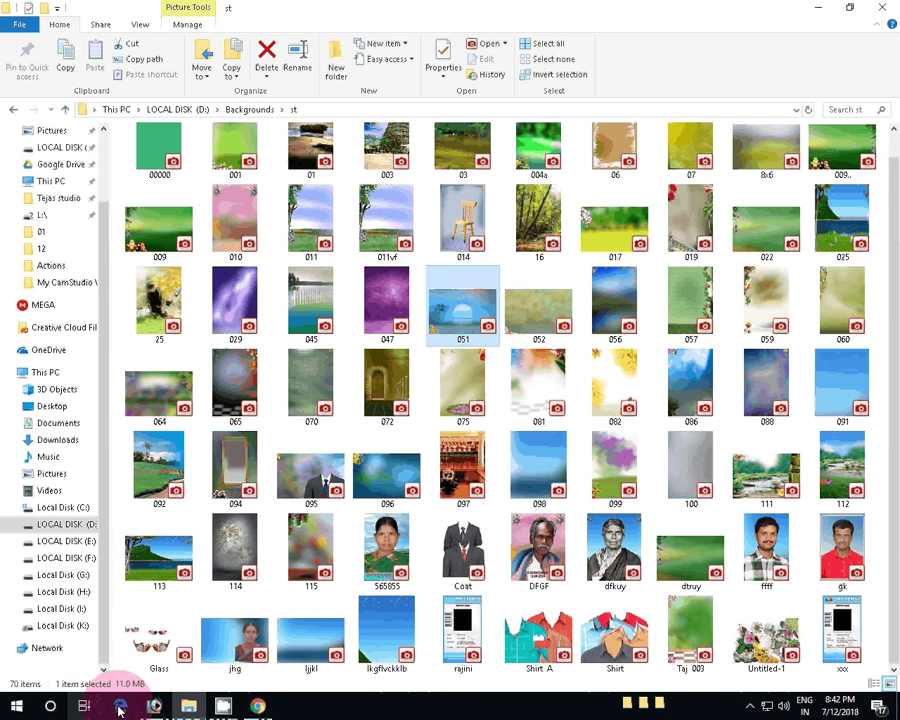
{"action": "mouse_move", "coordinate": [57, 440]}
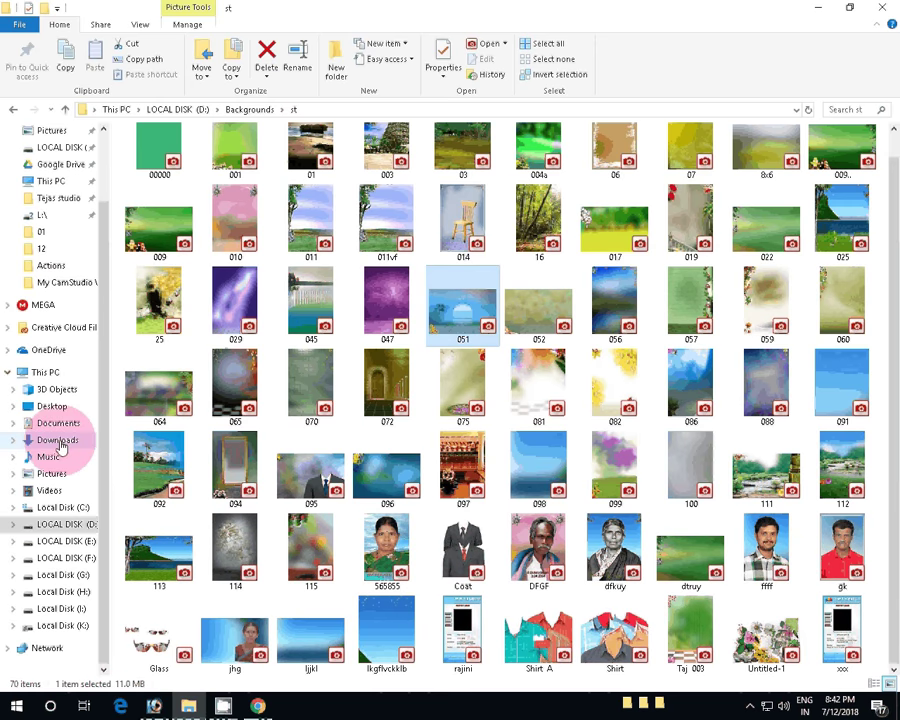
Open IMG-20180712-WA0003 from Downloads\SHAREit\NOKIA RM-1090_1001\photo by dragging it onto Photoshop
{"action": "left_click", "coordinate": [58, 440]}
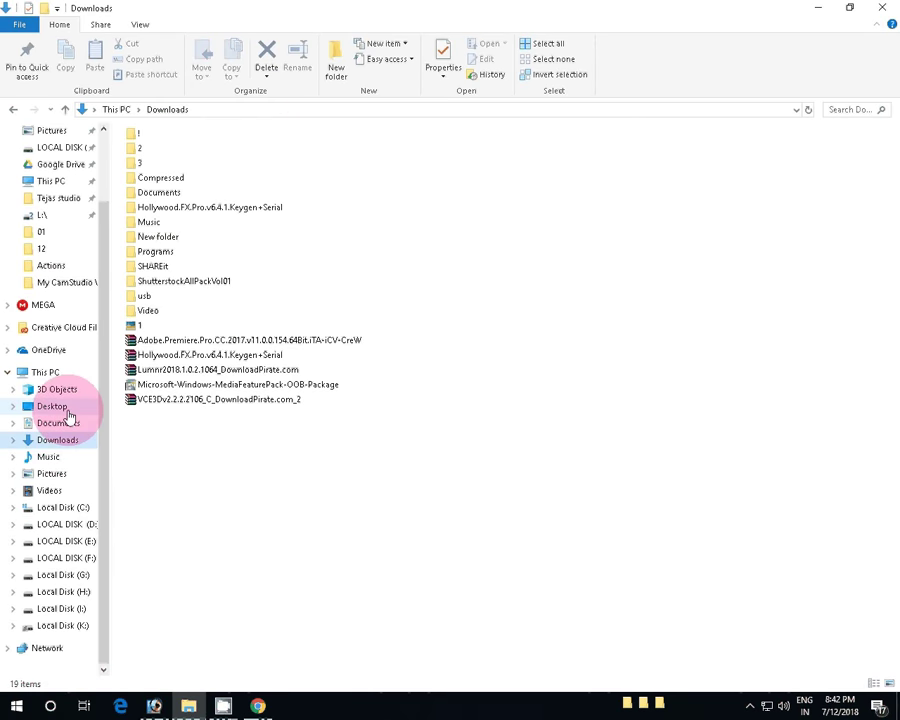
{"action": "left_click", "coordinate": [170, 268]}
{"action": "double_click", "coordinate": [172, 270]}
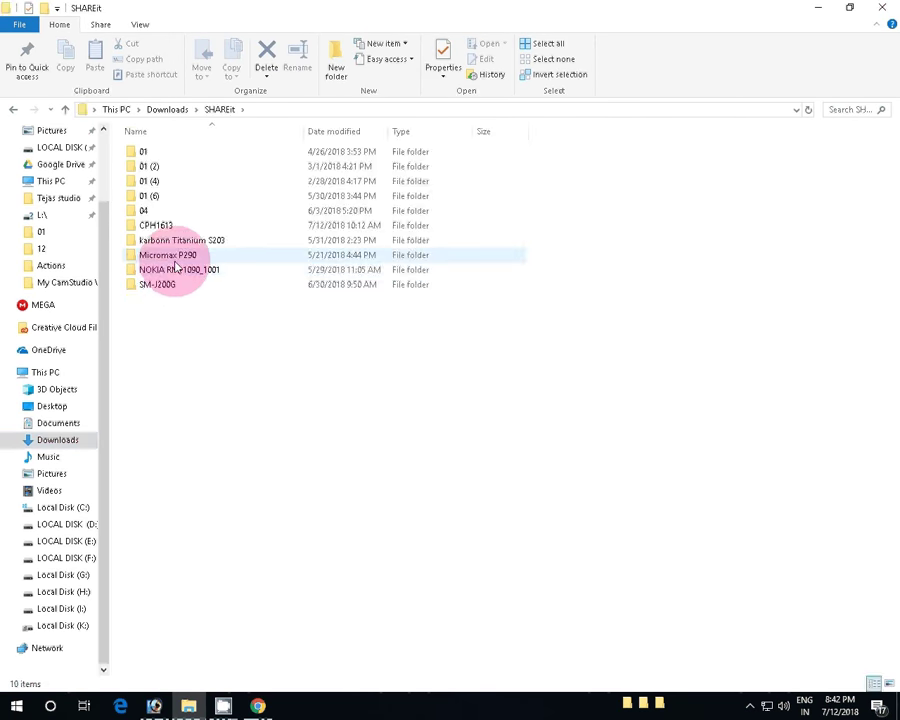
{"action": "double_click", "coordinate": [174, 269]}
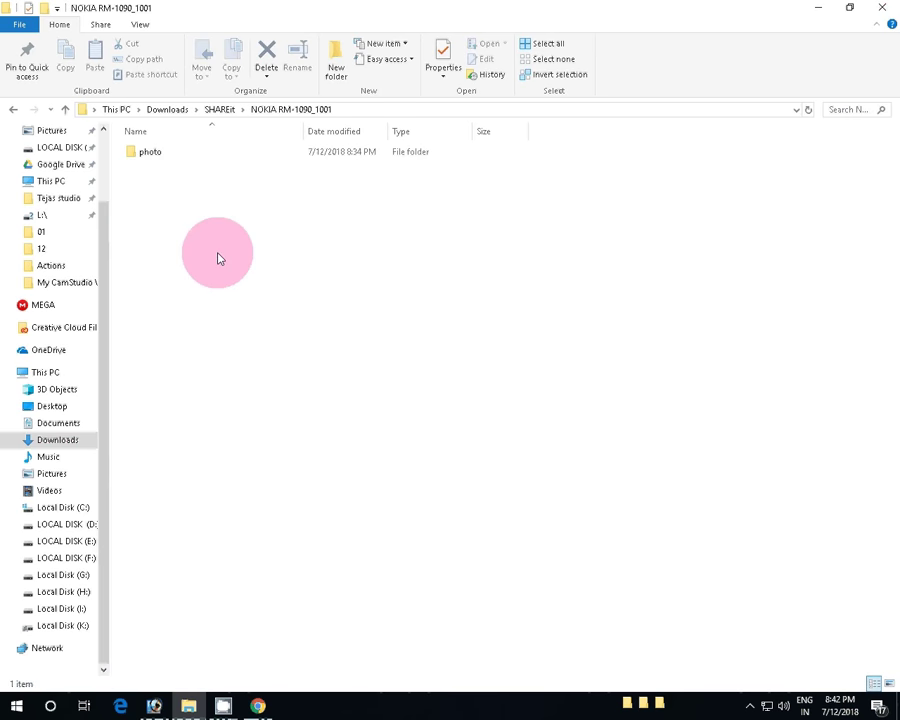
{"action": "left_click", "coordinate": [168, 159]}
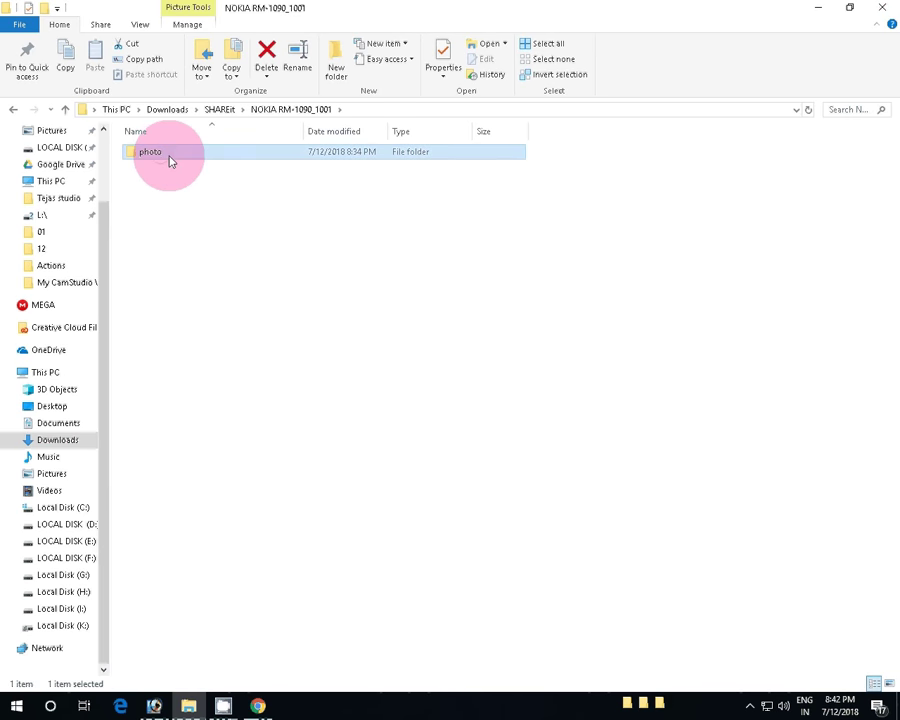
{"action": "double_click", "coordinate": [168, 160]}
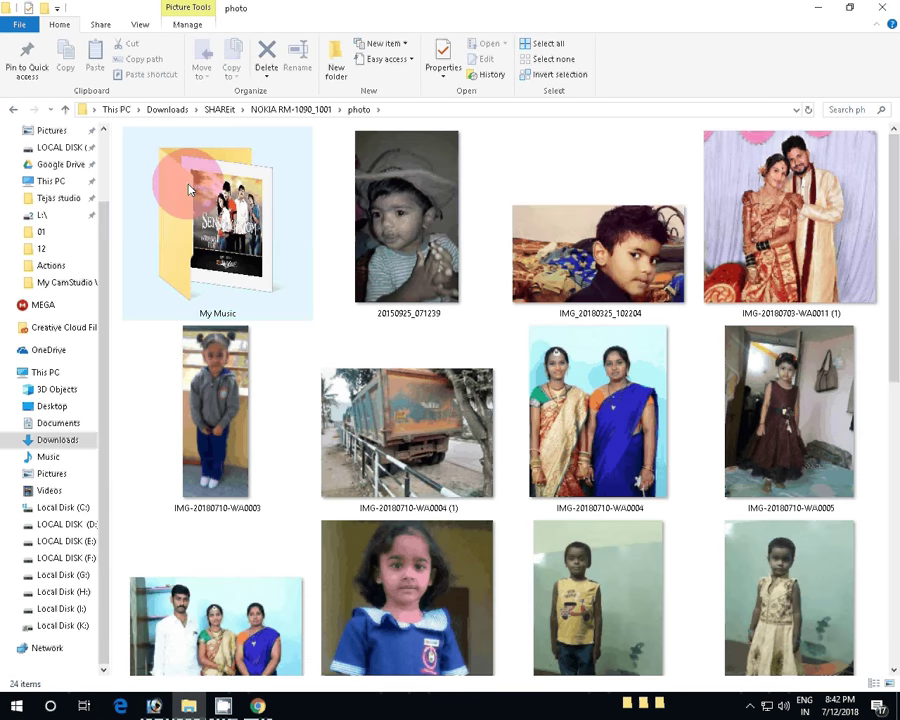
{"action": "scroll", "coordinate": [588, 460], "scroll_direction": "down", "scroll_amount": 3}
{"action": "scroll", "coordinate": [588, 460], "scroll_direction": "down", "scroll_amount": 5}
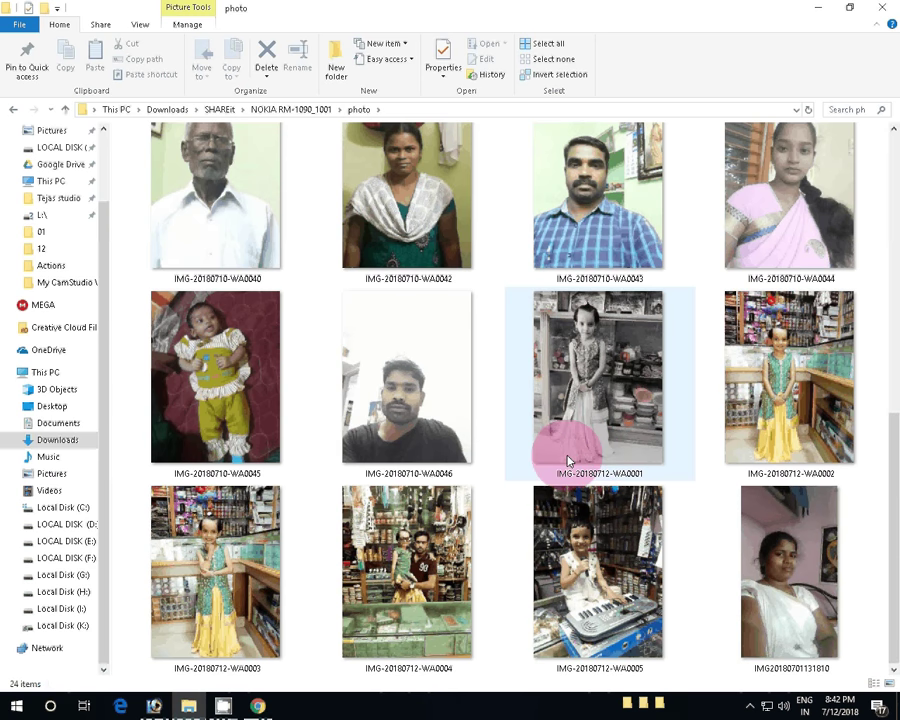
{"action": "left_click", "coordinate": [176, 606]}
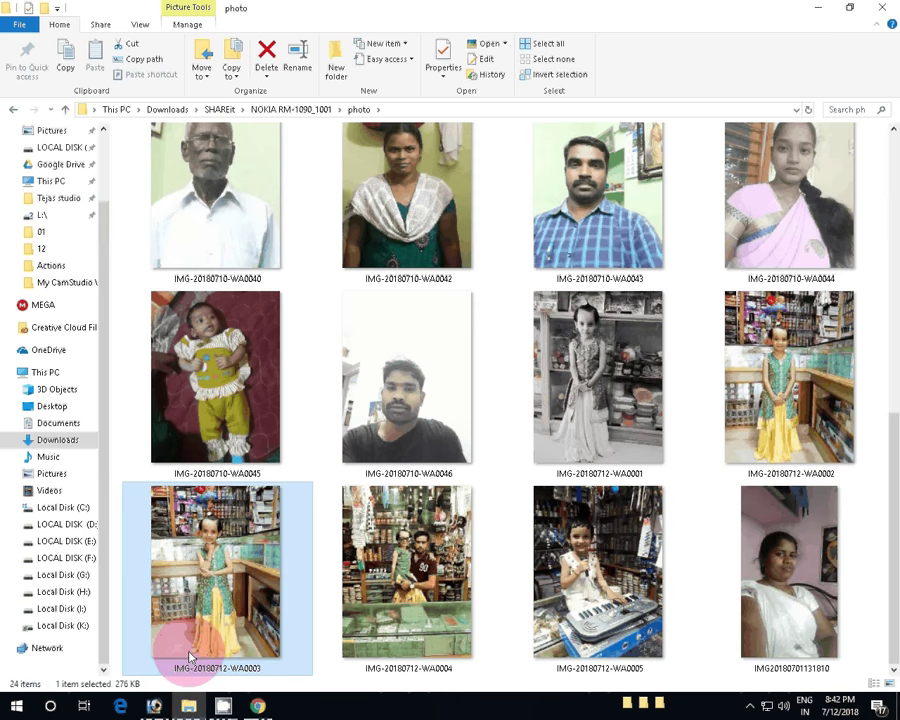
{"action": "mouse_move", "coordinate": [190, 656]}
{"action": "left_mouse_down"}
{"action": "mouse_move", "coordinate": [152, 702]}
{"action": "mouse_move", "coordinate": [266, 590]}
{"action": "left_mouse_up"}
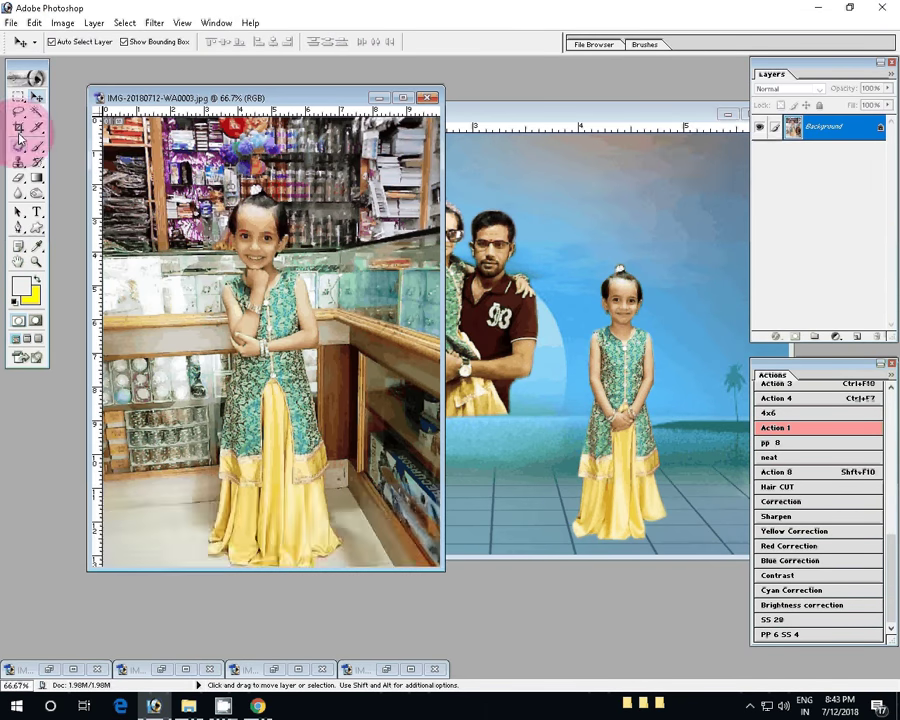
Copy a rectangle around the girl's upper body to Layer 1 and hide the Background
{"action": "left_click", "coordinate": [18, 97]}
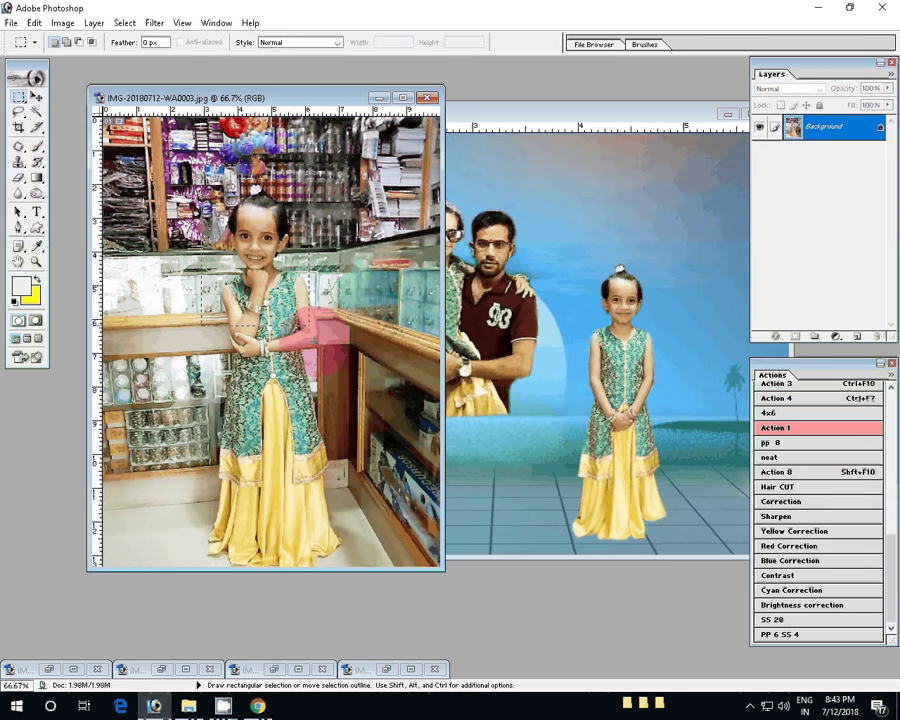
{"action": "left_click_drag", "start_coordinate": [315, 340], "coordinate": [340, 378]}
{"action": "left_click", "coordinate": [629, 176]}
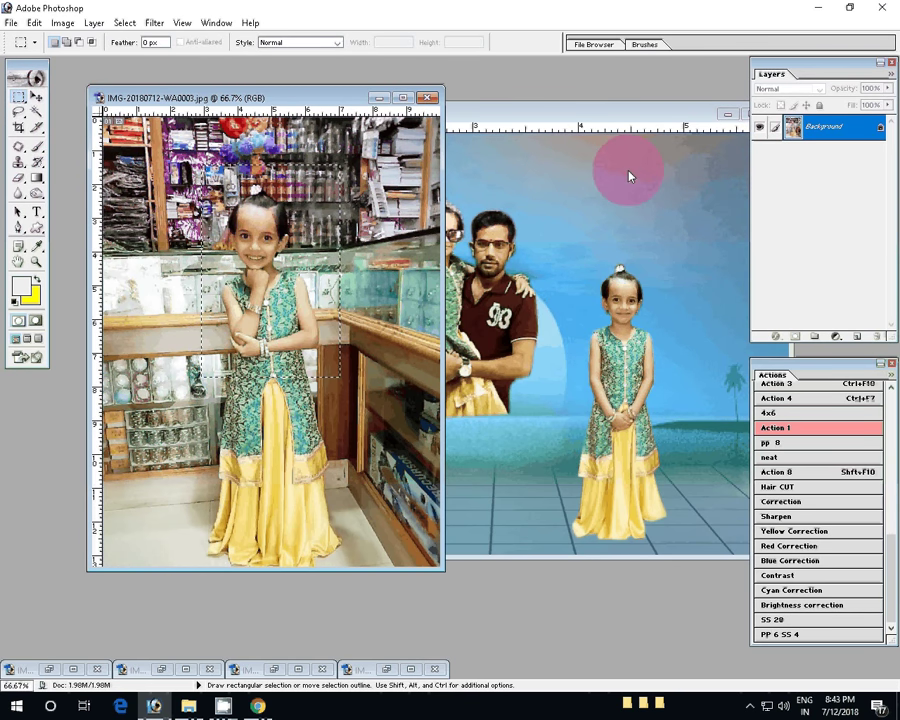
{"action": "key", "text": "ctrl+j"}
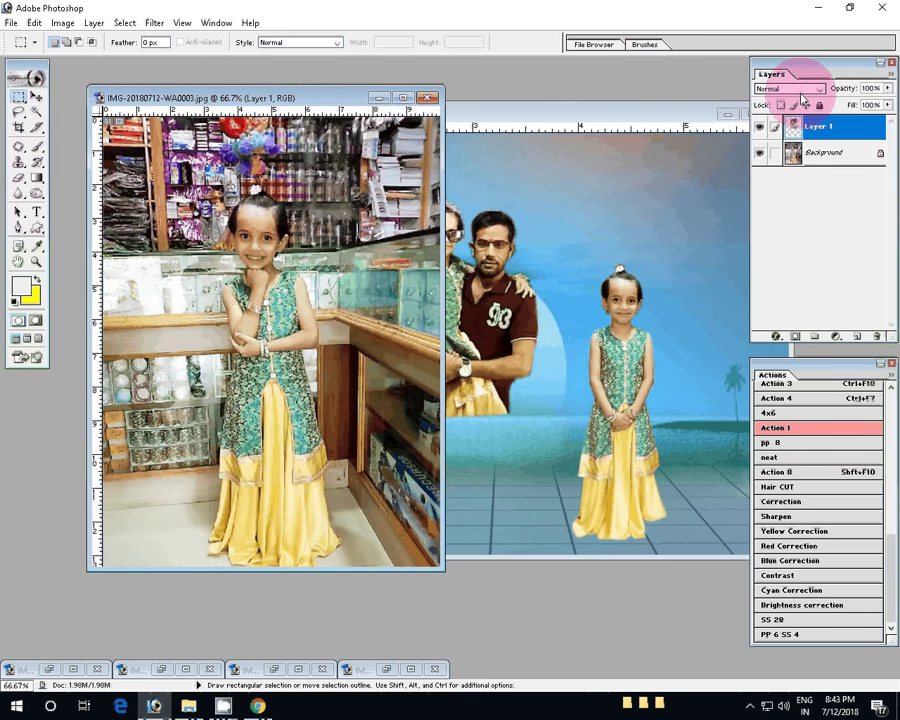
{"action": "left_click", "coordinate": [759, 152]}
{"action": "left_click", "coordinate": [222, 378]}
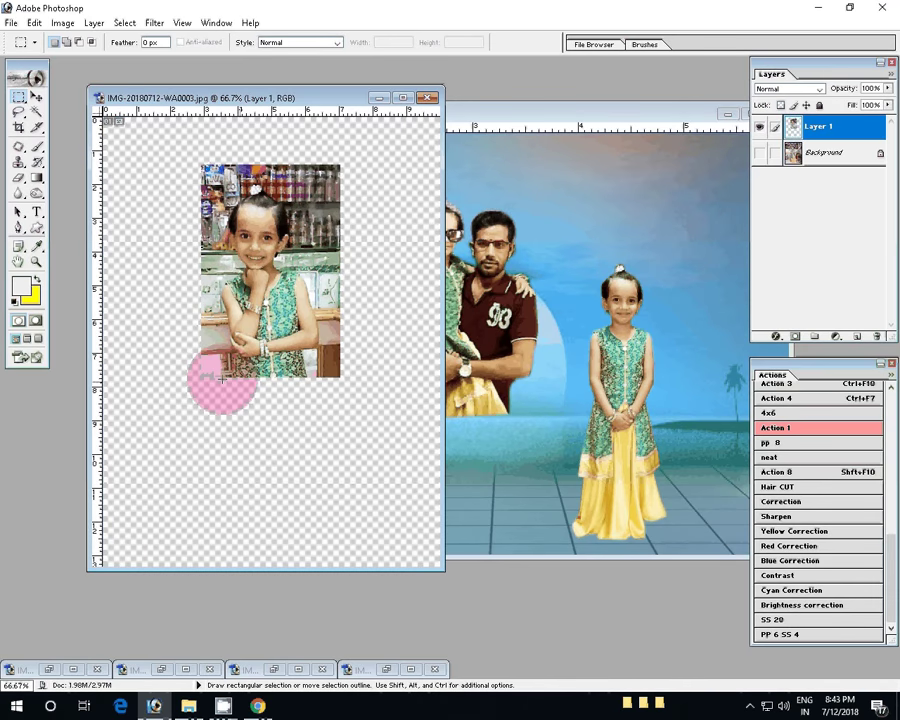
Zoom the girl's photo, using Fit on Screen and Actual Pixels, ending at 200%
{"action": "key", "text": "z"}
{"action": "left_click_drag", "start_coordinate": [222, 370], "coordinate": [236, 380]}
{"action": "right_click", "coordinate": [381, 282]}
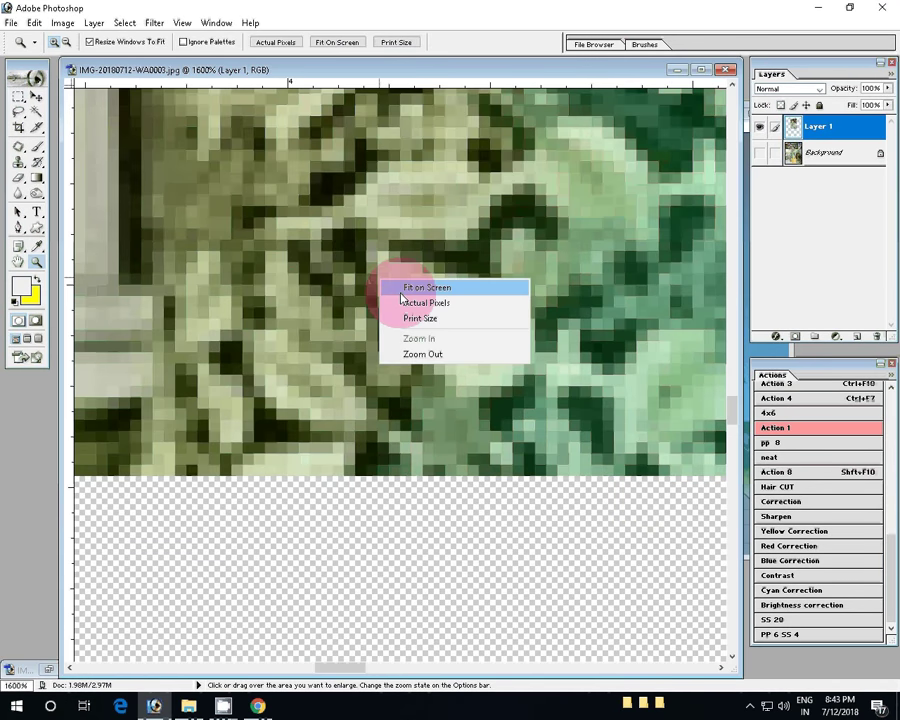
{"action": "left_click", "coordinate": [401, 289]}
{"action": "left_click_drag", "start_coordinate": [259, 411], "coordinate": [268, 404]}
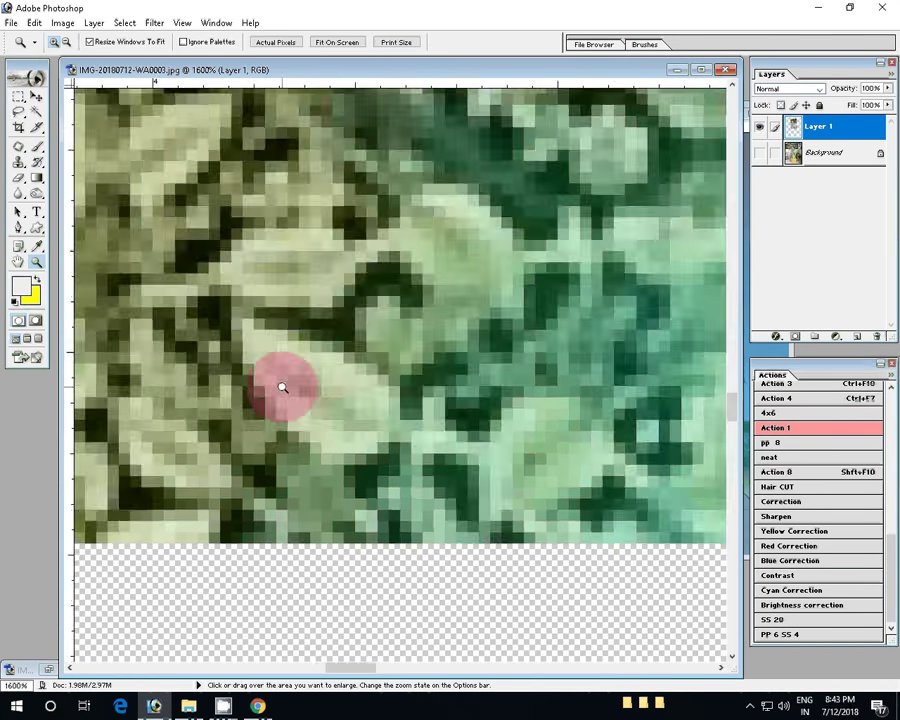
{"action": "right_click", "coordinate": [395, 350]}
{"action": "left_click", "coordinate": [396, 347]}
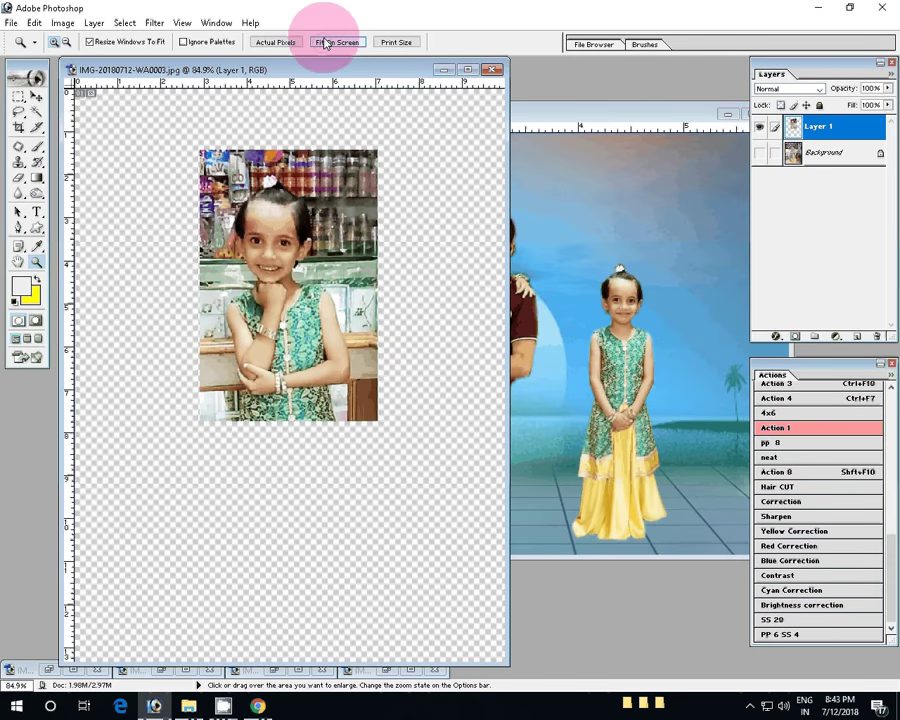
{"action": "left_click", "coordinate": [277, 43]}
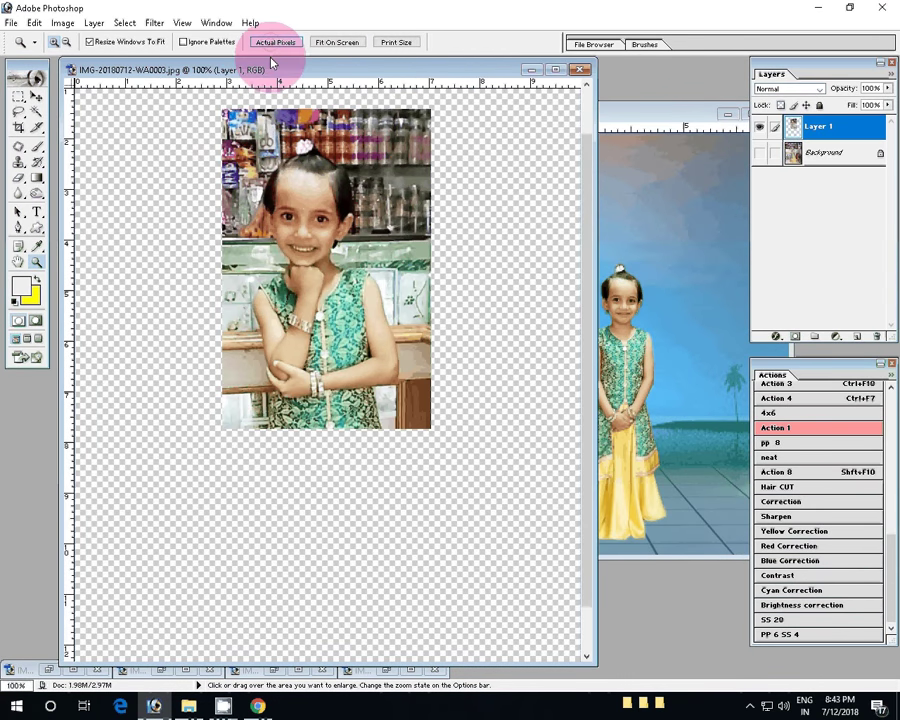
{"action": "left_click", "coordinate": [343, 379]}
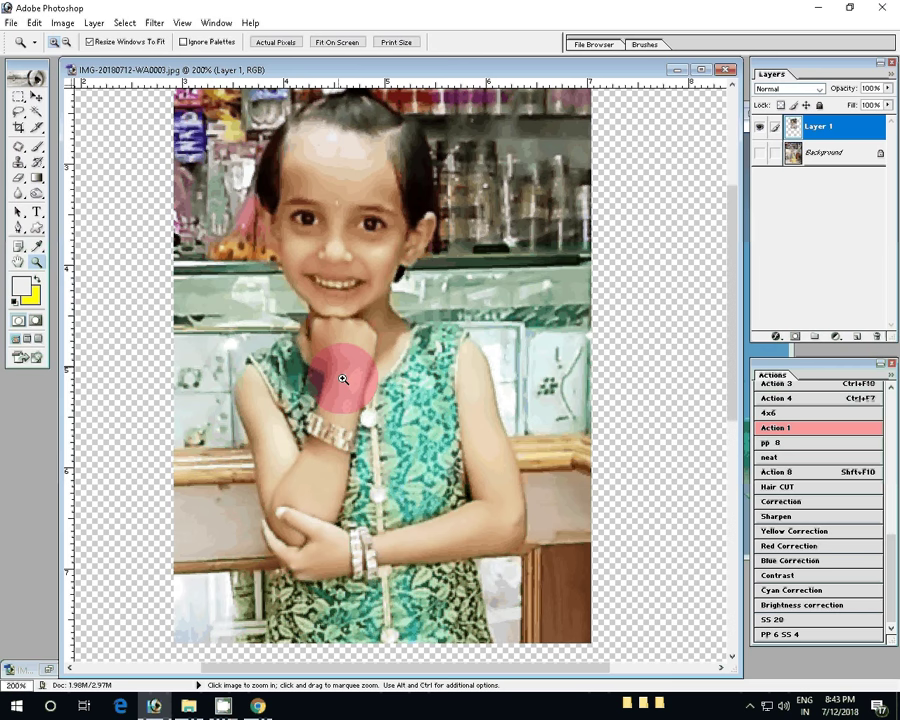
Trace a pen path from the girl's jaw around her head, hair flower and right shoulder
{"action": "key", "text": "p"}
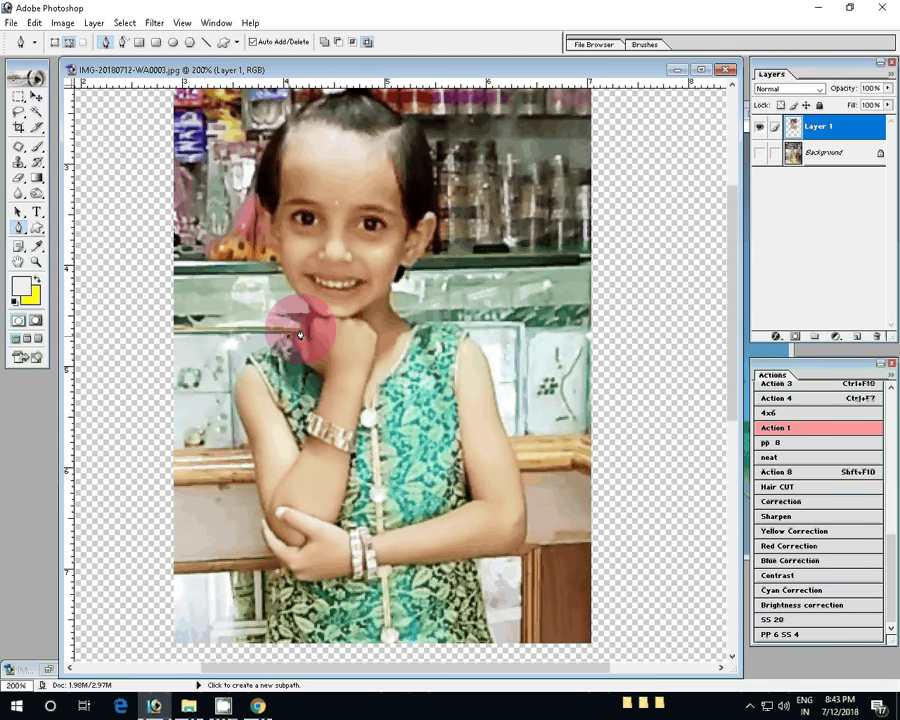
{"action": "left_click", "coordinate": [300, 335]}
{"action": "left_click", "coordinate": [285, 281]}
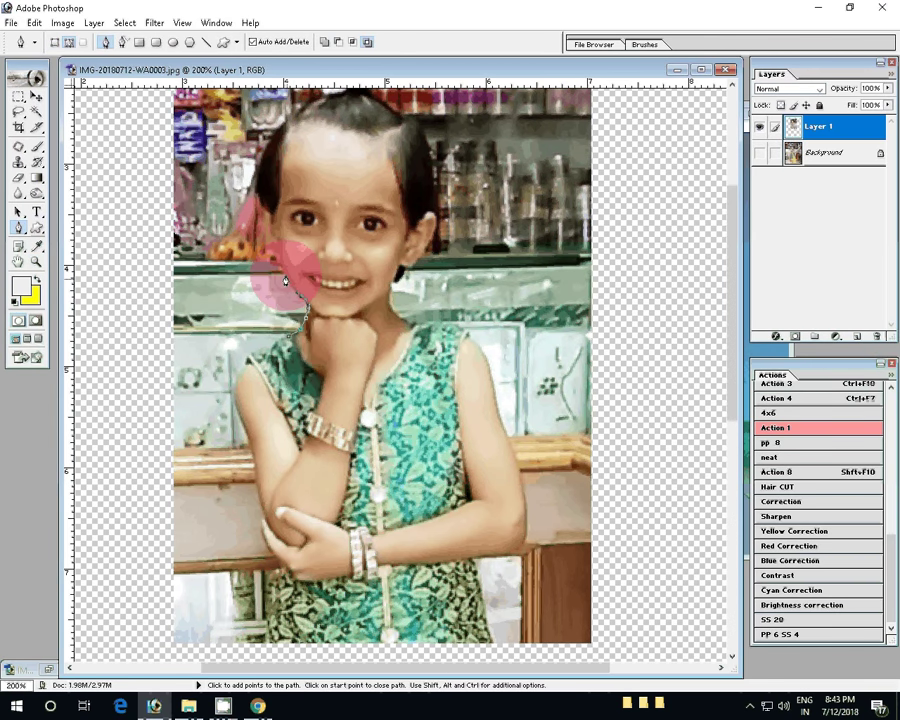
{"action": "left_click", "coordinate": [261, 208]}
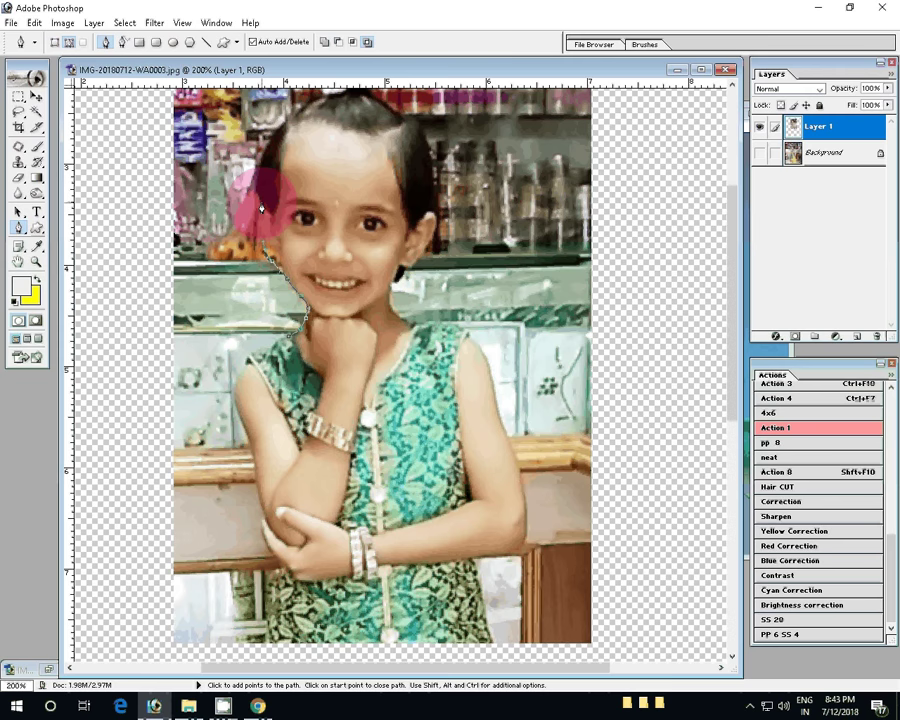
{"action": "left_click", "coordinate": [290, 117]}
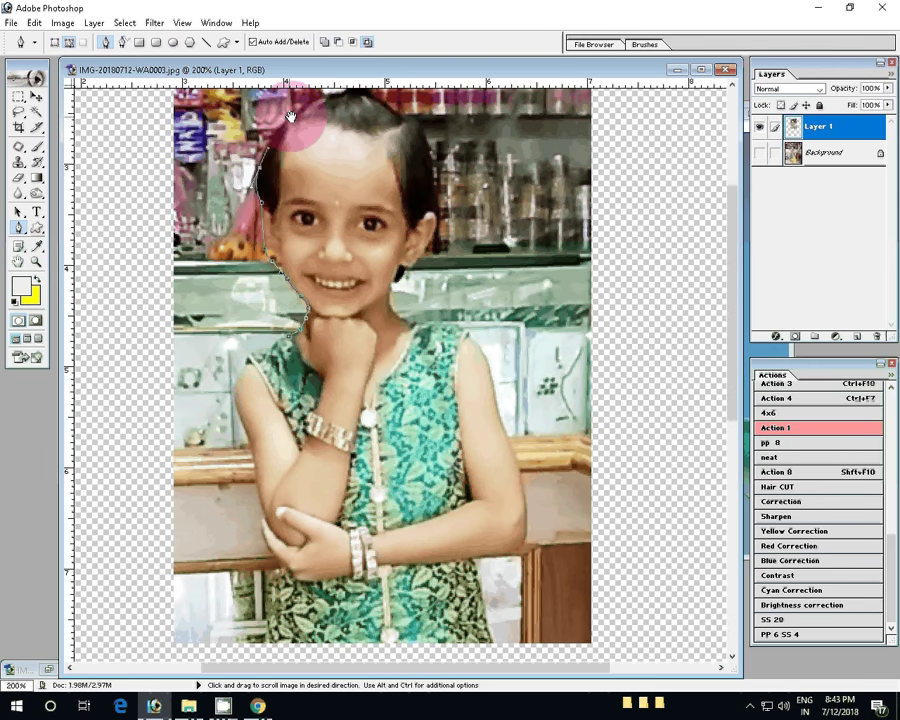
{"action": "left_click_drag", "start_coordinate": [290, 117], "coordinate": [247, 233]}
{"action": "left_click", "coordinate": [290, 187]}
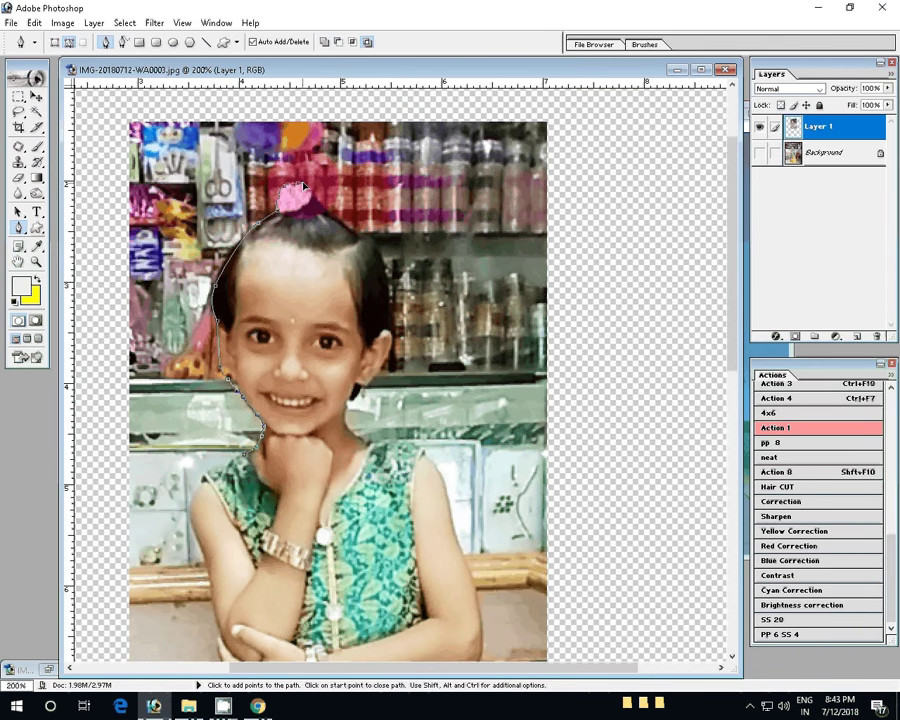
{"action": "left_click_drag", "start_coordinate": [320, 213], "coordinate": [369, 244]}
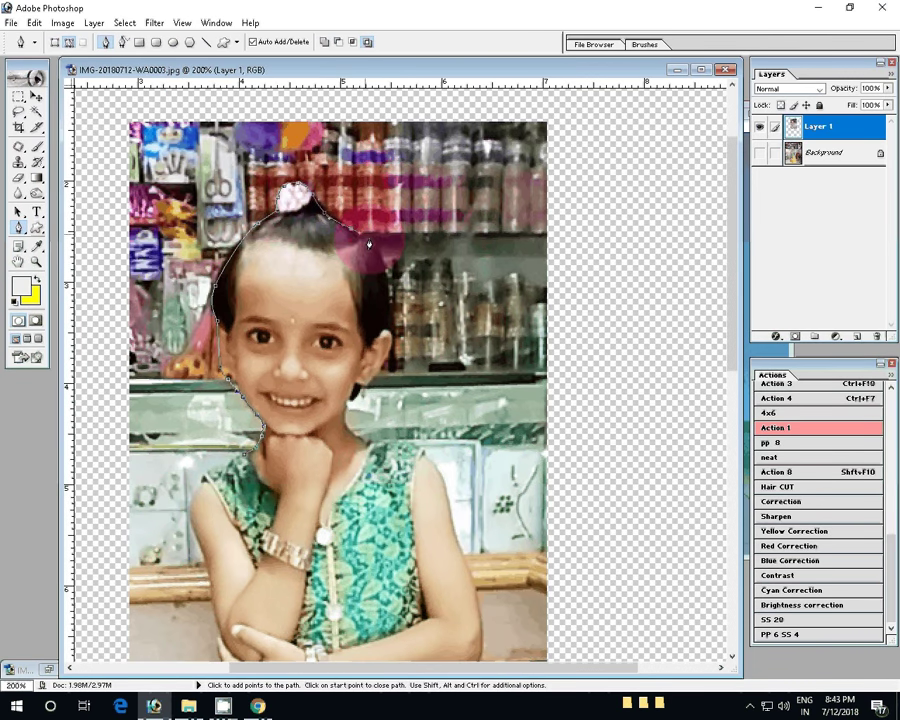
{"action": "left_click", "coordinate": [392, 366]}
{"action": "left_click", "coordinate": [353, 395]}
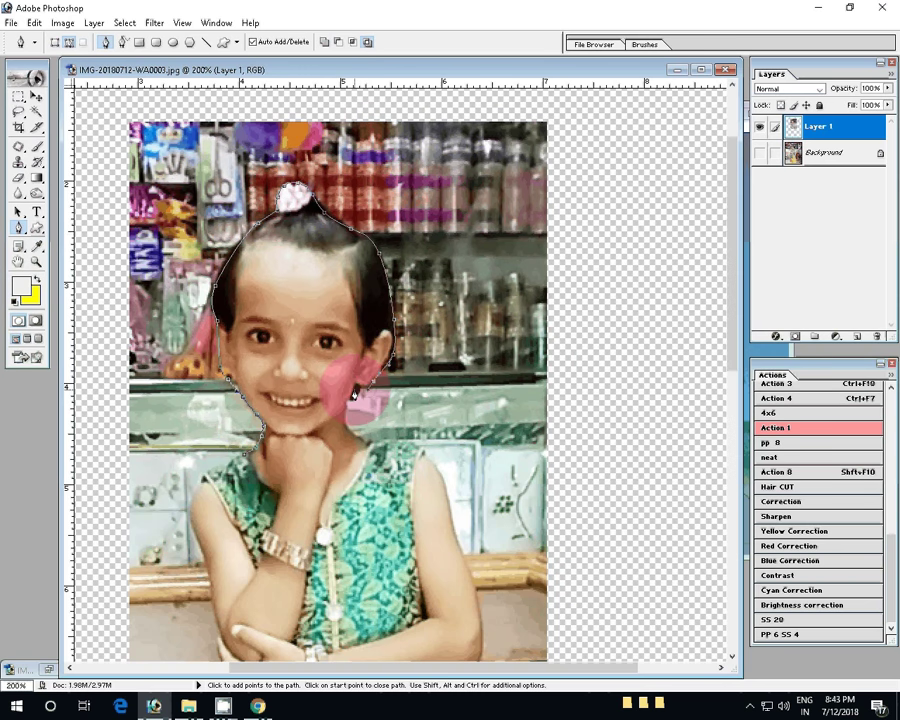
{"action": "left_click", "coordinate": [345, 422]}
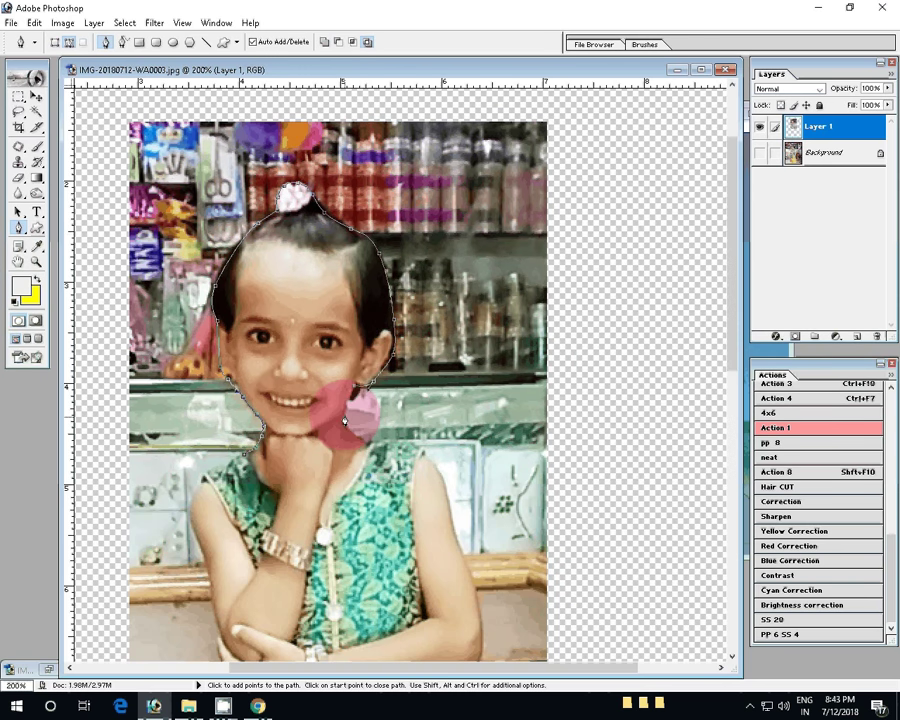
{"action": "left_click", "coordinate": [403, 452]}
{"action": "mouse_move", "coordinate": [449, 497]}
{"action": "left_mouse_down"}
{"action": "mouse_move", "coordinate": [456, 523]}
{"action": "mouse_move", "coordinate": [366, 256]}
{"action": "left_mouse_up"}
Continue the path down the right arm, along the bottom edge and up the left arm to the chin
{"action": "left_click", "coordinate": [379, 321]}
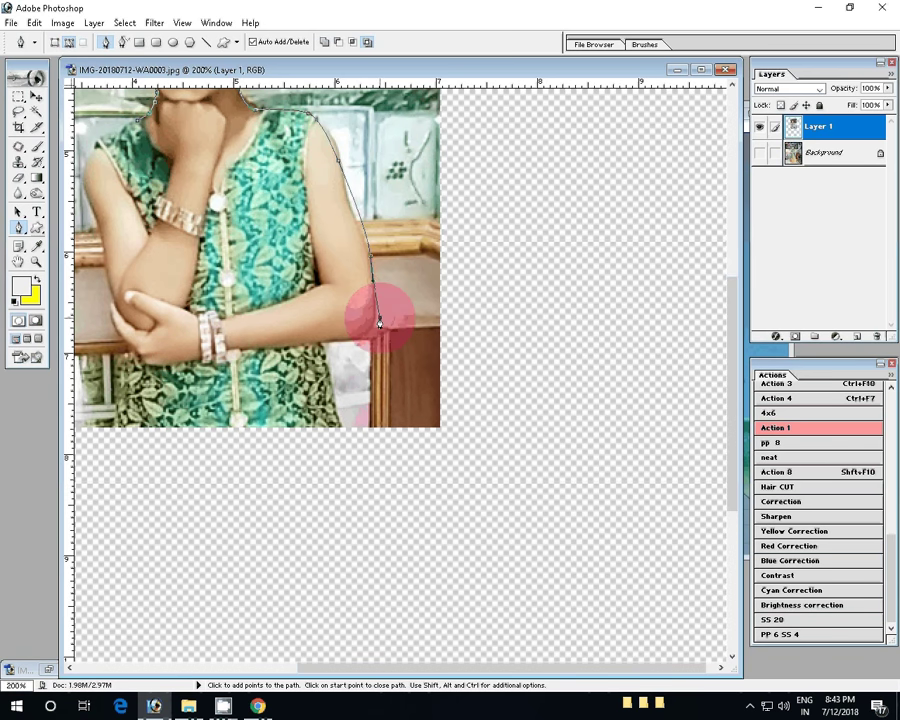
{"action": "mouse_move", "coordinate": [379, 321]}
{"action": "left_mouse_down"}
{"action": "mouse_move", "coordinate": [356, 221]}
{"action": "mouse_move", "coordinate": [372, 315]}
{"action": "mouse_move", "coordinate": [324, 349]}
{"action": "left_mouse_up"}
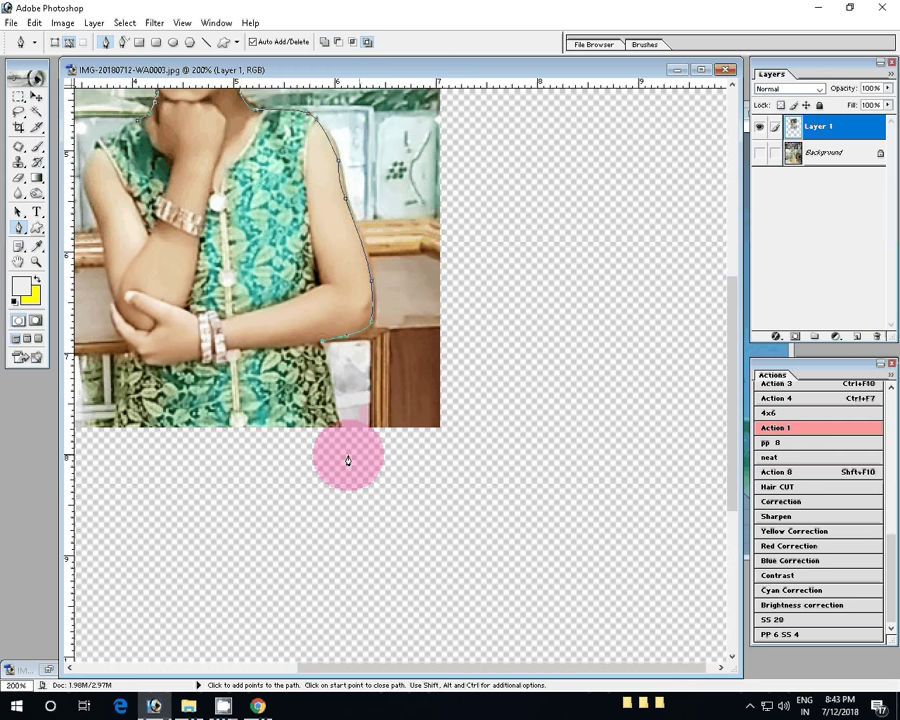
{"action": "left_click_drag", "start_coordinate": [338, 427], "coordinate": [117, 430]}
{"action": "left_click", "coordinate": [120, 355]}
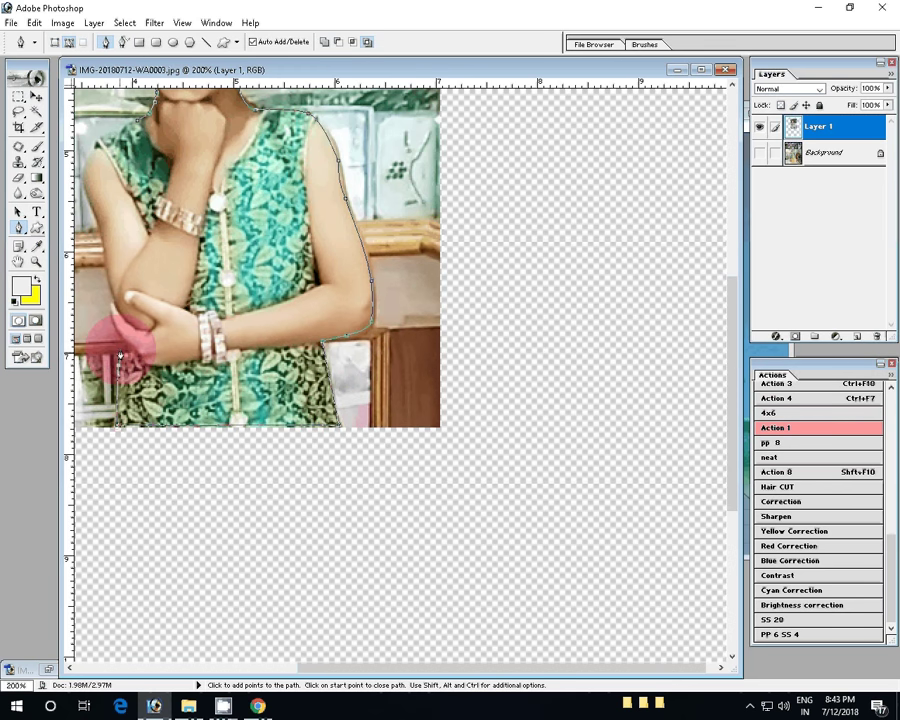
{"action": "left_click_drag", "start_coordinate": [120, 355], "coordinate": [222, 446]}
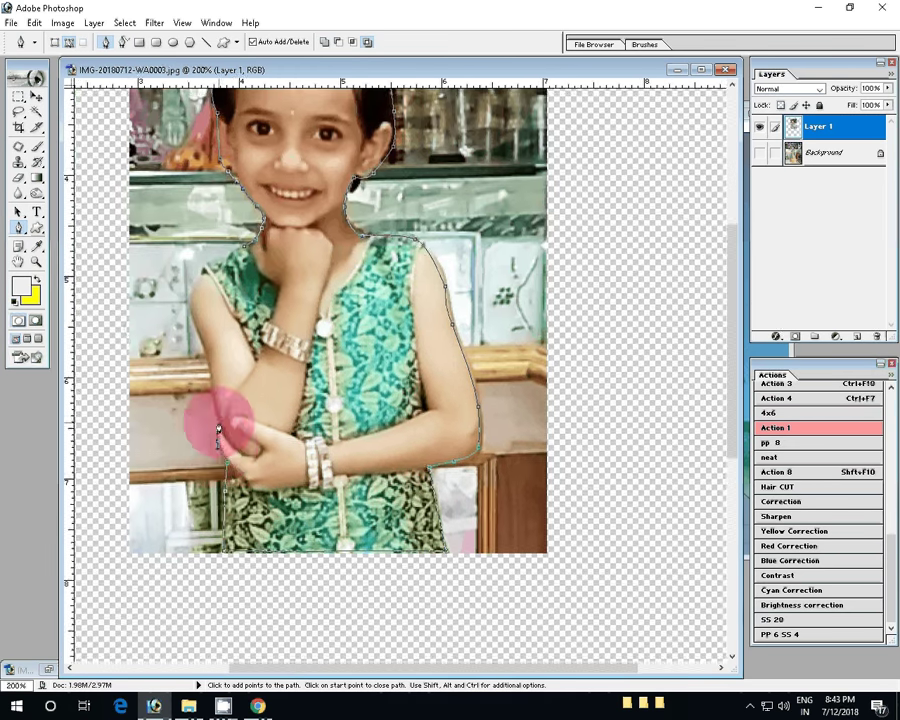
{"action": "left_click", "coordinate": [199, 343]}
{"action": "left_click", "coordinate": [190, 292]}
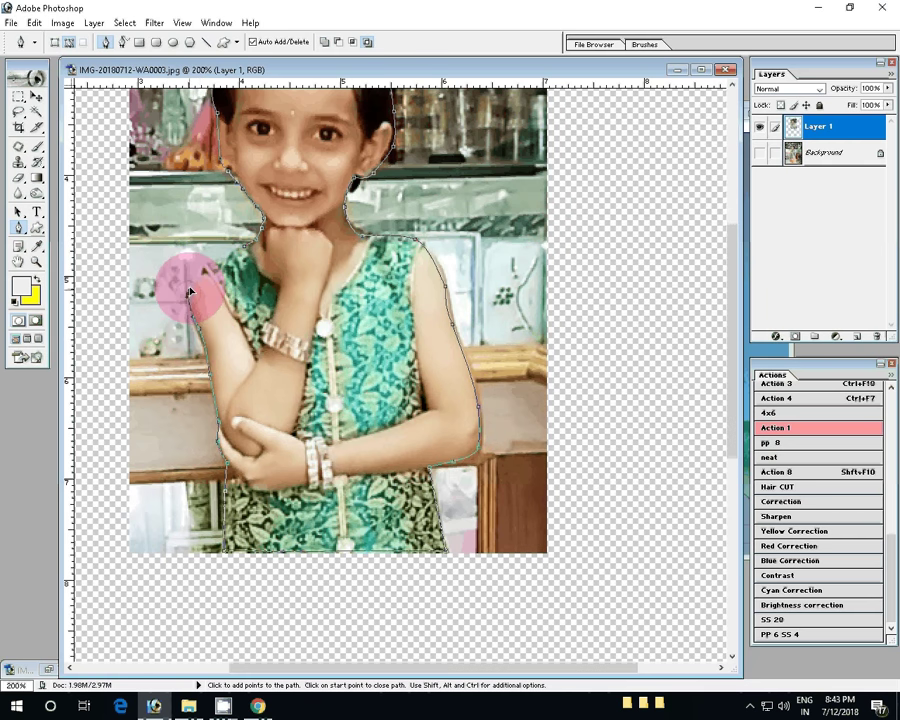
{"action": "left_click", "coordinate": [208, 268]}
{"action": "left_click", "coordinate": [243, 252]}
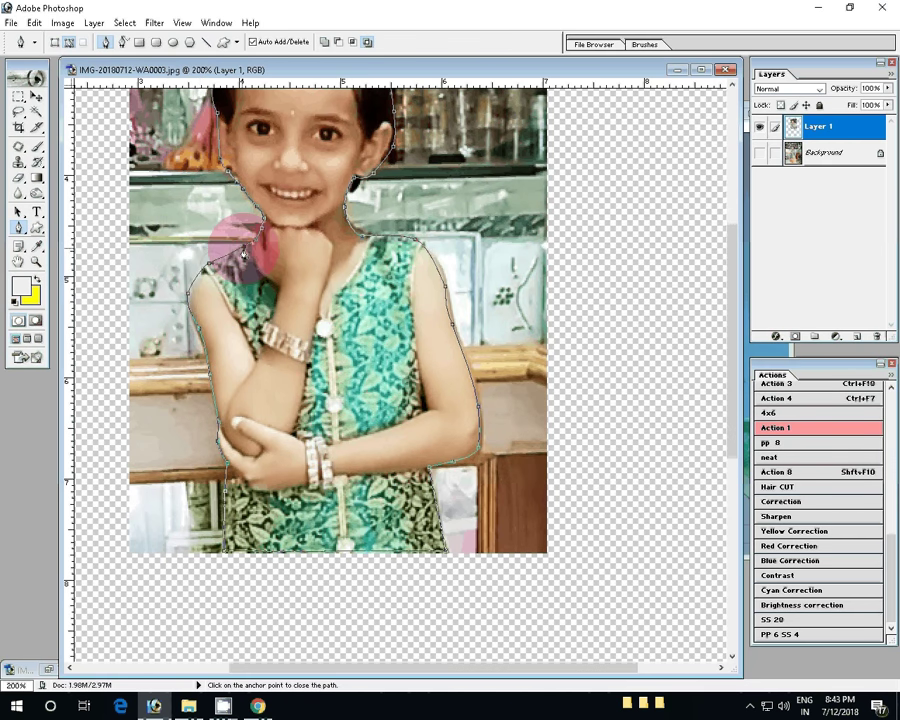
Close the pen path around the girl and turn it into a selection
{"action": "left_click", "coordinate": [243, 252]}
{"action": "right_click", "coordinate": [294, 267]}
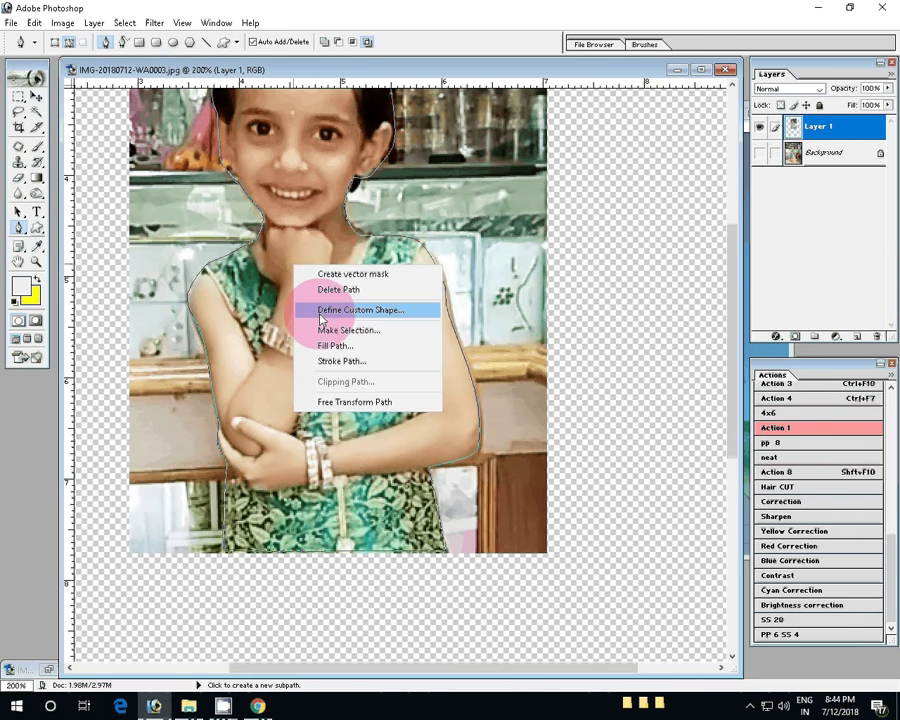
{"action": "left_click", "coordinate": [327, 332]}
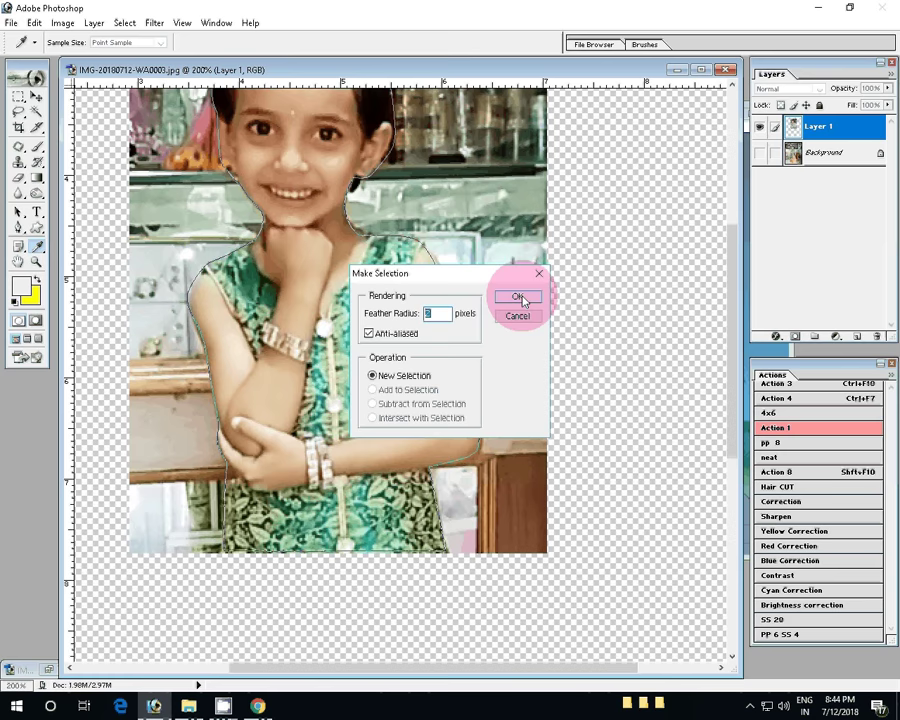
{"action": "left_click", "coordinate": [518, 296]}
Copy the selected girl to a new layer and drag it into the 051.psd scene
{"action": "key", "text": "ctrl+j"}
{"action": "key", "text": "z"}
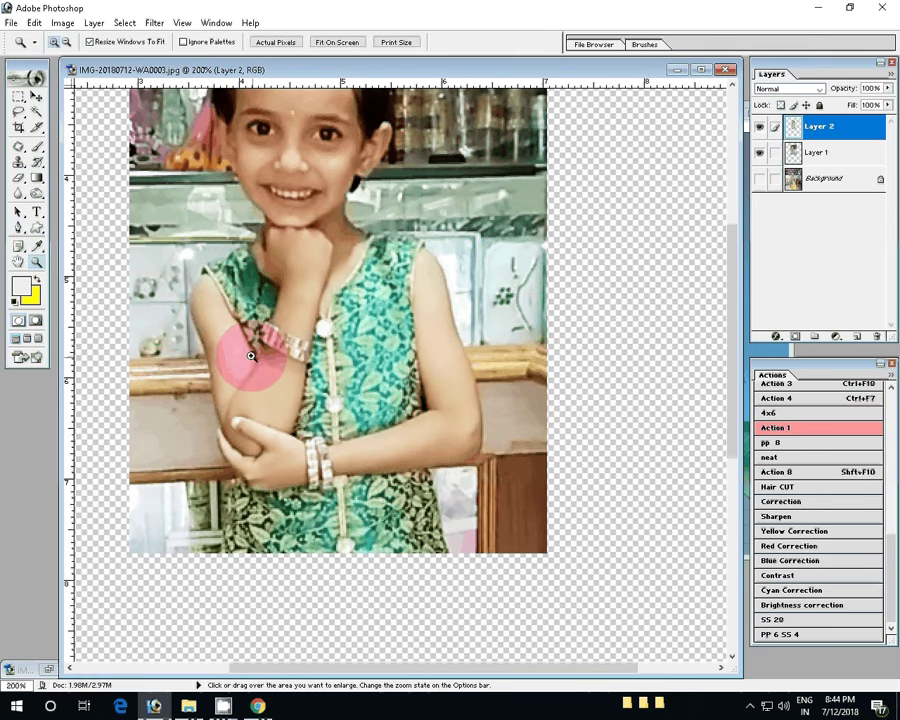
{"action": "right_click", "coordinate": [250, 342]}
{"action": "left_click", "coordinate": [277, 350]}
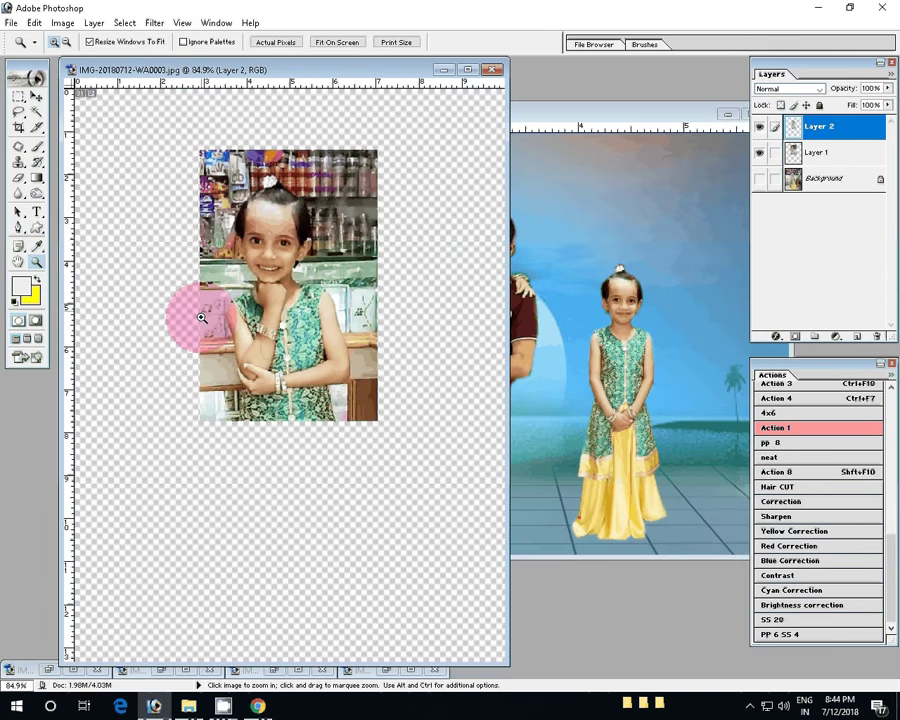
{"action": "key", "text": "v"}
{"action": "mouse_move", "coordinate": [201, 318]}
{"action": "left_mouse_down"}
{"action": "mouse_move", "coordinate": [594, 268]}
{"action": "mouse_move", "coordinate": [574, 250]}
{"action": "left_mouse_up"}
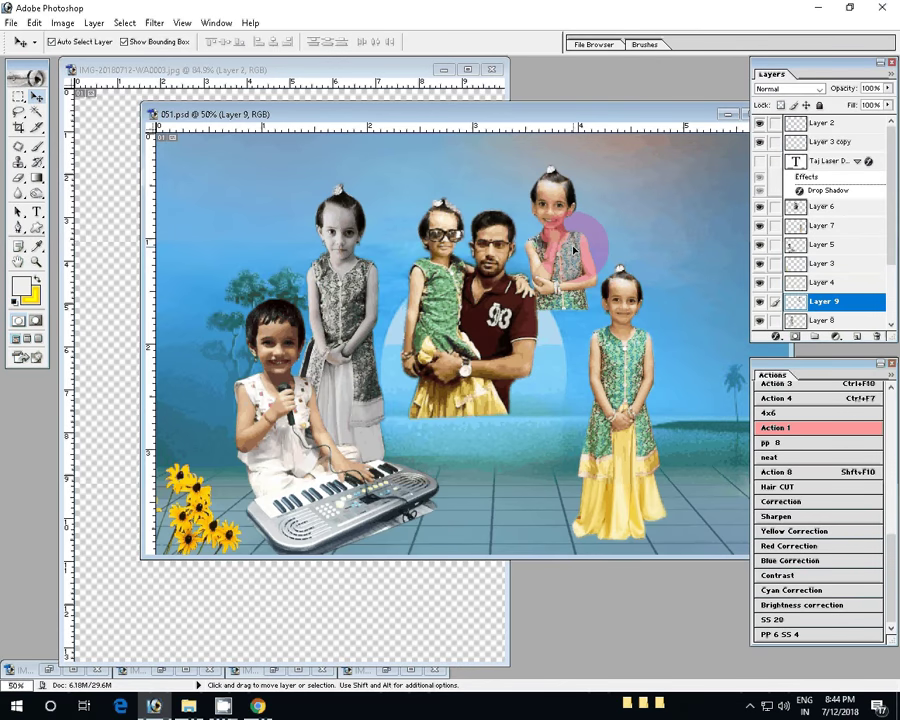
Erase leftover edges around the top-right girl, enlarge her to 155.1% and reposition her
{"action": "key", "text": "e"}
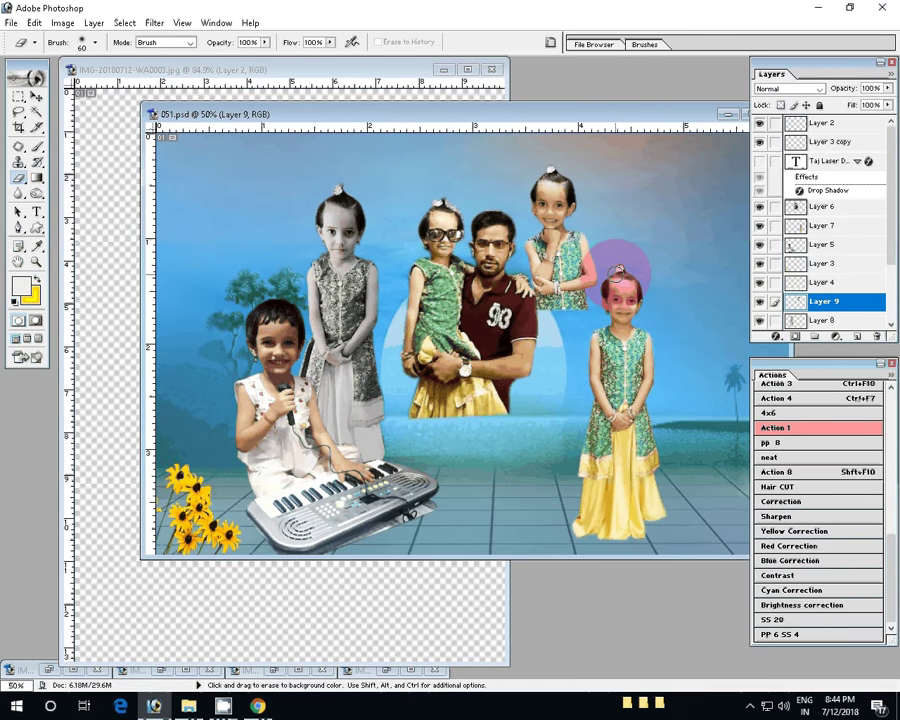
{"action": "key", "text": "bracketright"}
{"action": "key", "text": "bracketright"}
{"action": "key", "text": "bracketright"}
{"action": "mouse_move", "coordinate": [607, 266]}
{"action": "left_mouse_down"}
{"action": "mouse_move", "coordinate": [550, 316]}
{"action": "mouse_move", "coordinate": [478, 352]}
{"action": "left_mouse_up"}
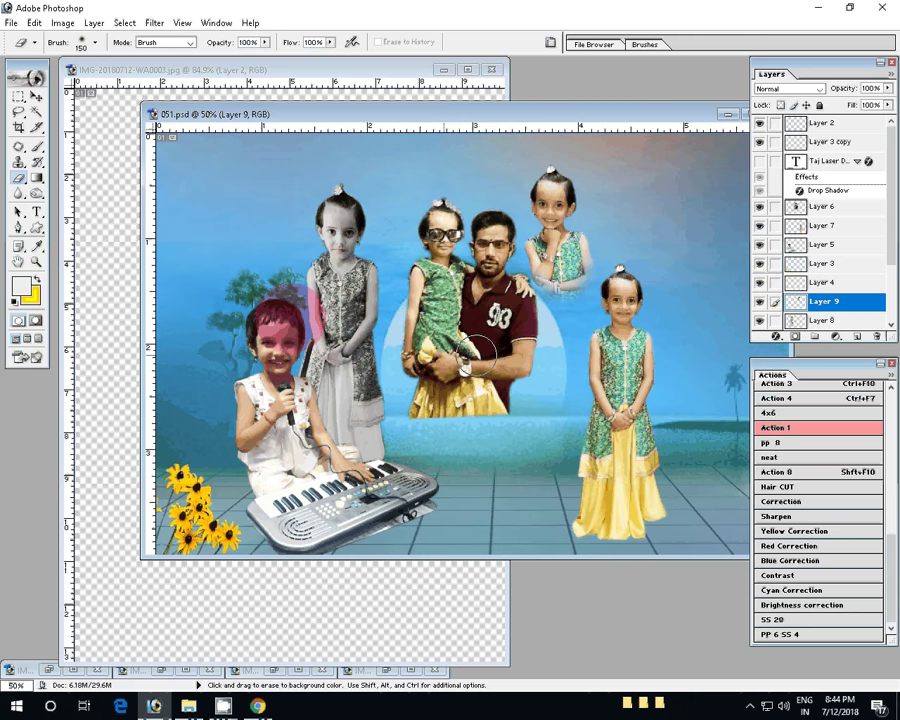
{"action": "key", "text": "v"}
{"action": "left_click_drag", "start_coordinate": [546, 206], "coordinate": [556, 228]}
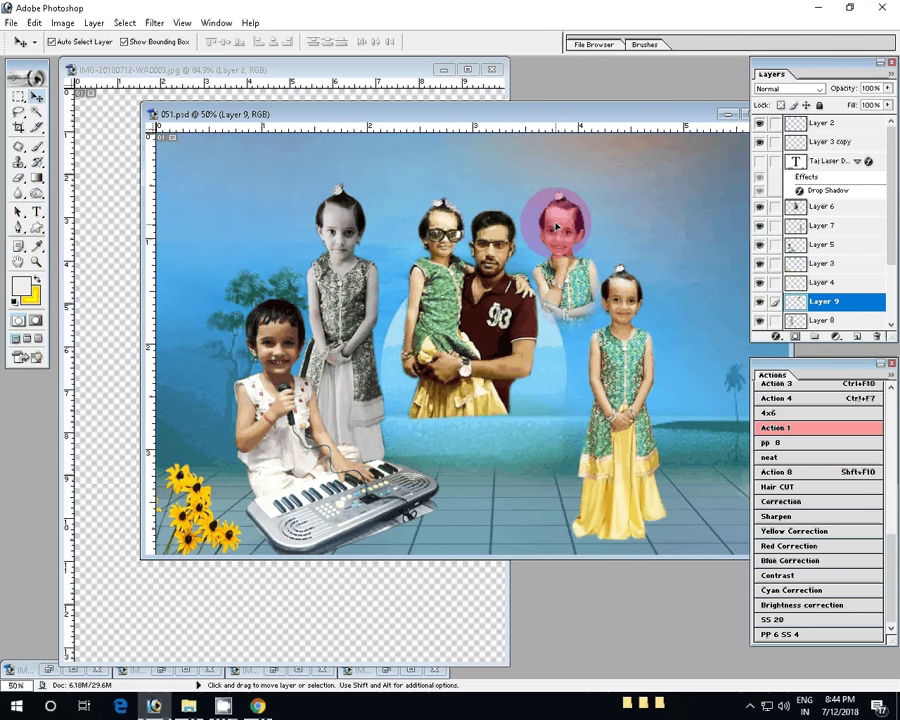
{"action": "key", "text": "ctrl+t"}
{"action": "left_click_drag", "start_coordinate": [600, 190], "coordinate": [647, 163]}
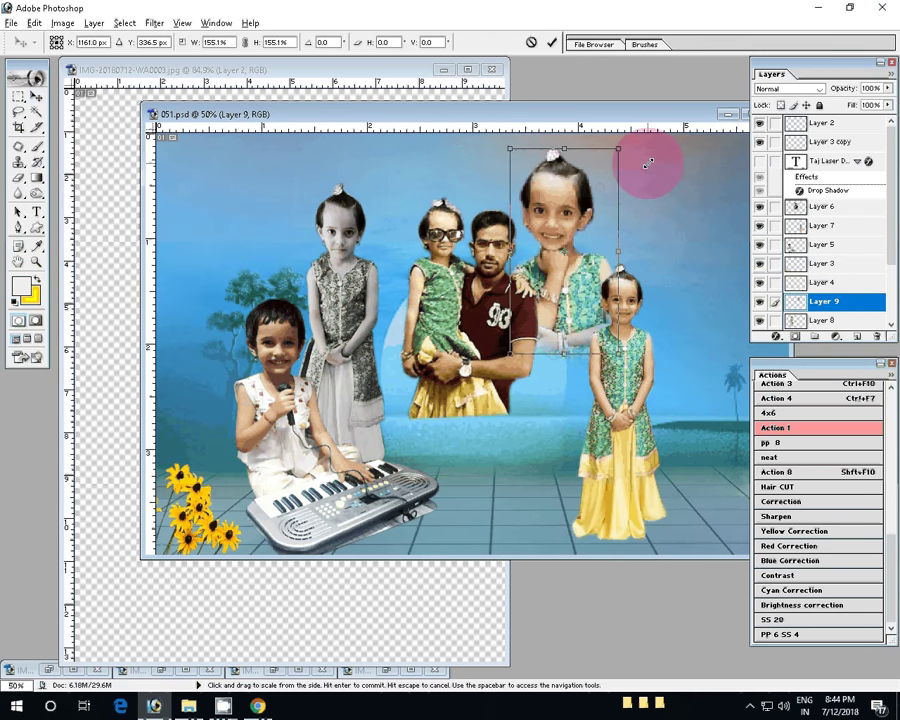
{"action": "key", "text": "Return"}
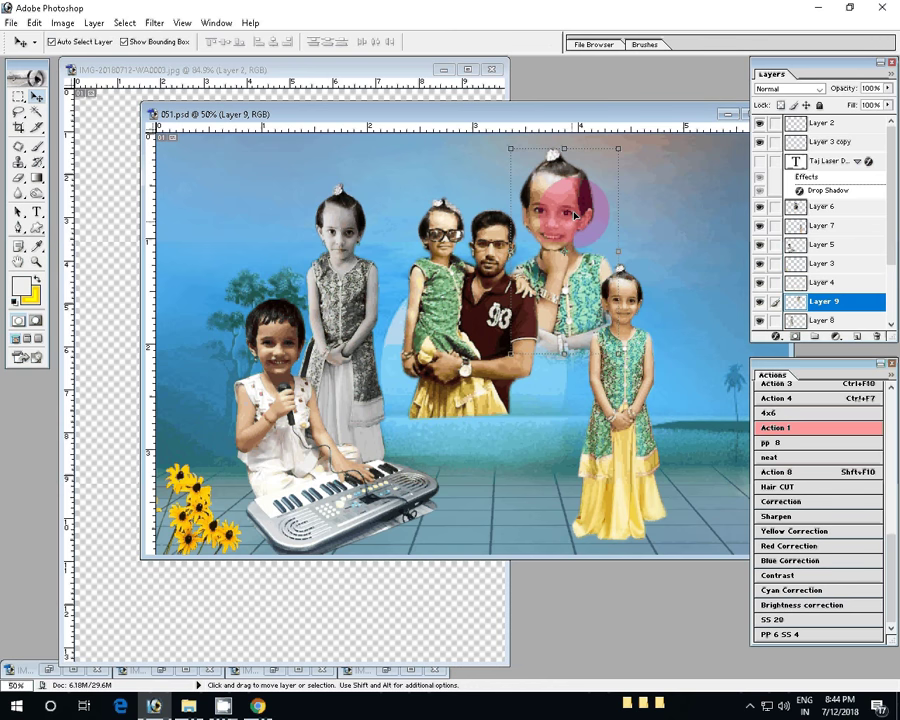
{"action": "mouse_move", "coordinate": [575, 213]}
{"action": "left_mouse_down"}
{"action": "mouse_move", "coordinate": [578, 222]}
{"action": "mouse_move", "coordinate": [443, 347]}
{"action": "mouse_move", "coordinate": [423, 425]}
{"action": "mouse_move", "coordinate": [501, 419]}
{"action": "left_mouse_up"}
Shift the 051.psd window left and make Background the working layer
{"action": "key", "text": "e"}
{"action": "left_click", "coordinate": [559, 99]}
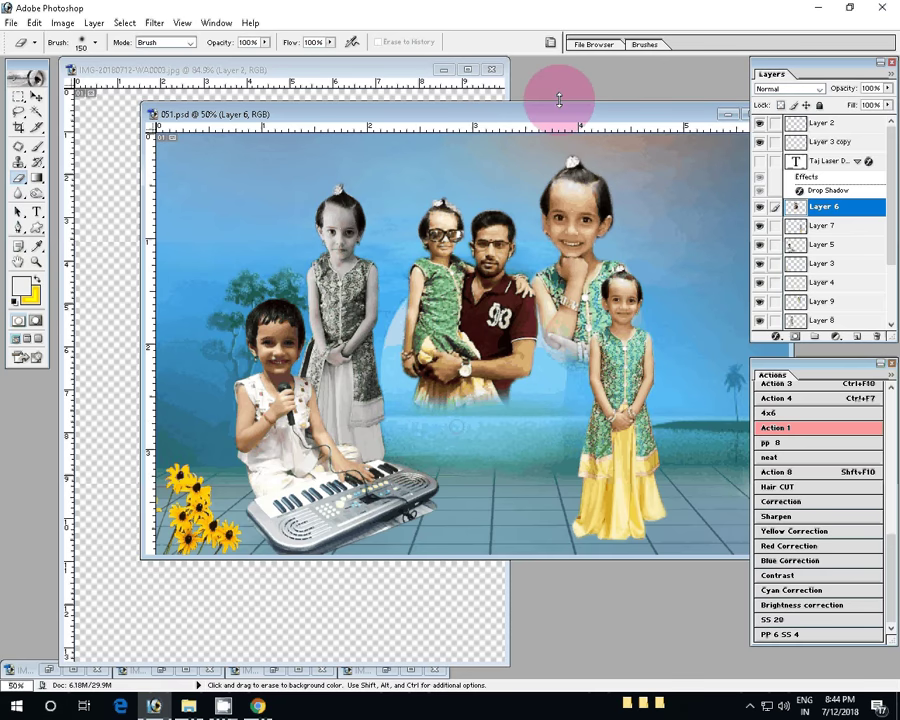
{"action": "left_click_drag", "start_coordinate": [559, 99], "coordinate": [497, 120]}
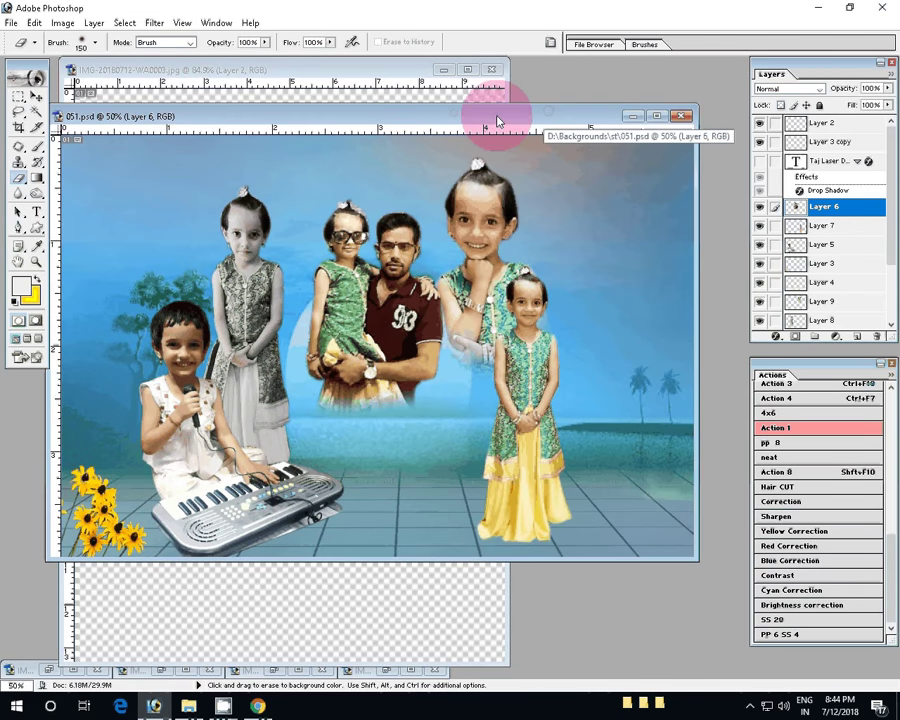
{"action": "left_click", "coordinate": [310, 292], "text": "ctrl"}
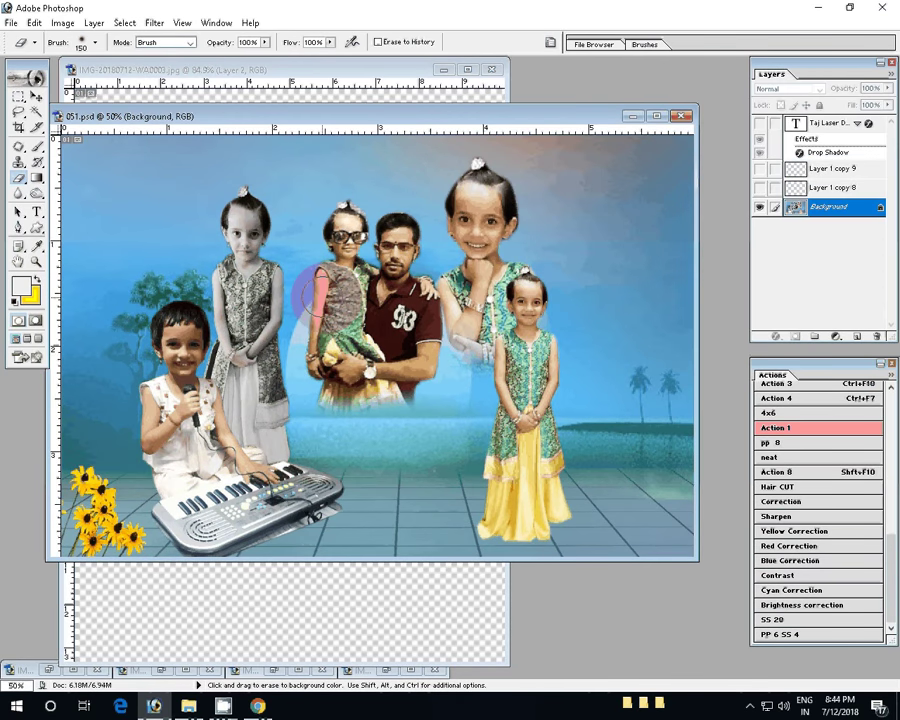
{"action": "left_click", "coordinate": [400, 252]}
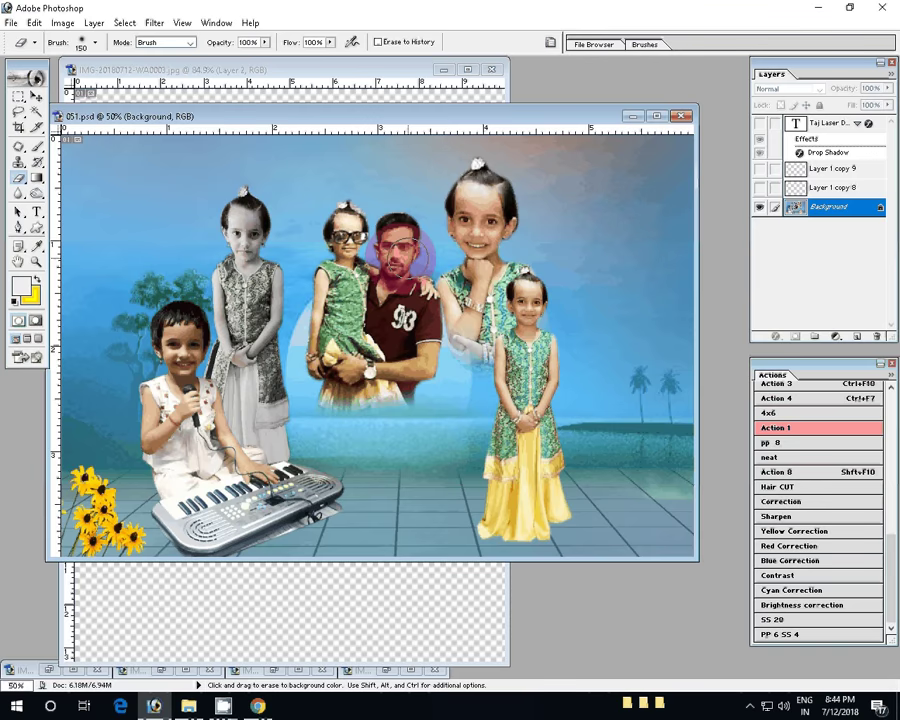
{"action": "scroll", "coordinate": [400, 252], "scroll_direction": "down", "scroll_amount": 1}
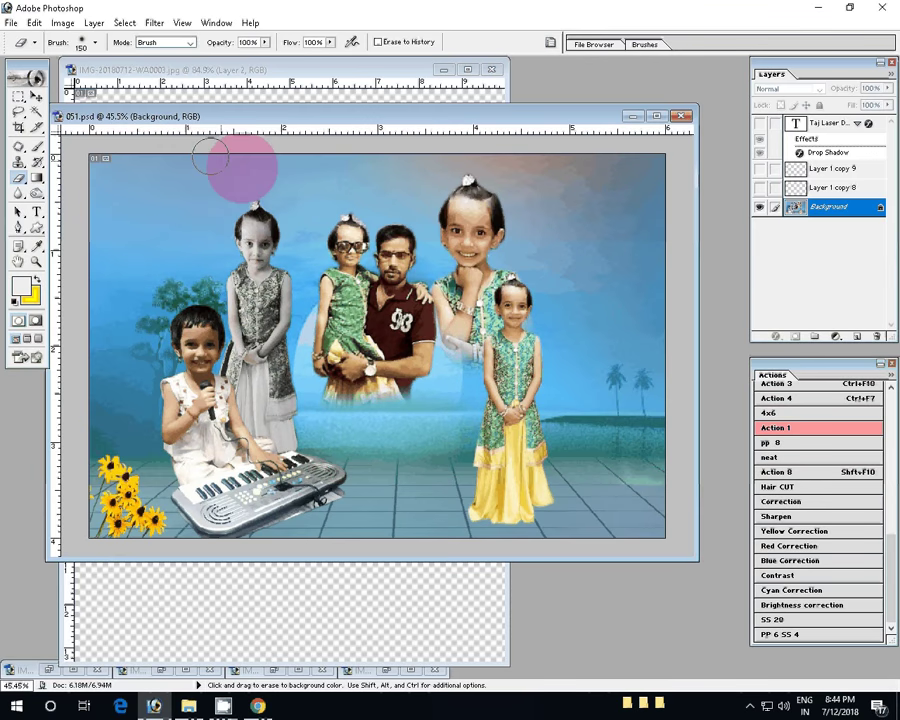
{"action": "left_click", "coordinate": [64, 22]}
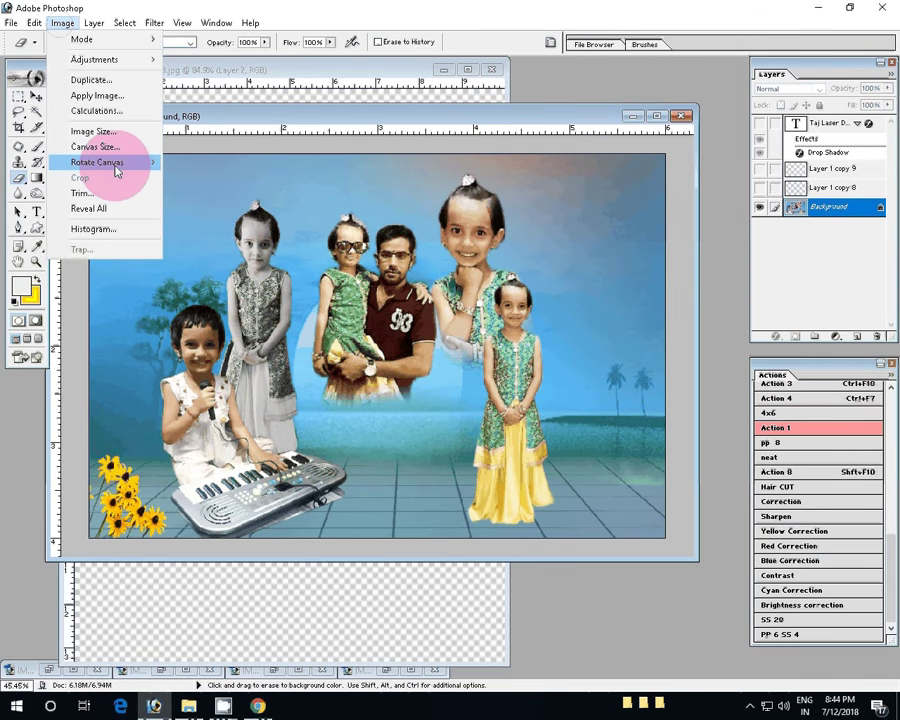
{"action": "left_click", "coordinate": [195, 178]}
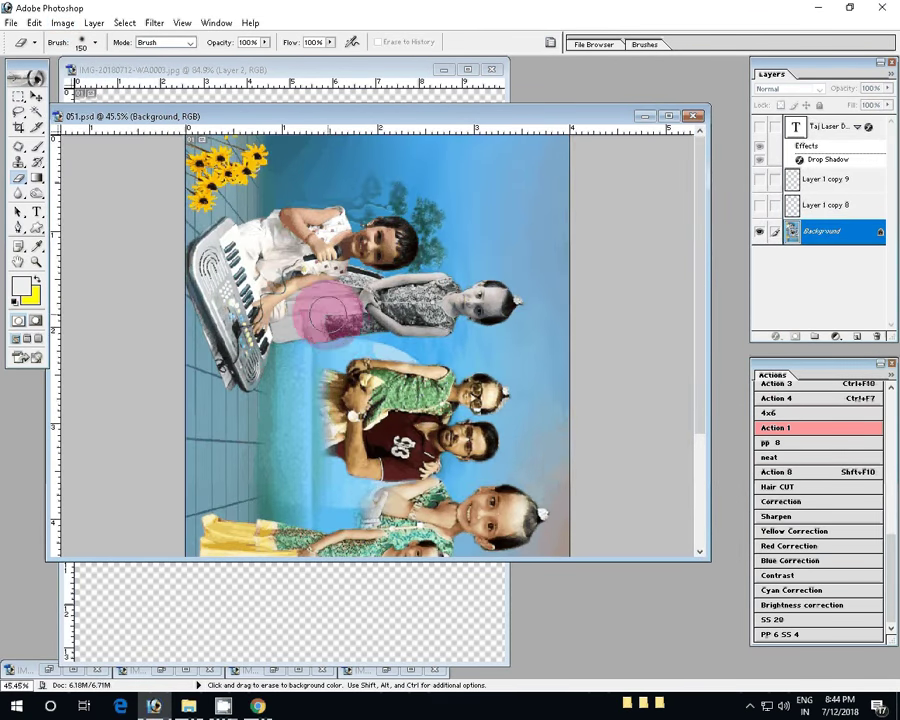
{"action": "key", "text": "z"}
{"action": "right_click", "coordinate": [352, 316]}
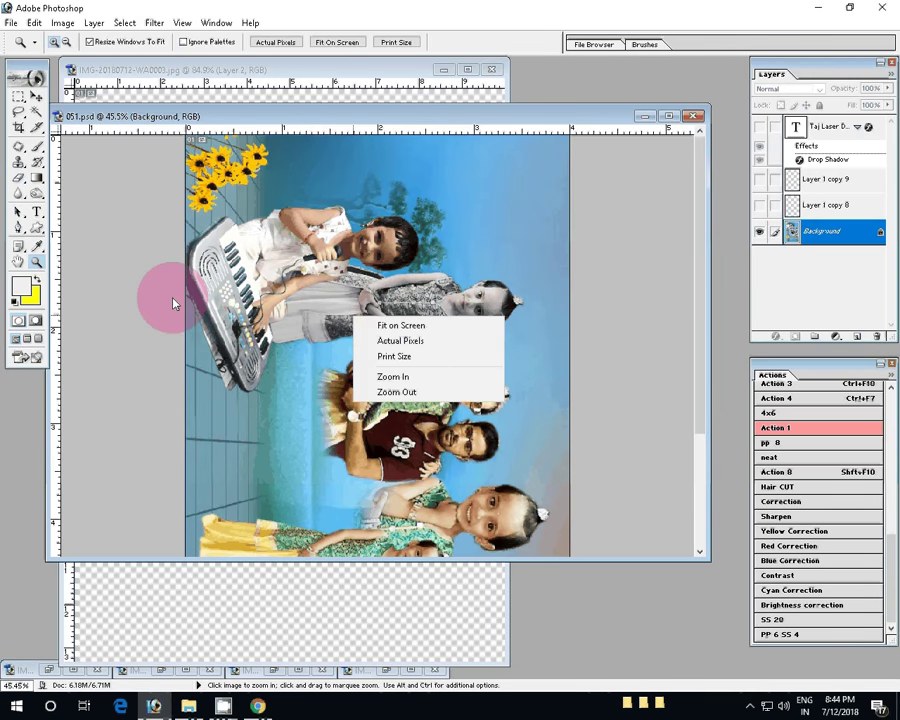
{"action": "left_click", "coordinate": [52, 40]}
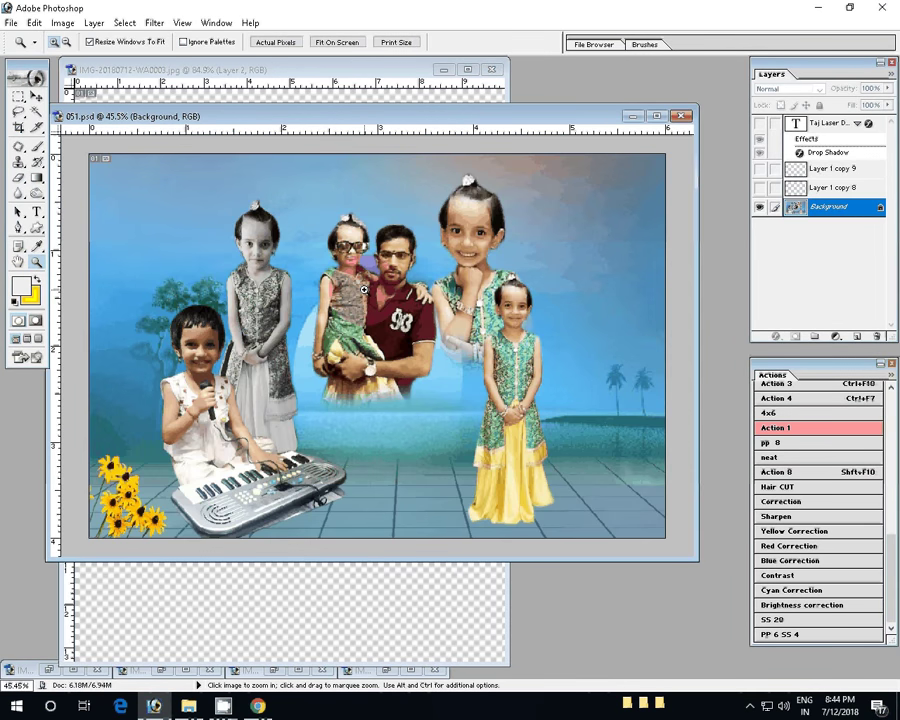
{"action": "left_click", "coordinate": [40, 213]}
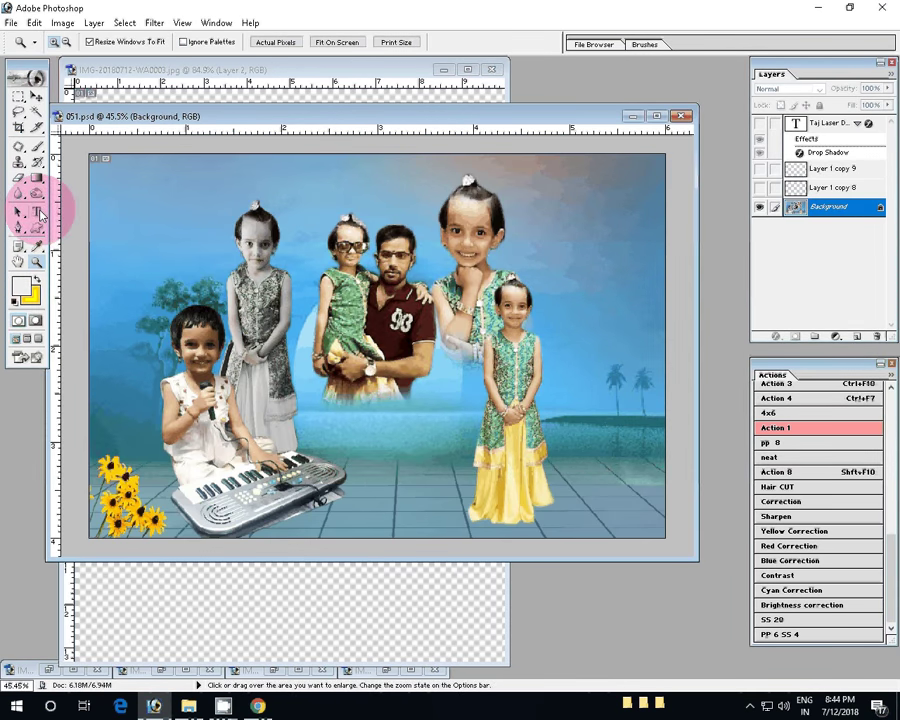
Set the Type tool colour to white (FFFFFF) and the size to 30 pt, discarding stray text layers
{"action": "left_click", "coordinate": [430, 43]}
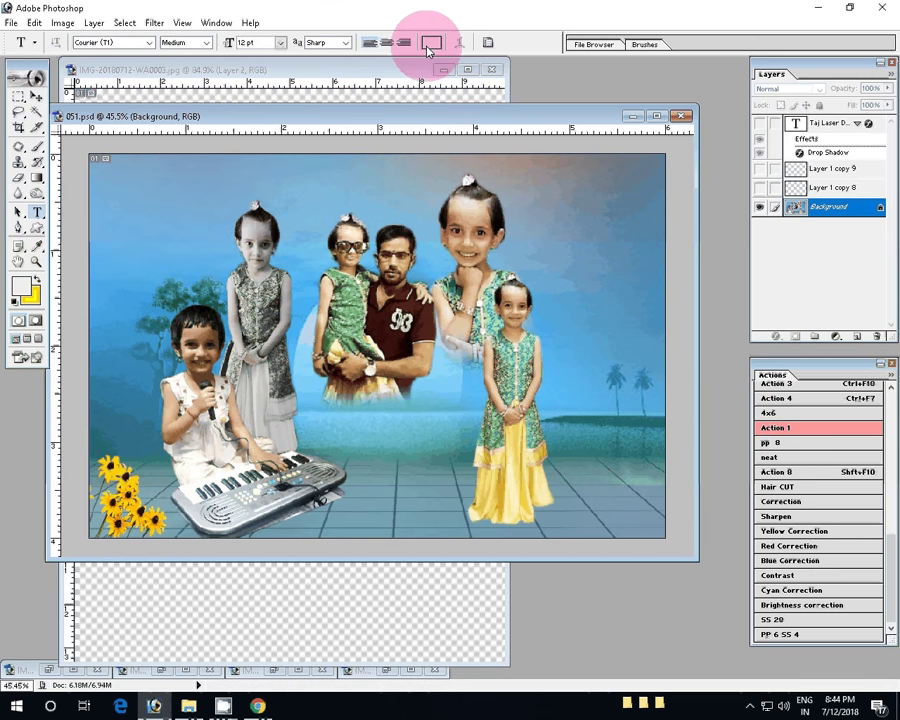
{"action": "left_click", "coordinate": [317, 434]}
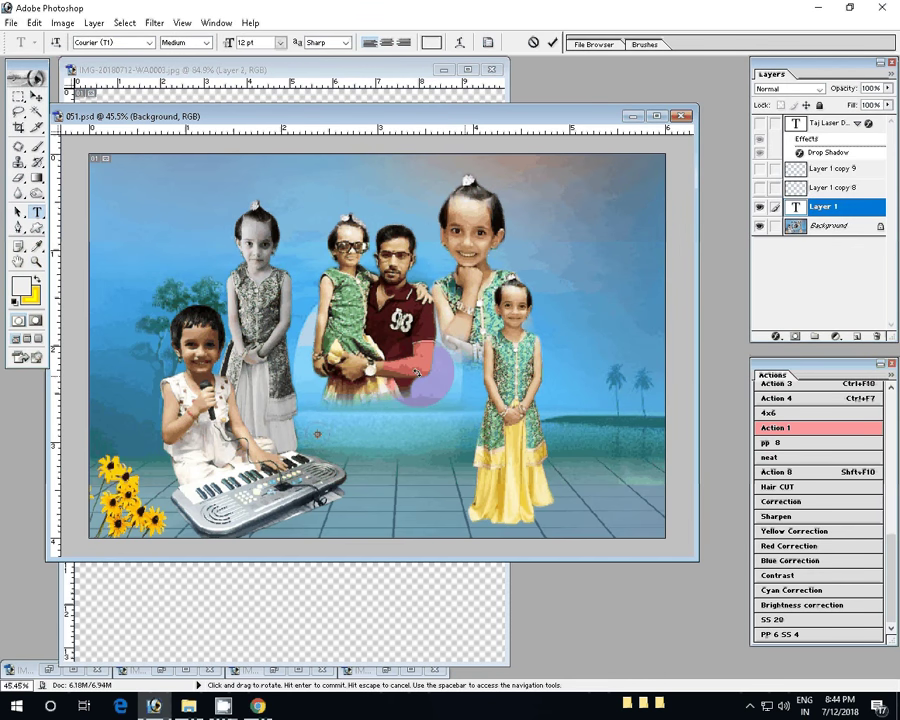
{"action": "left_click", "coordinate": [533, 43]}
{"action": "left_click", "coordinate": [533, 44]}
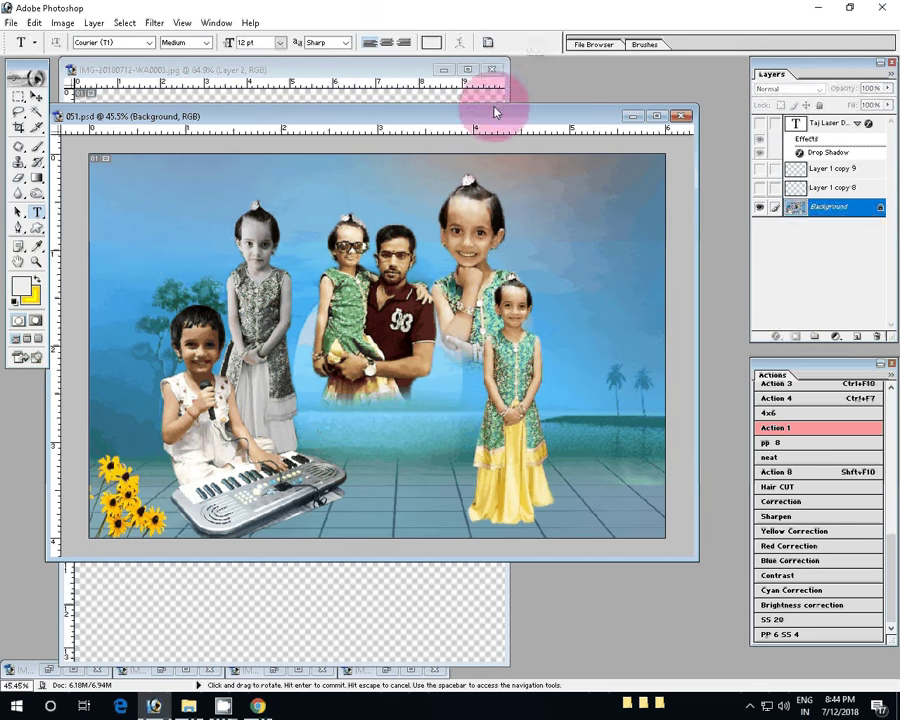
{"action": "left_click", "coordinate": [441, 43]}
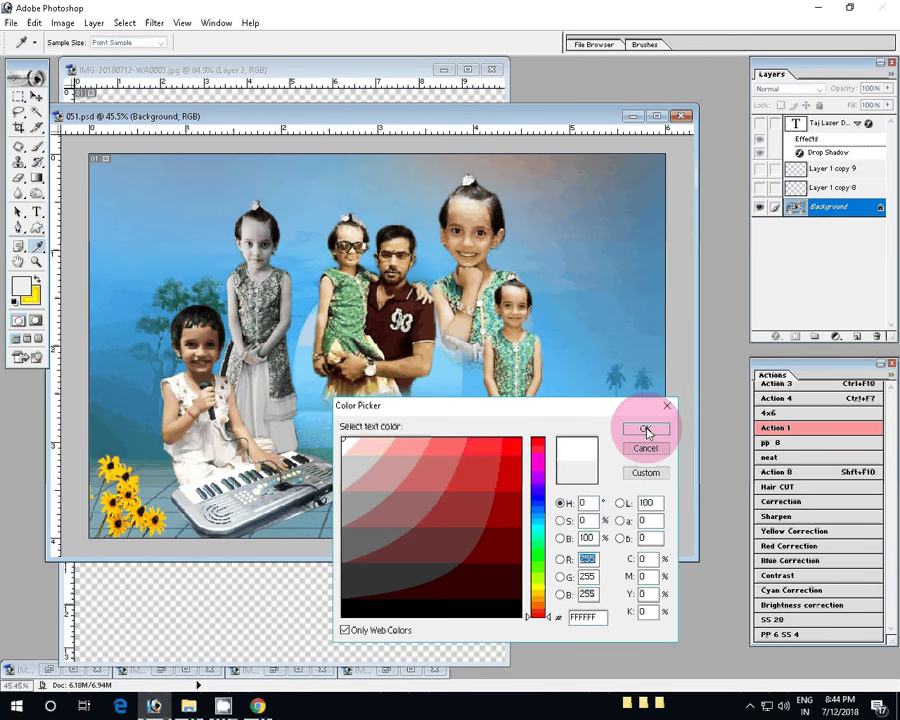
{"action": "left_click", "coordinate": [646, 430]}
{"action": "left_click", "coordinate": [142, 244]}
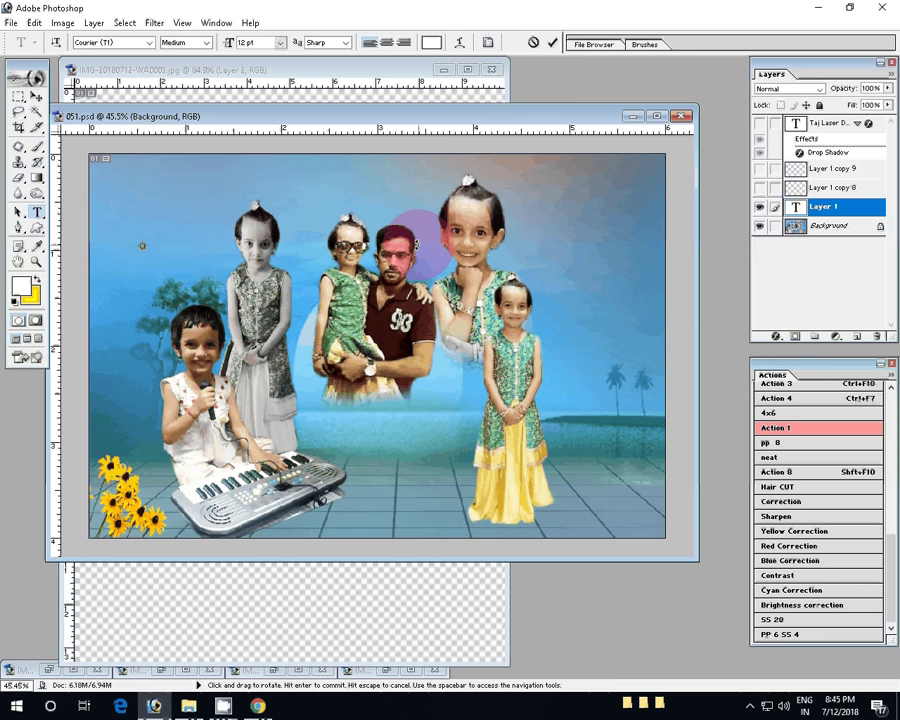
{"action": "left_click", "coordinate": [533, 44]}
{"action": "left_click", "coordinate": [281, 43]}
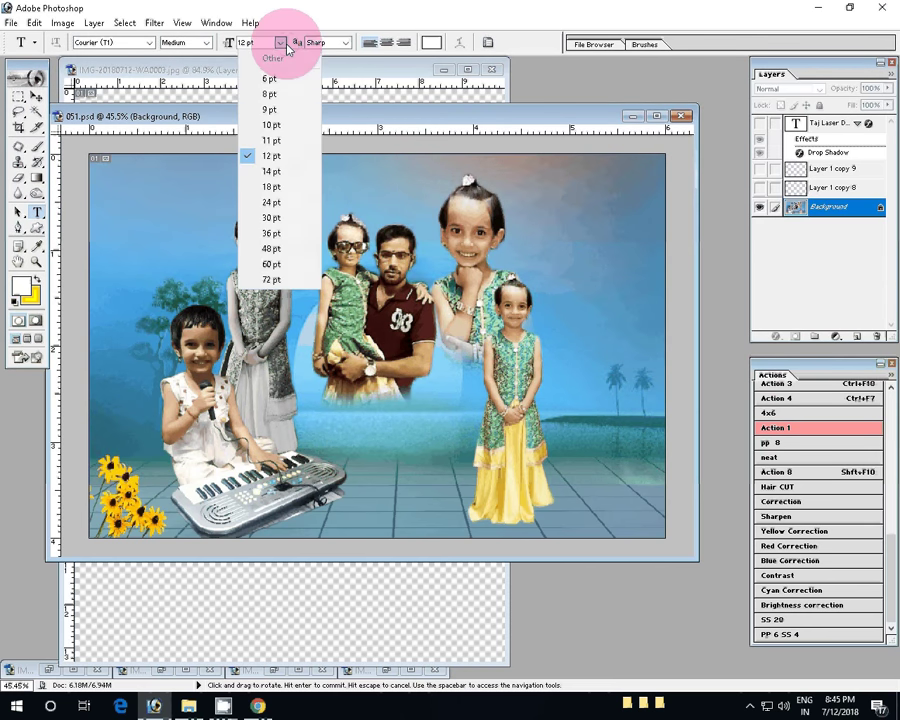
{"action": "left_click", "coordinate": [271, 217]}
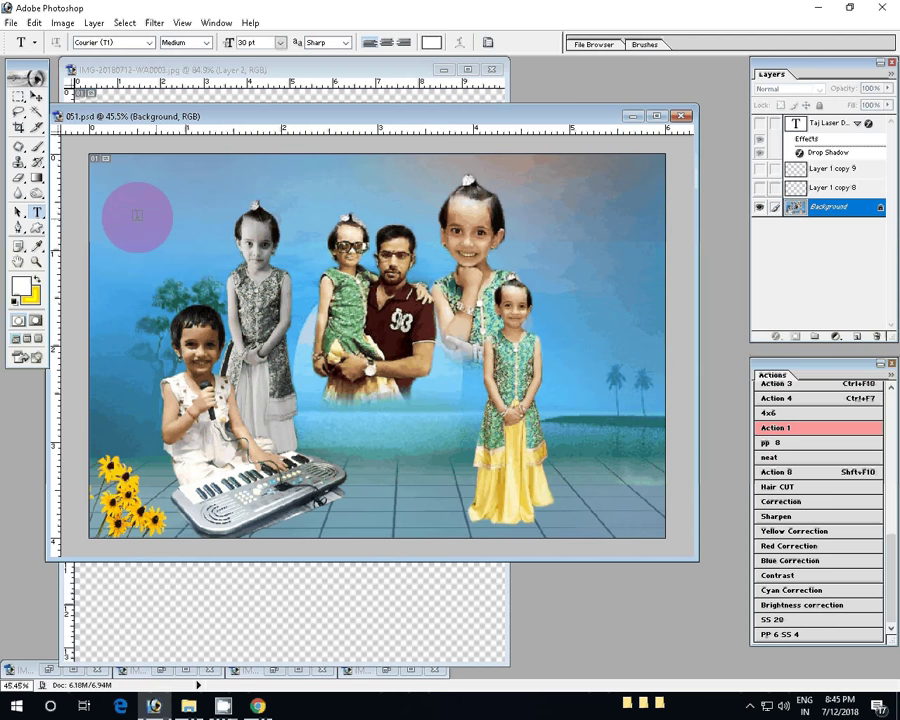
Type 'Wish you Happy Bithday' at the upper left, then the child's full name on a new line
{"action": "left_click", "coordinate": [118, 216]}
{"action": "type", "text": "W"}
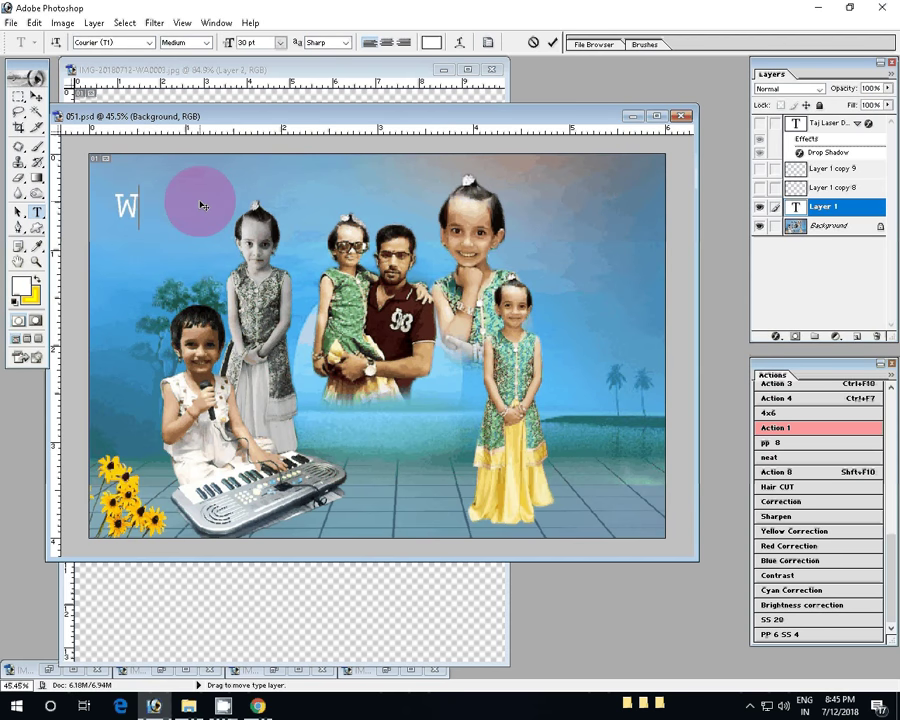
{"action": "type", "text": "ish"}
{"action": "type", "text": " you"}
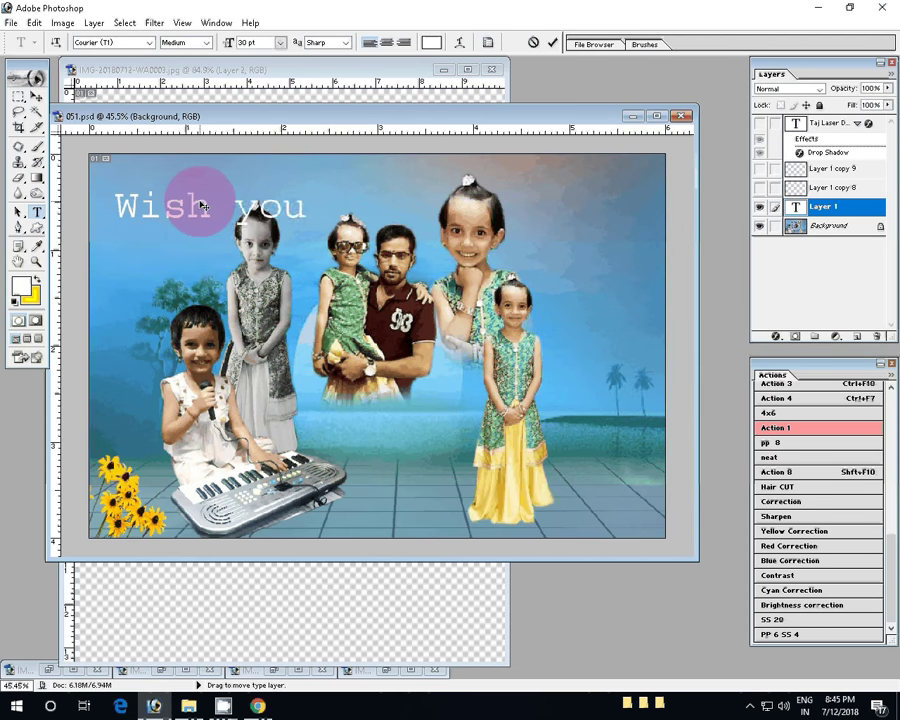
{"action": "type", "text": " Happ"}
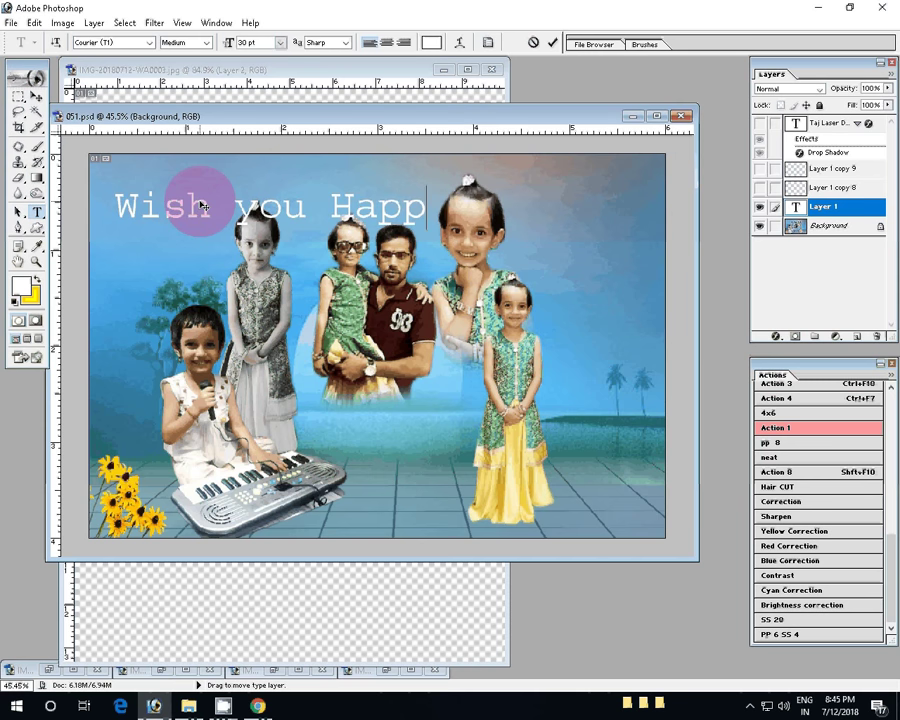
{"action": "type", "text": "y"}
{"action": "type", "text": "B"}
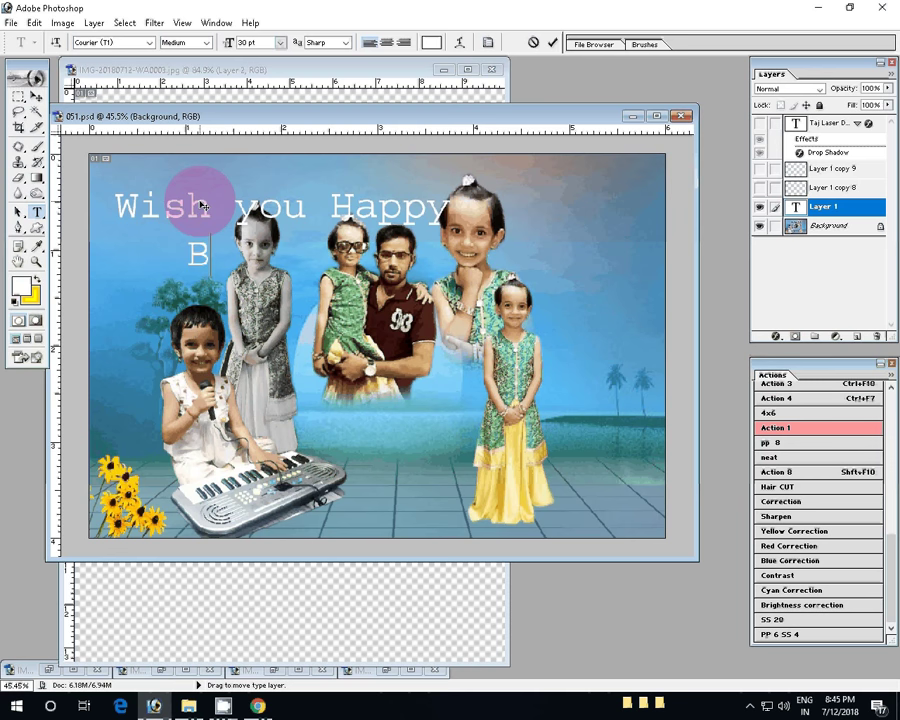
{"action": "type", "text": "ith"}
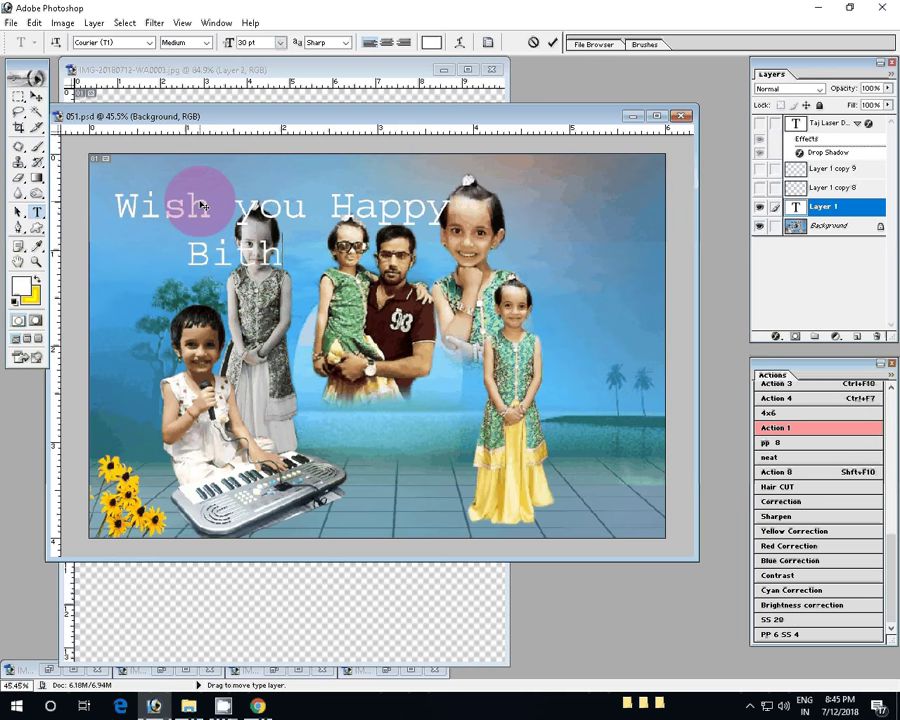
{"action": "type", "text": "day"}
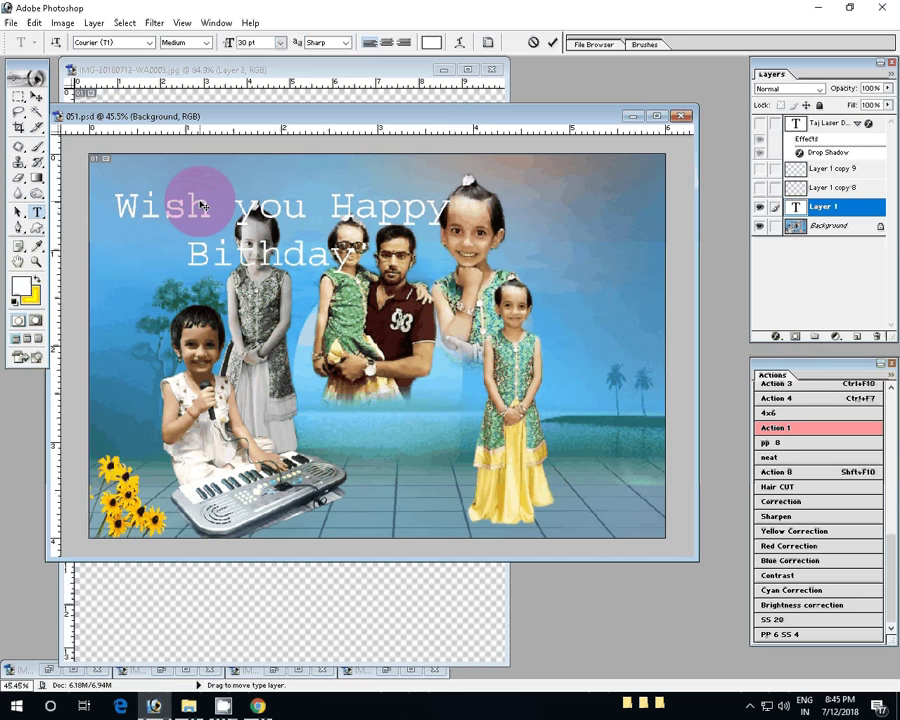
{"action": "key", "text": "Return"}
{"action": "type", "text": "S"}
{"action": "type", "text": "o"}
{"action": "type", "text": "n"}
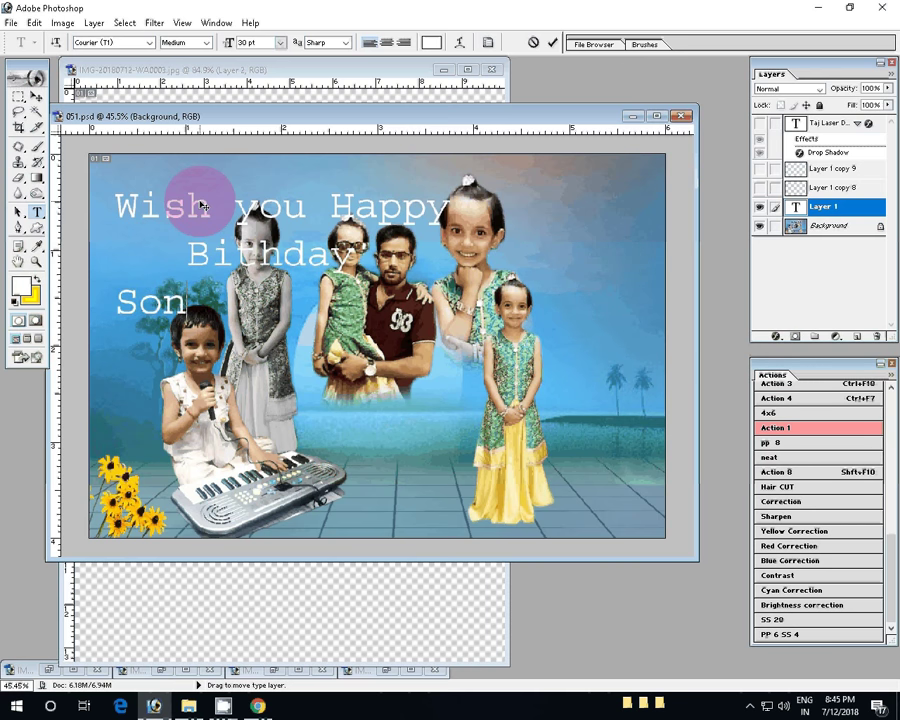
{"action": "type", "text": "a"}
{"action": "type", "text": "kshi"}
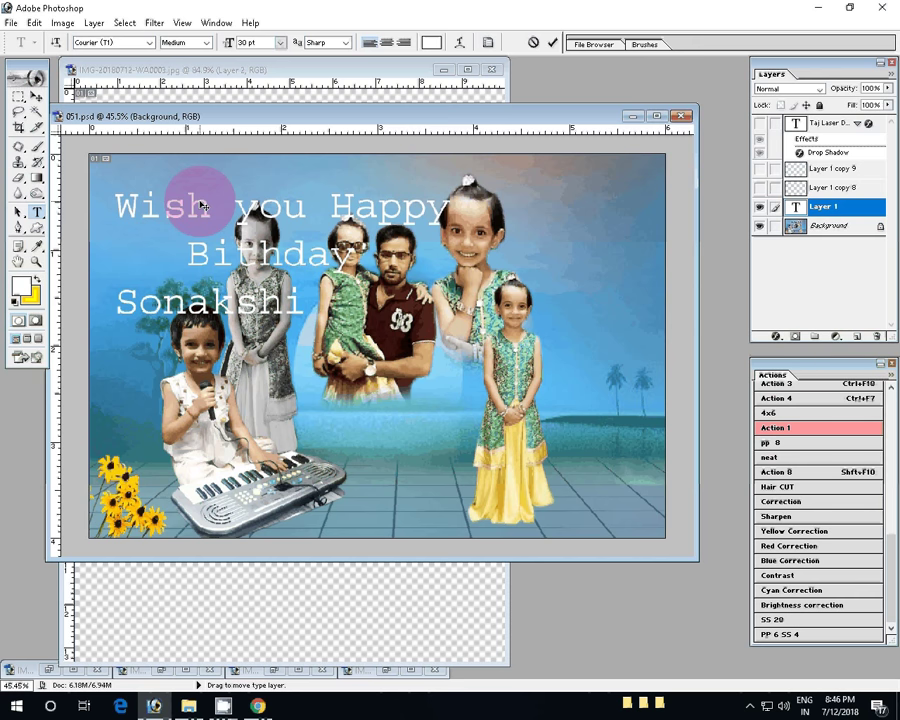
{"action": "type", "text": "Ma"}
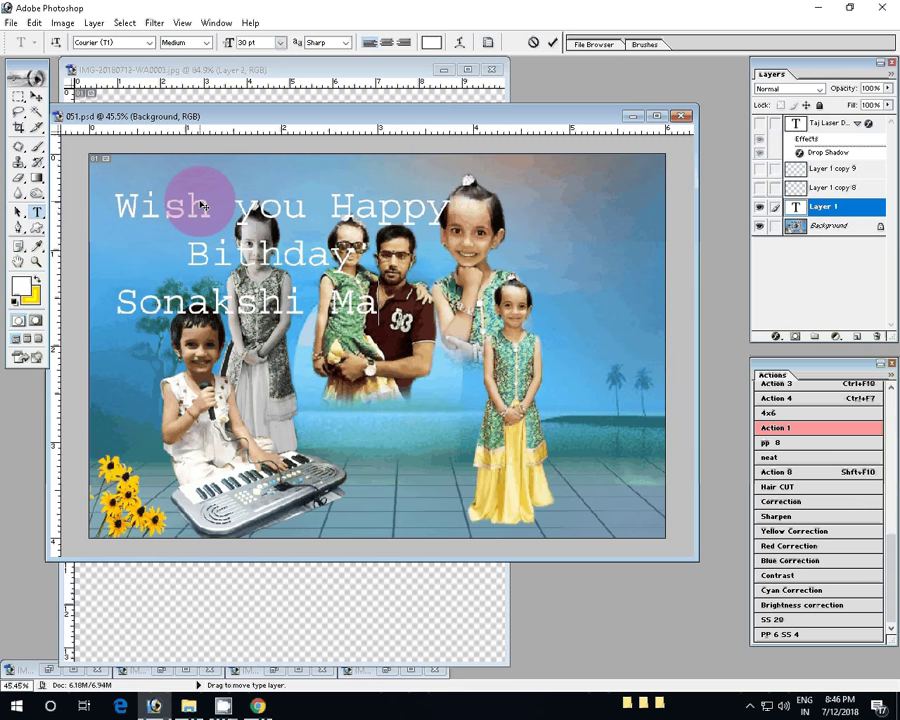
{"action": "type", "text": "li"}
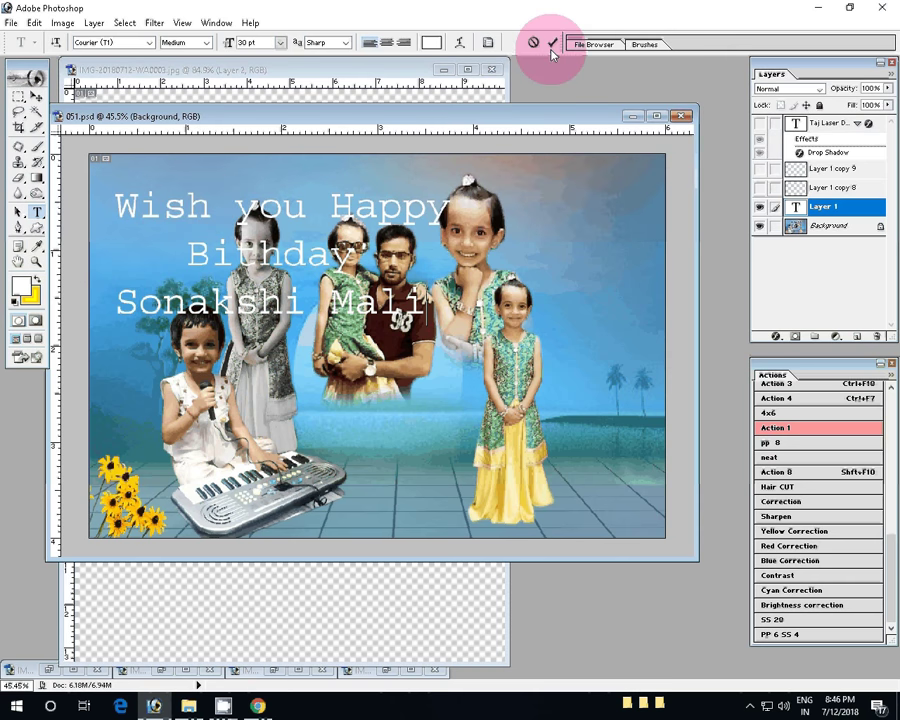
Try fonts from Courier New through Eras Demi ITC on the greeting, settling on Eras Bold ITC
{"action": "left_click", "coordinate": [551, 45]}
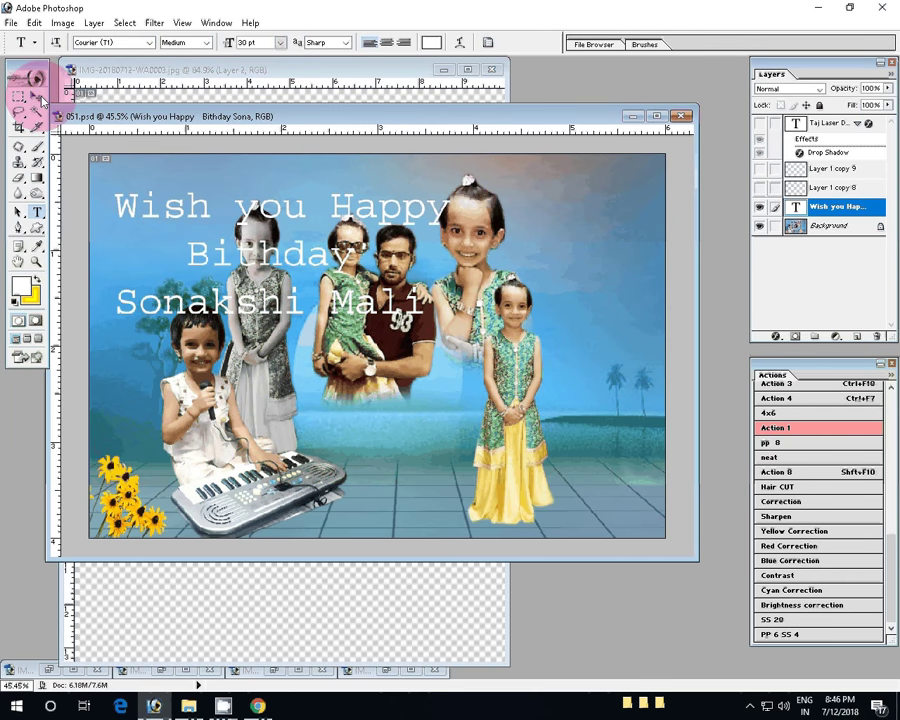
{"action": "left_click", "coordinate": [38, 97]}
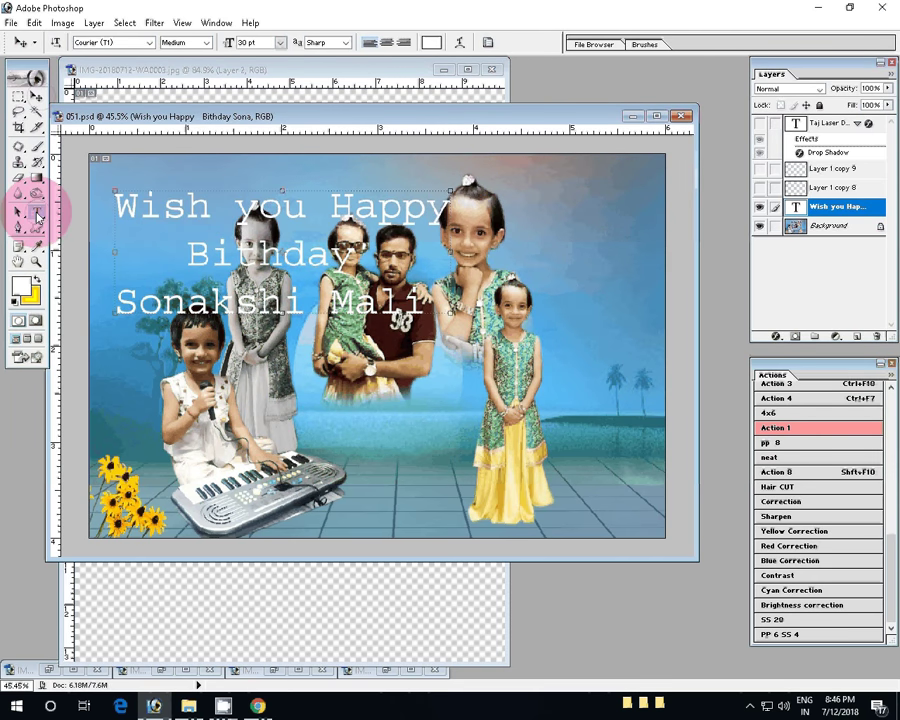
{"action": "left_click", "coordinate": [148, 43]}
{"action": "left_click", "coordinate": [113, 71]}
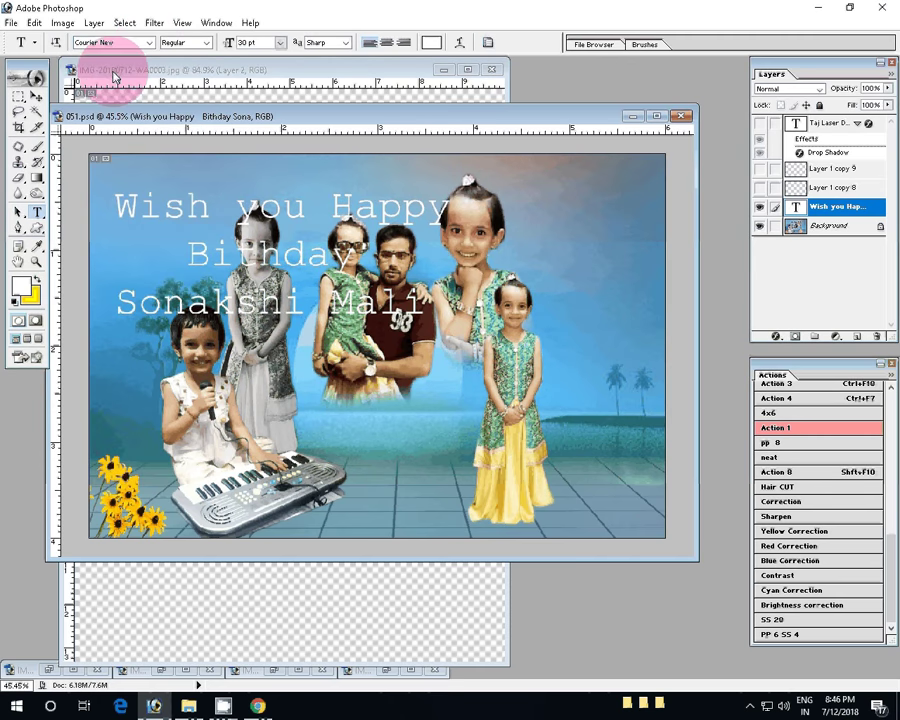
{"action": "key", "text": "Down"}
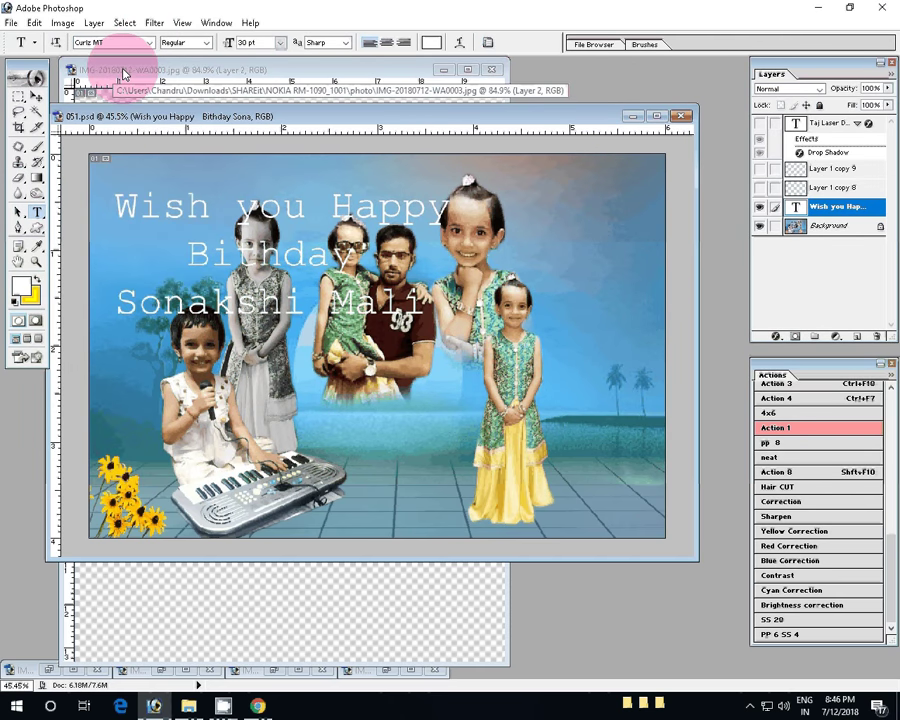
{"action": "key", "text": "Down"}
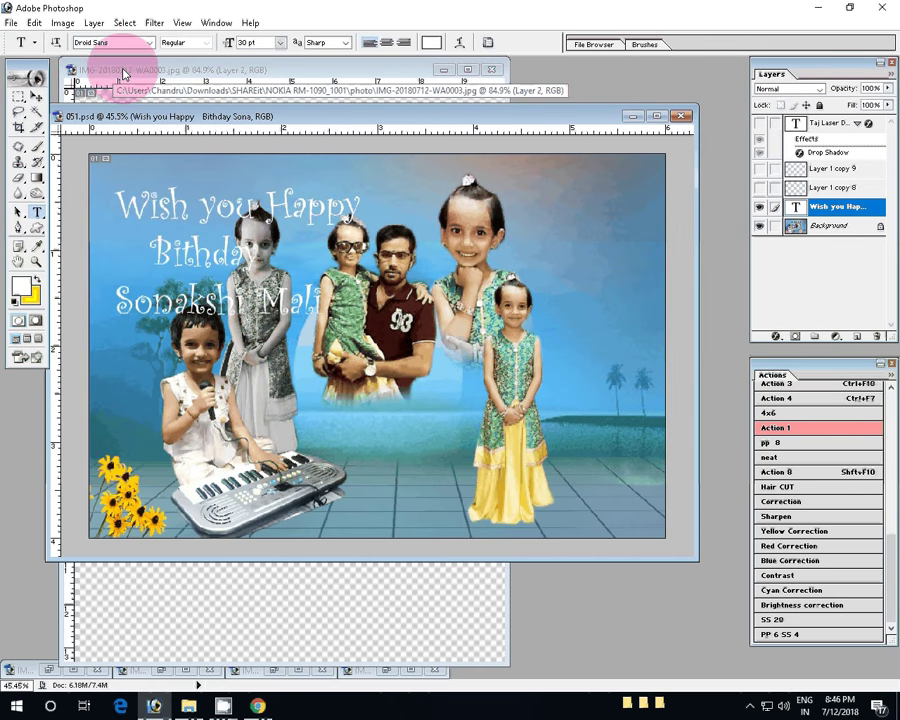
{"action": "key", "text": "Down"}
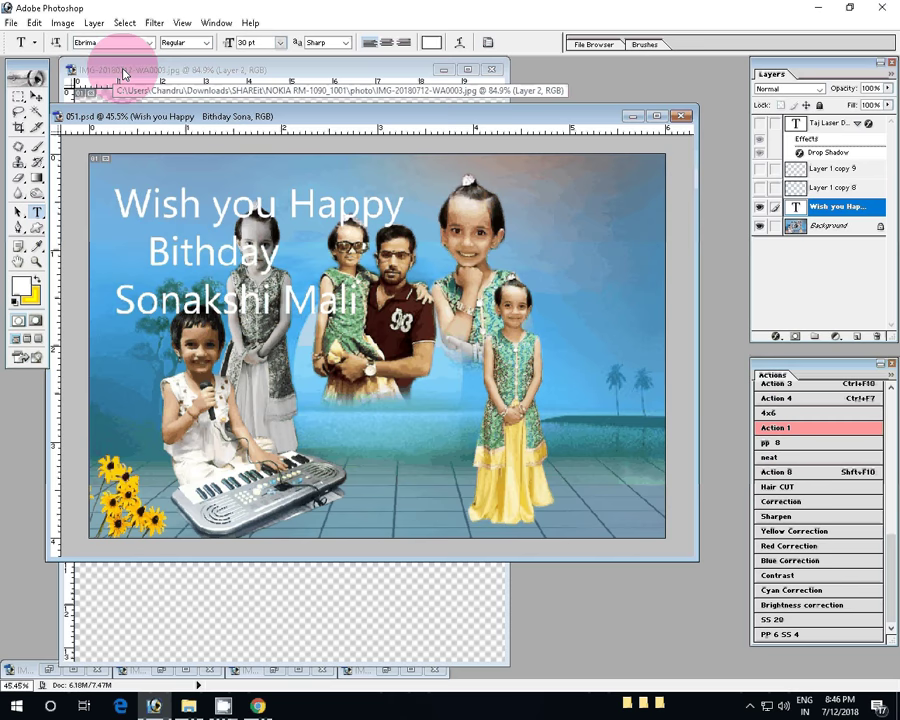
{"action": "key", "text": "Down"}
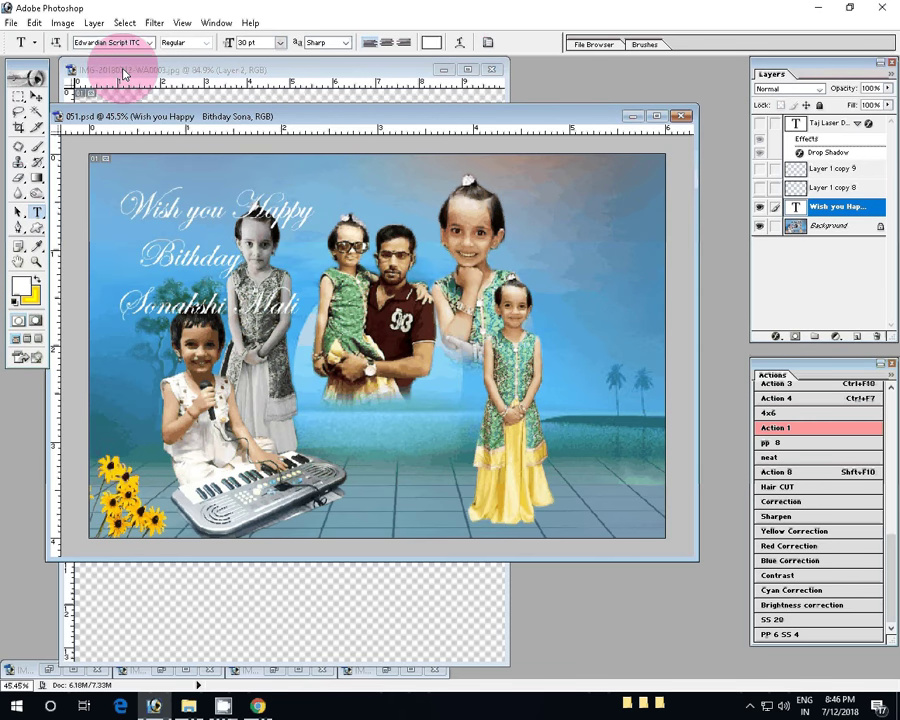
{"action": "key", "text": "Down"}
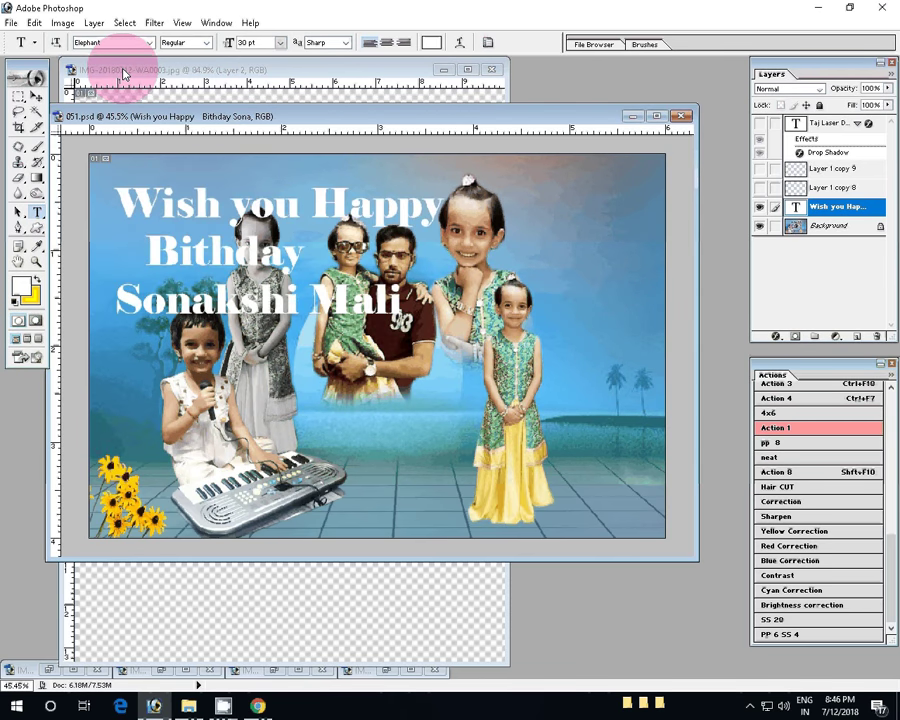
{"action": "key", "text": "Down"}
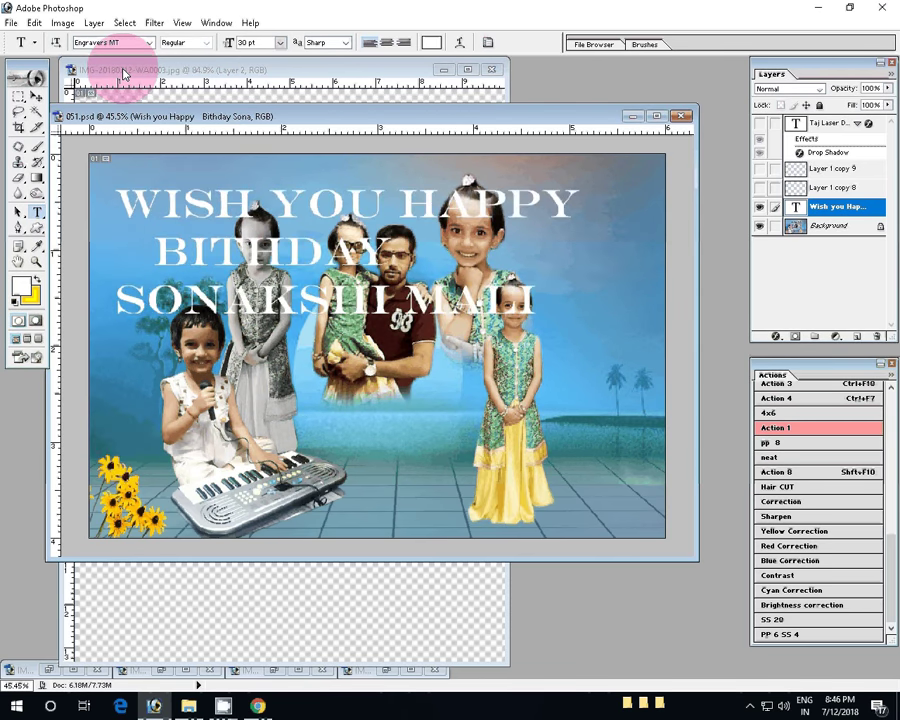
{"action": "key", "text": "Down"}
{"action": "key", "text": "Down"}
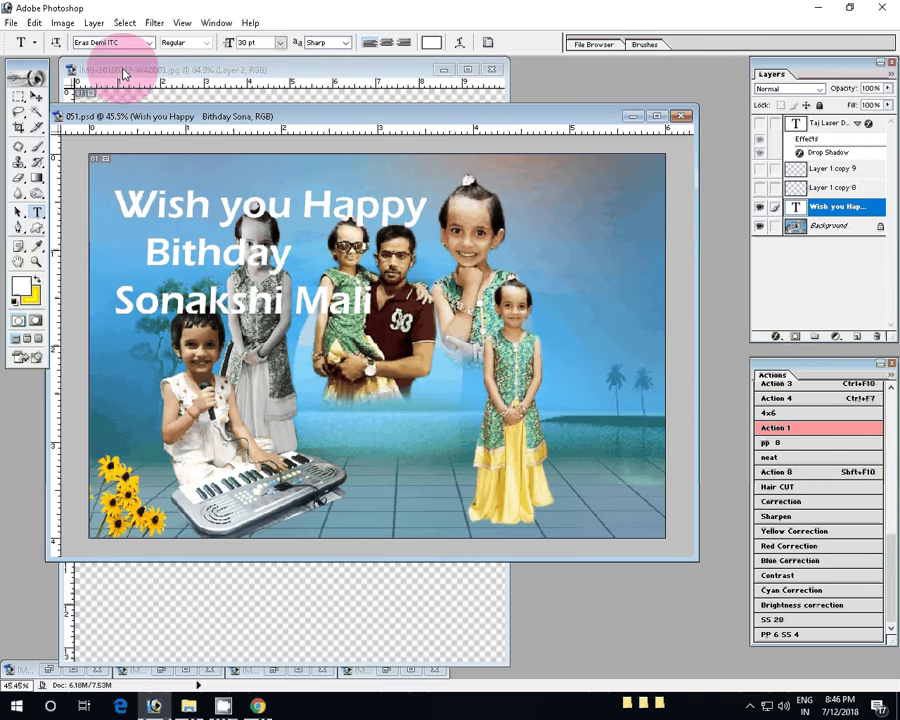
{"action": "key", "text": "Up"}
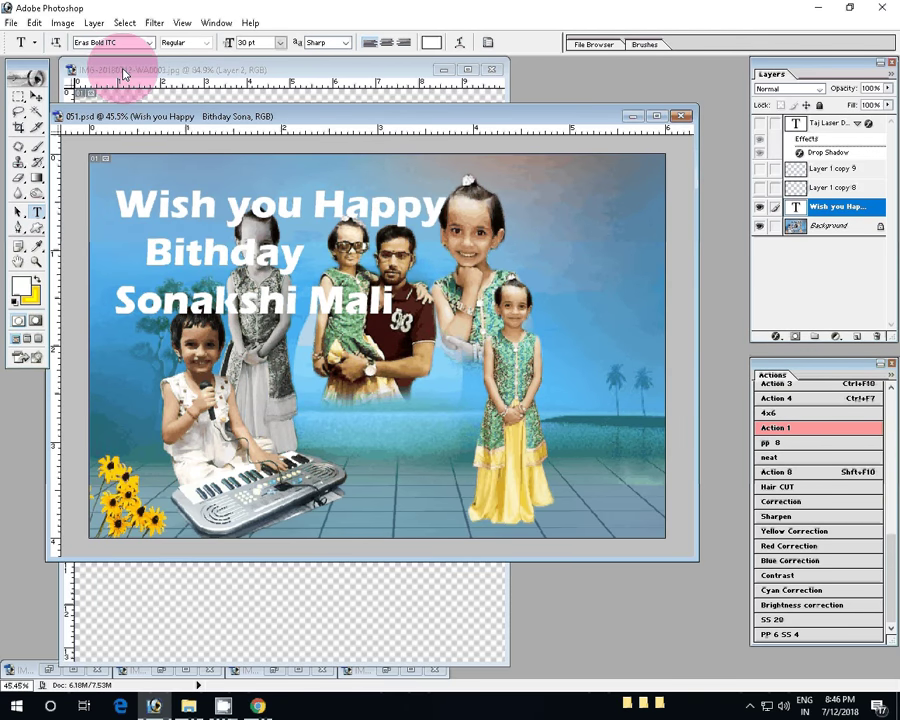
Scale the greeting to about 45% and place it lower centre, beneath the man and girl
{"action": "left_click", "coordinate": [36, 97]}
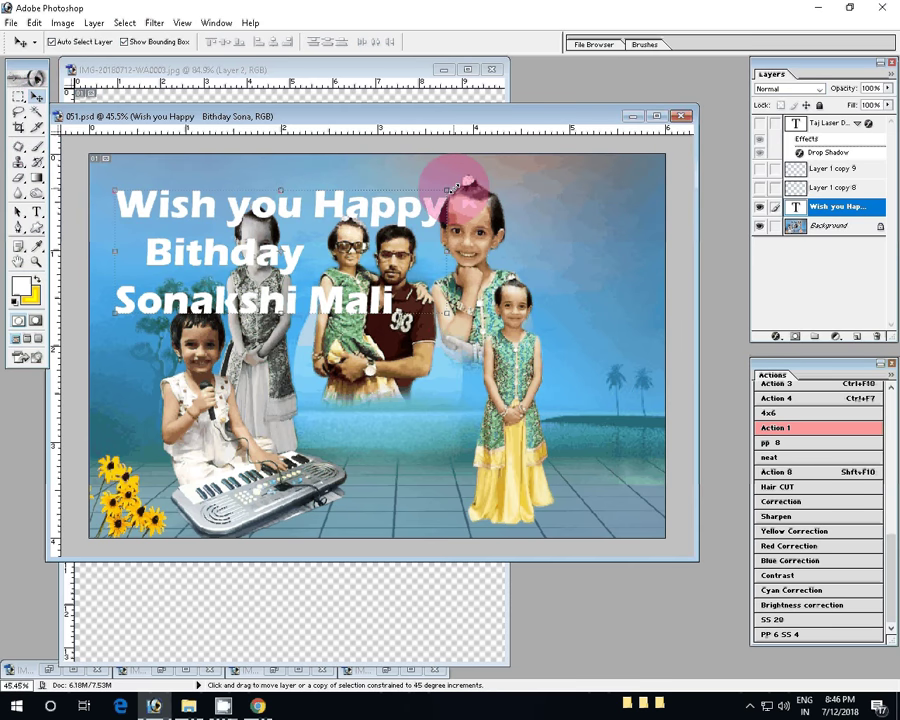
{"action": "left_click_drag", "start_coordinate": [448, 189], "coordinate": [356, 210]}
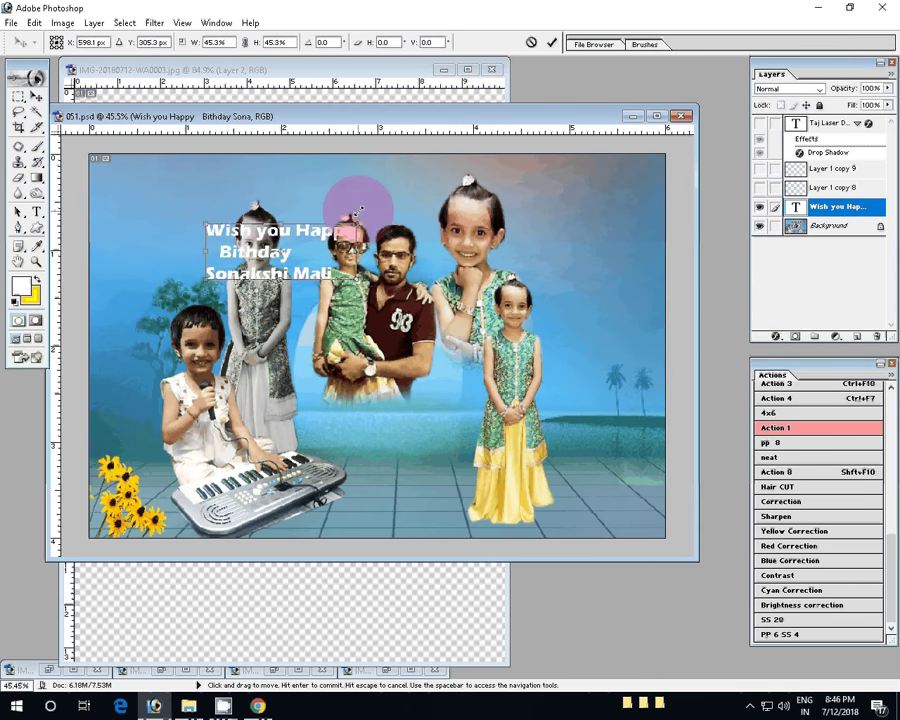
{"action": "key", "text": "Return"}
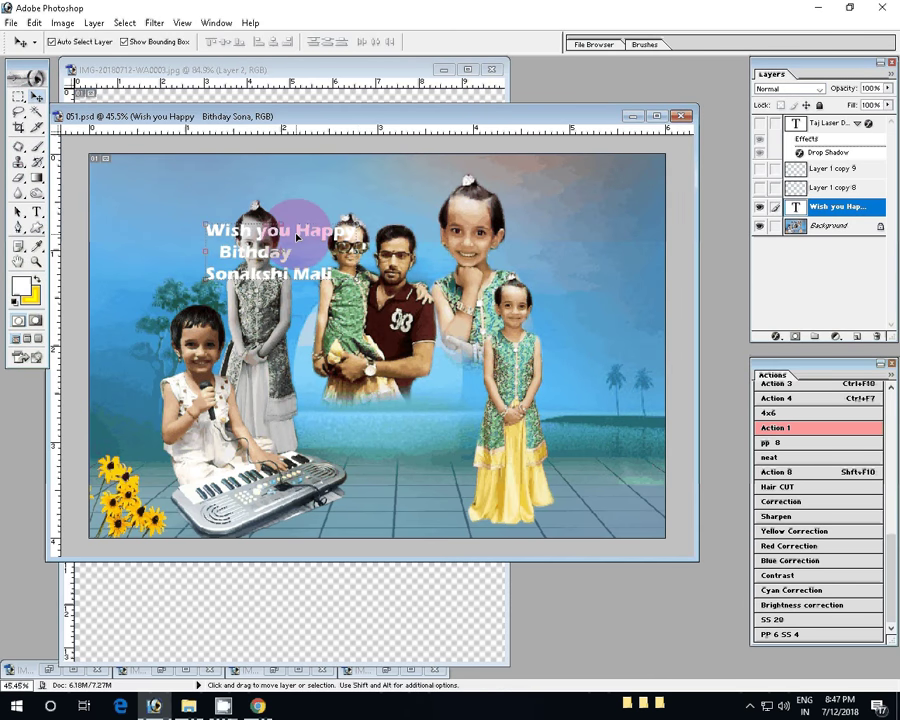
{"action": "left_click_drag", "start_coordinate": [296, 237], "coordinate": [413, 413]}
{"action": "key", "text": "ctrl+t"}
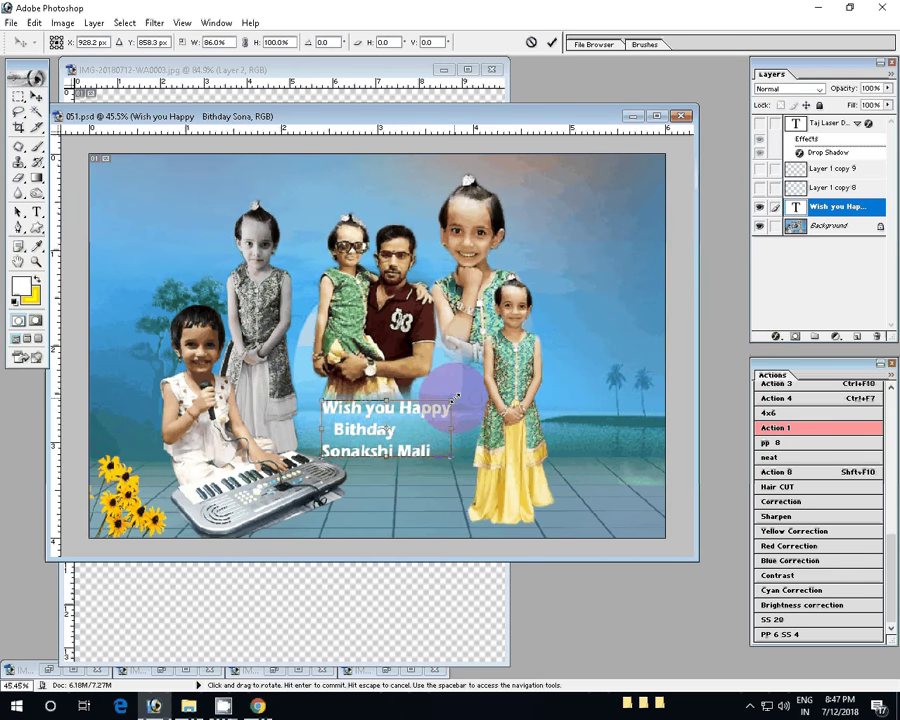
{"action": "key", "text": "Return"}
{"action": "left_click_drag", "start_coordinate": [386, 405], "coordinate": [393, 413]}
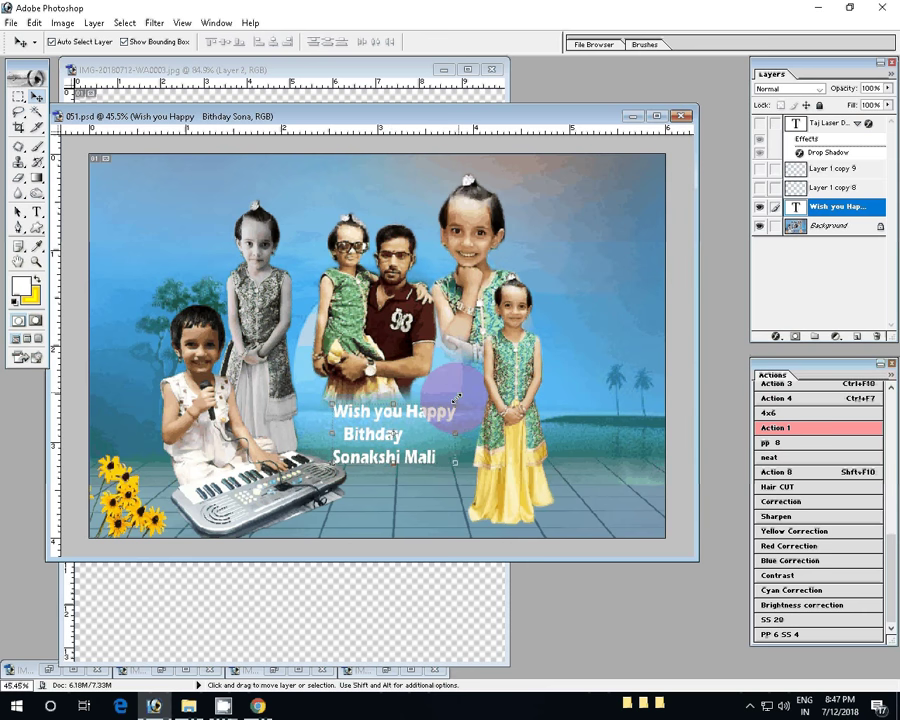
Add a black 1 px Stroke layer effect to the greeting text
{"action": "left_click", "coordinate": [776, 336]}
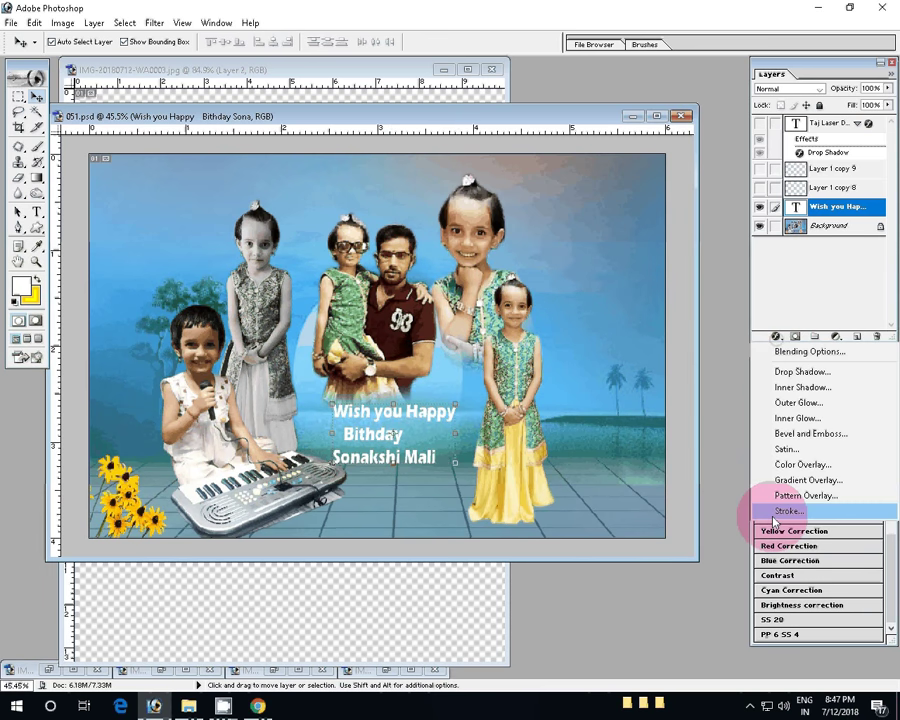
{"action": "left_click", "coordinate": [775, 515]}
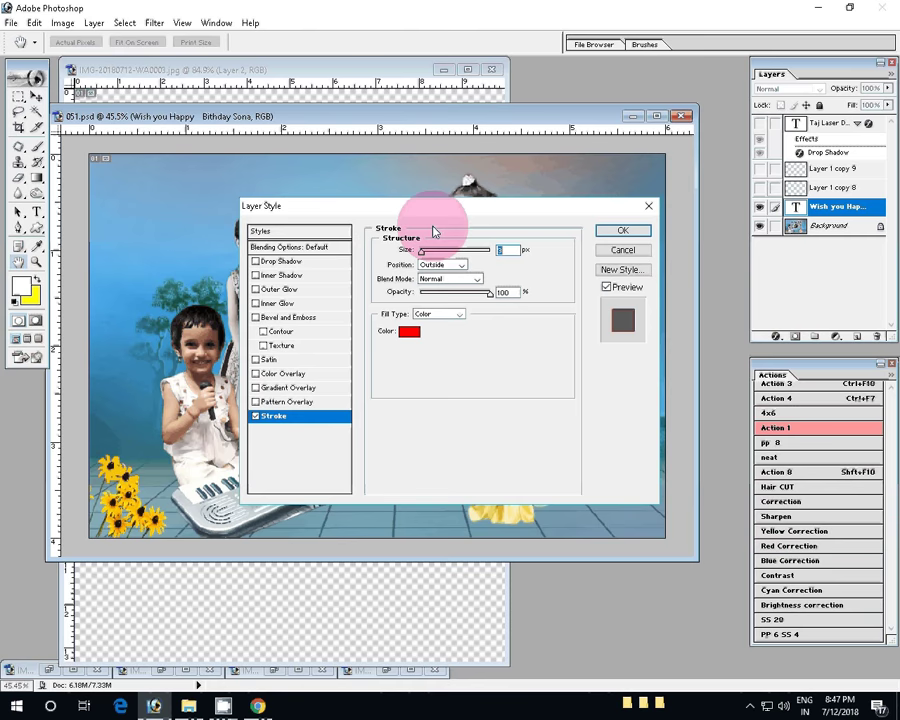
{"action": "left_click_drag", "start_coordinate": [203, 117], "coordinate": [200, 114]}
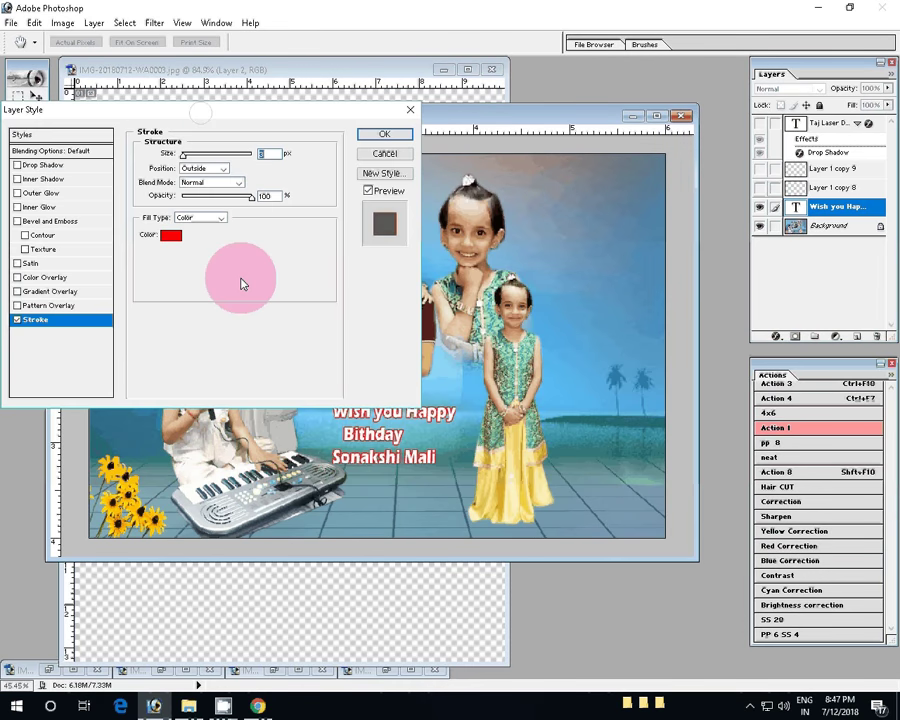
{"action": "left_click", "coordinate": [171, 235]}
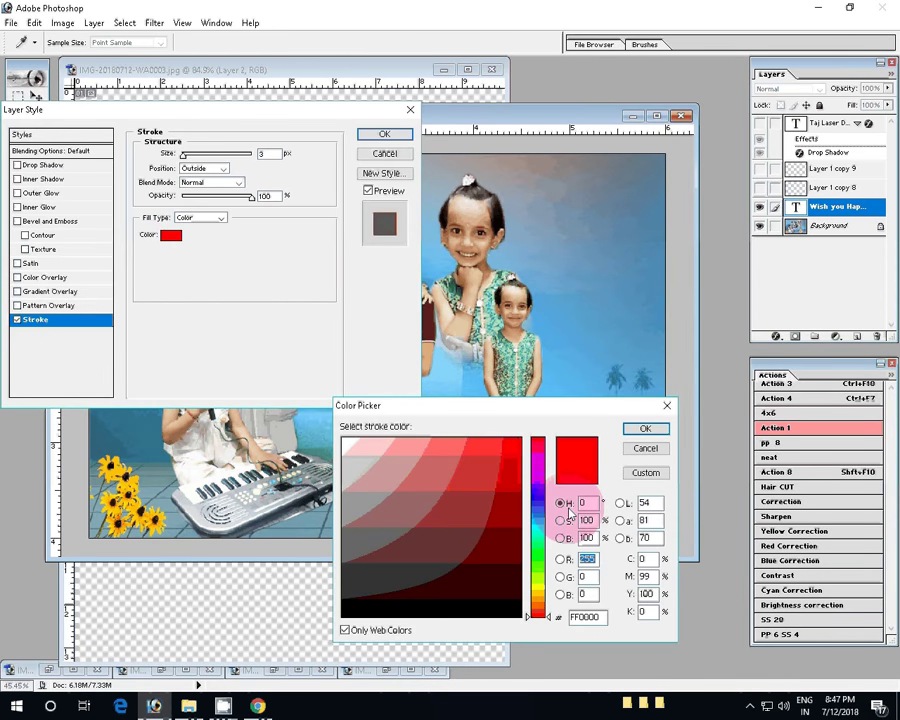
{"action": "left_click", "coordinate": [538, 497]}
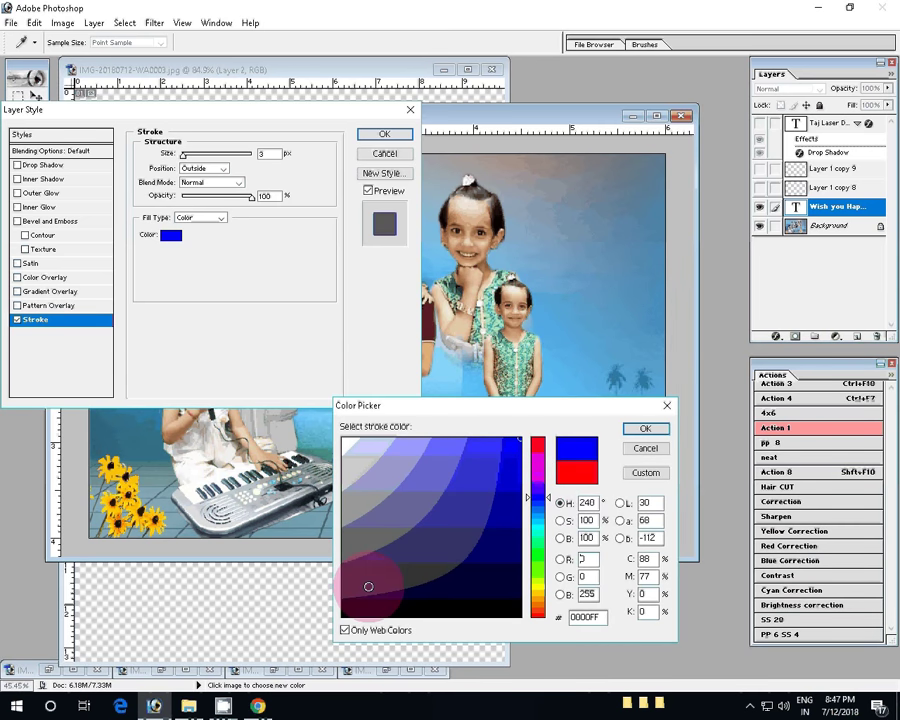
{"action": "left_click", "coordinate": [359, 609]}
{"action": "left_click", "coordinate": [645, 428]}
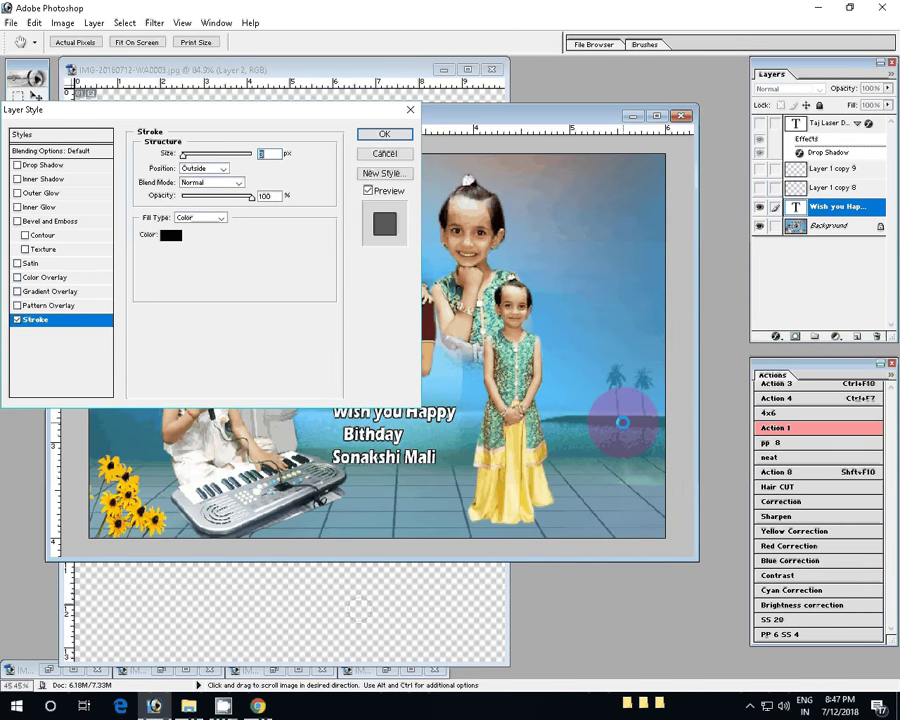
{"action": "type", "text": "1"}
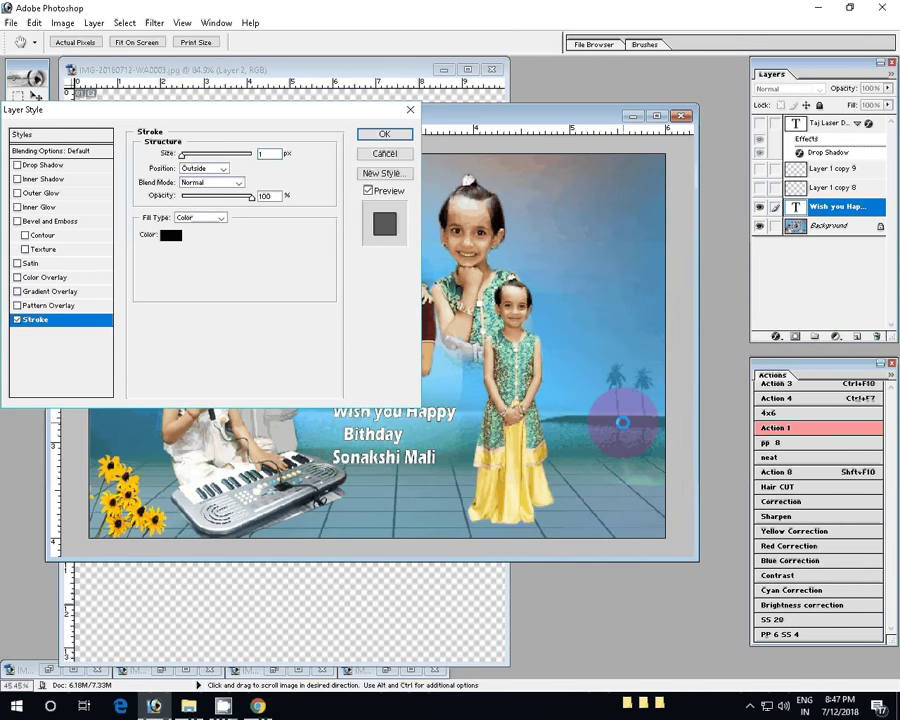
{"action": "key", "text": "Return"}
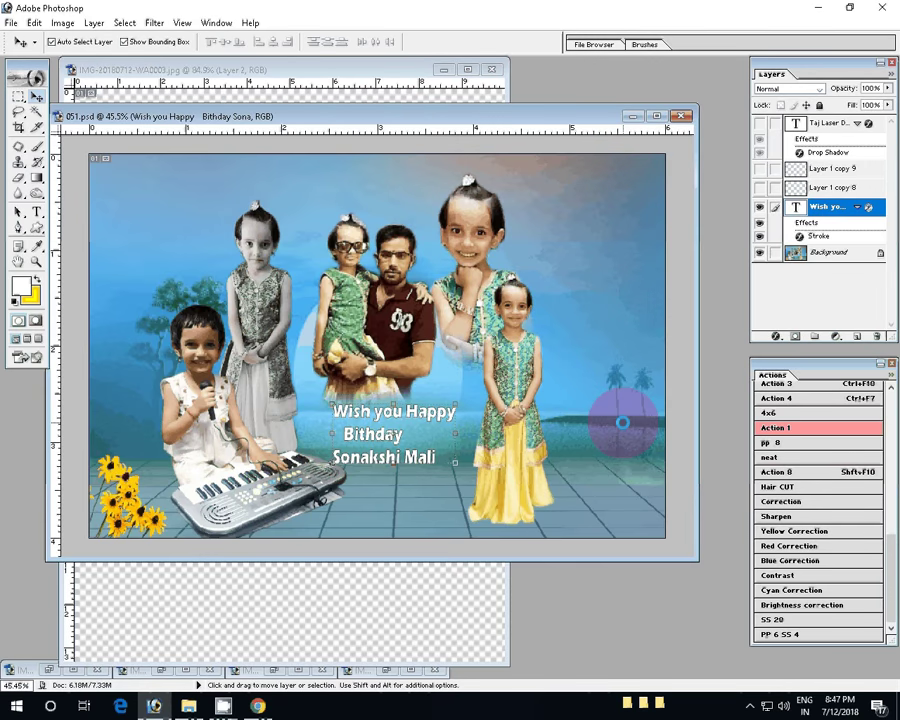
Rotate the 051.psd canvas 90° clockwise into portrait with the Background layer selected
{"action": "left_click", "coordinate": [168, 444]}
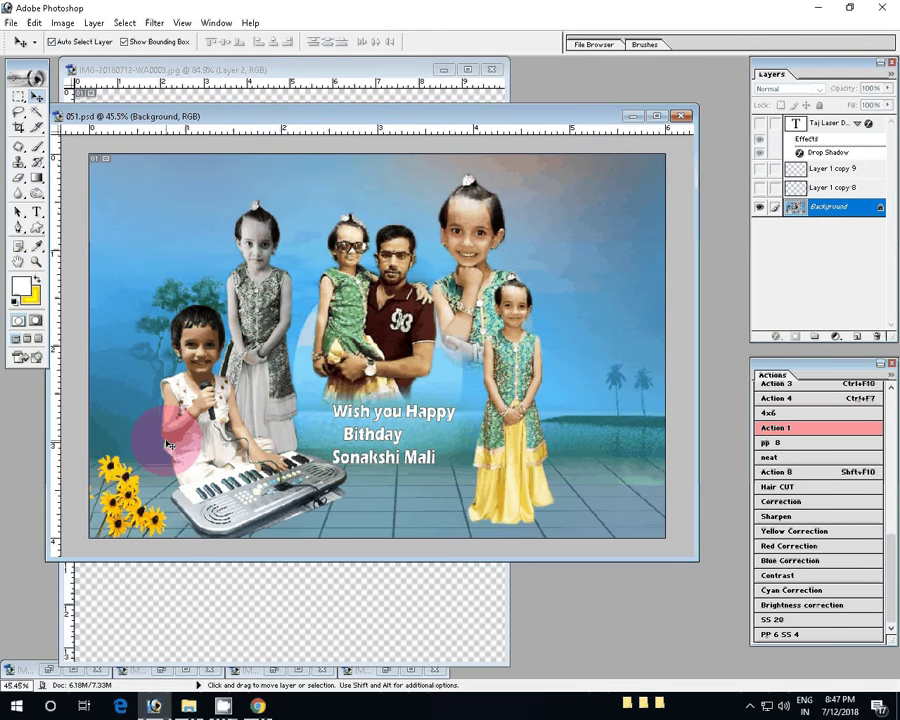
{"action": "left_click", "coordinate": [62, 22]}
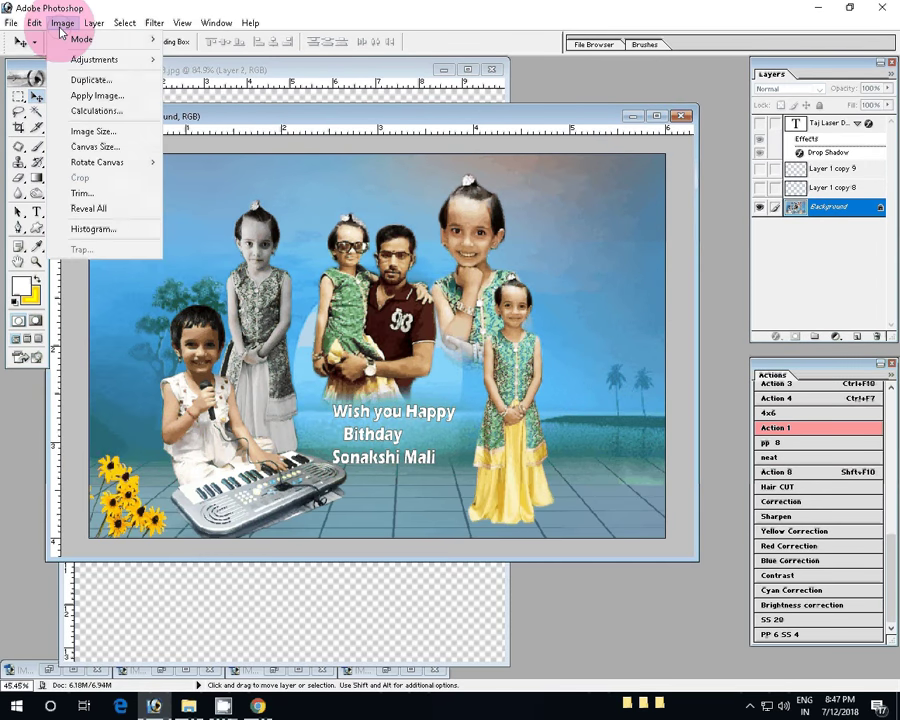
{"action": "left_click", "coordinate": [218, 184]}
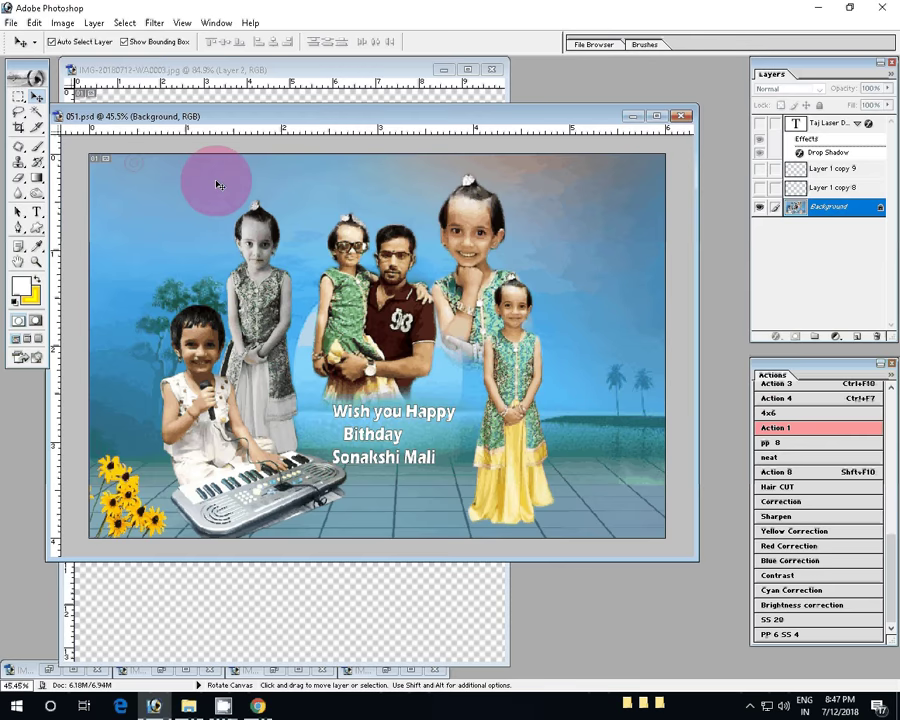
Print the composite through Print with Preview with Scale to Fit Media enabled
{"action": "left_click", "coordinate": [10, 22]}
{"action": "left_click", "coordinate": [60, 336]}
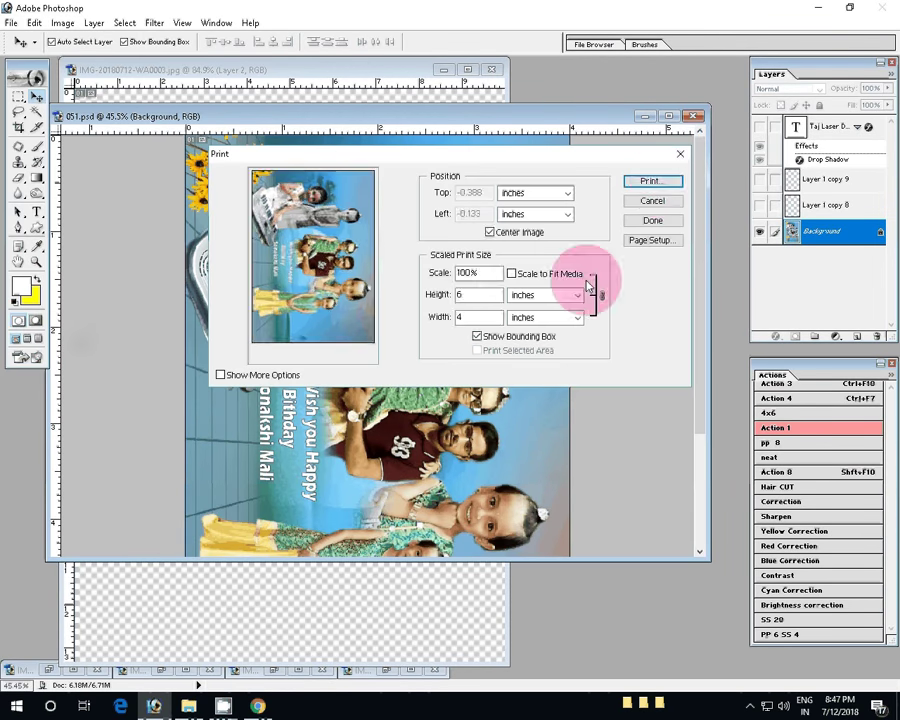
{"action": "left_click", "coordinate": [570, 273]}
{"action": "left_click", "coordinate": [667, 187]}
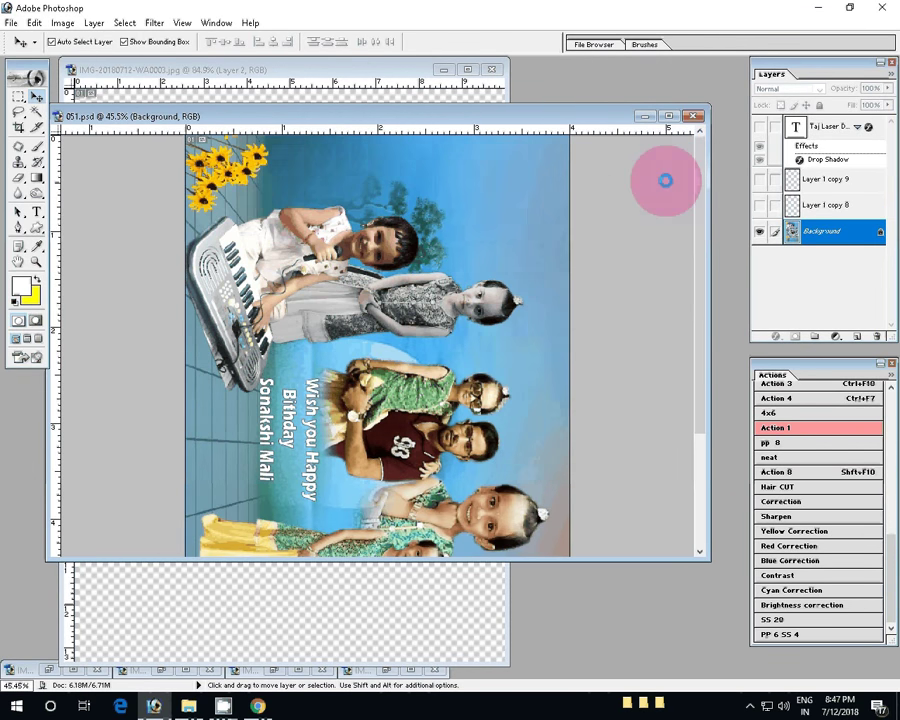